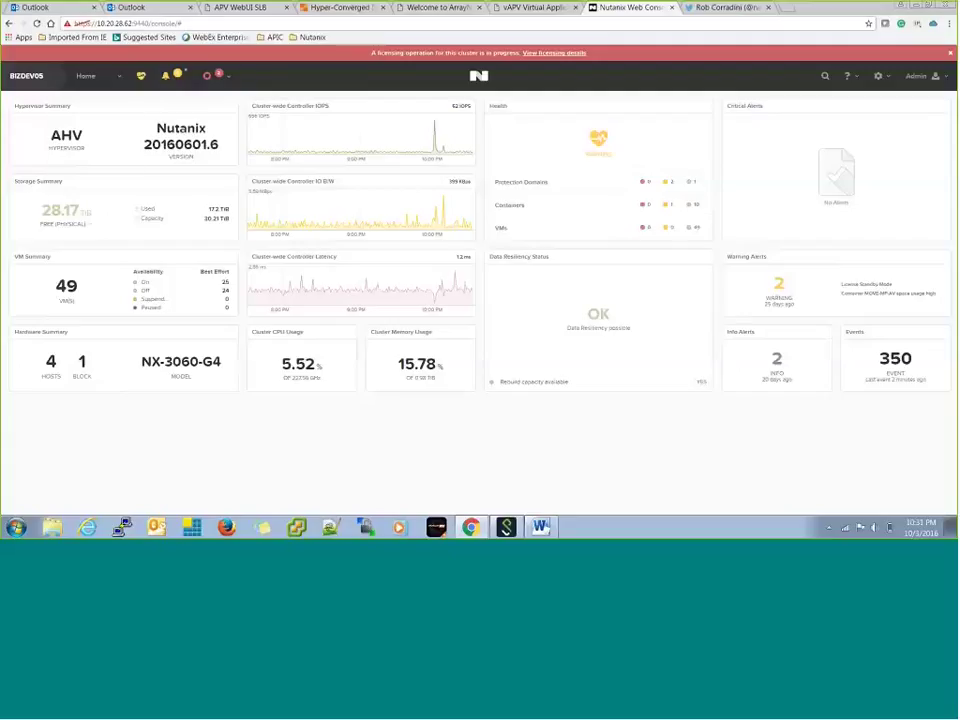
# Filter the cluster's VM table by "apv" and display the details of the vAPV-disk-8.6.x virtual machine.
pyautogui.click(119, 76)
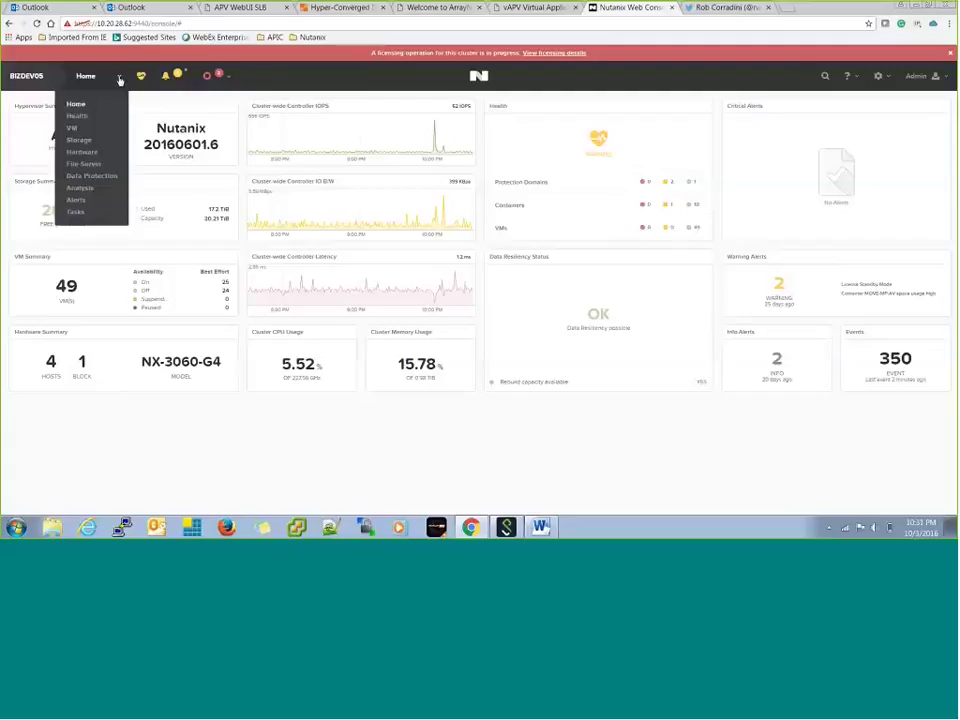
pyautogui.click(91, 132)
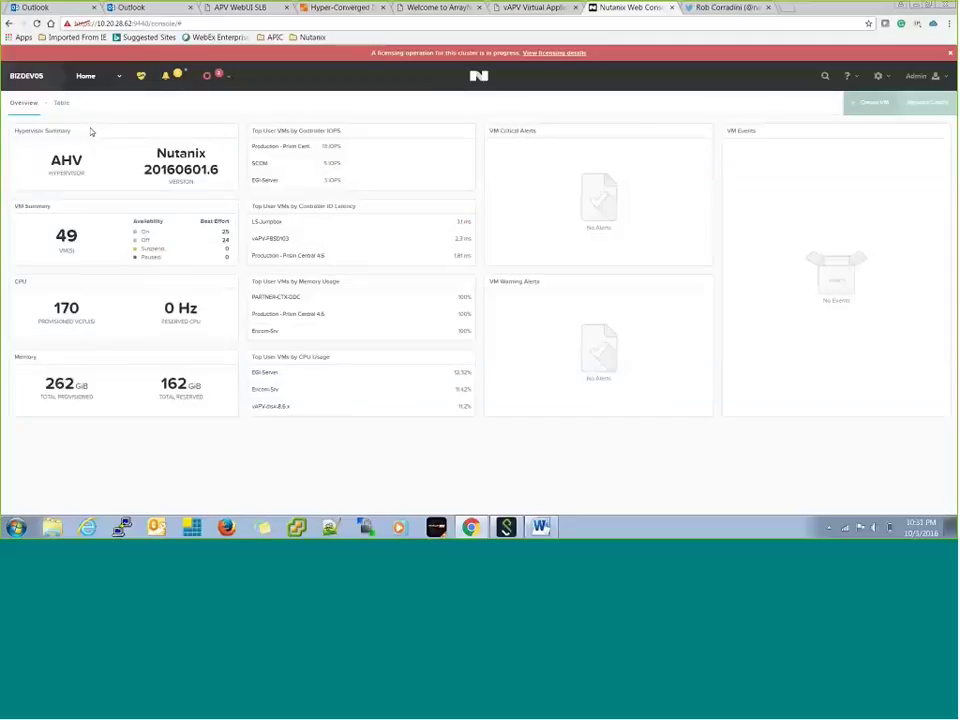
pyautogui.click(61, 102)
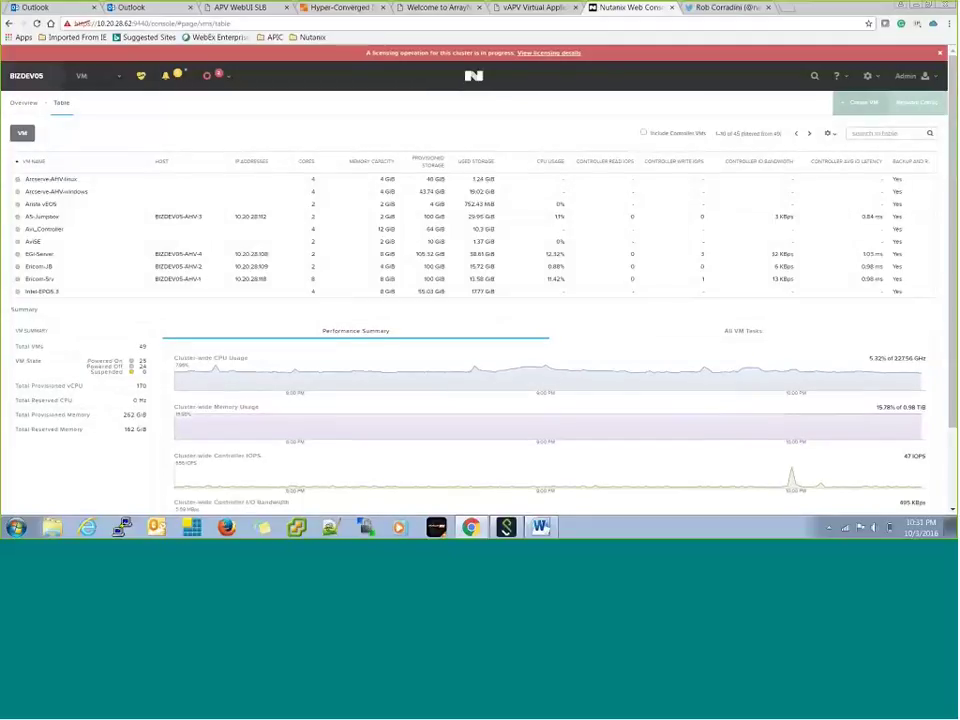
pyautogui.click(857, 133)
pyautogui.write('a')
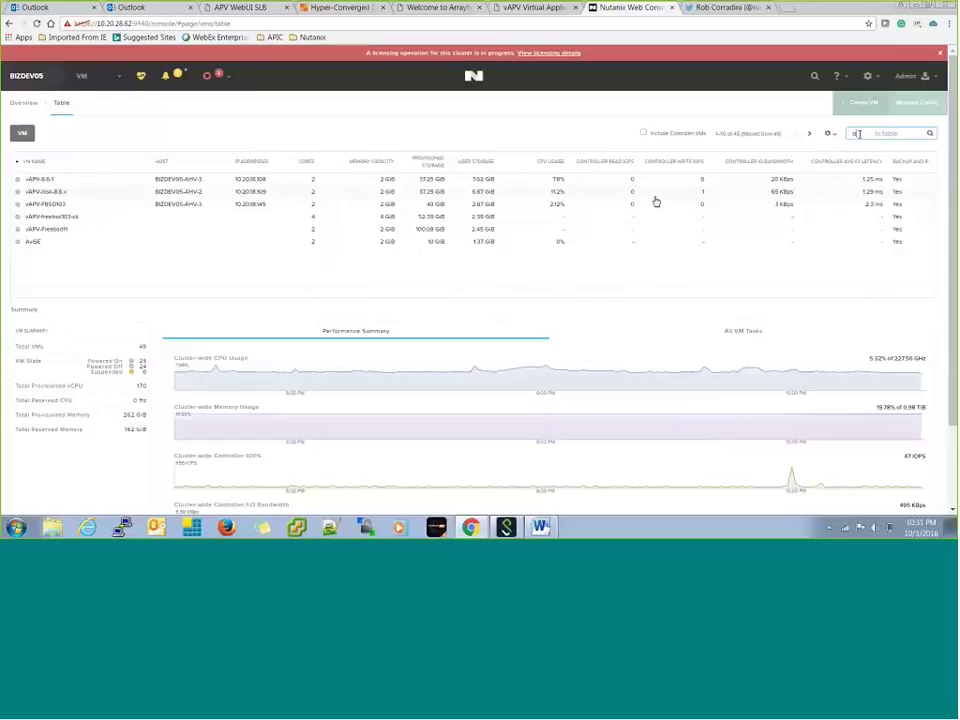
pyautogui.click(100, 192)
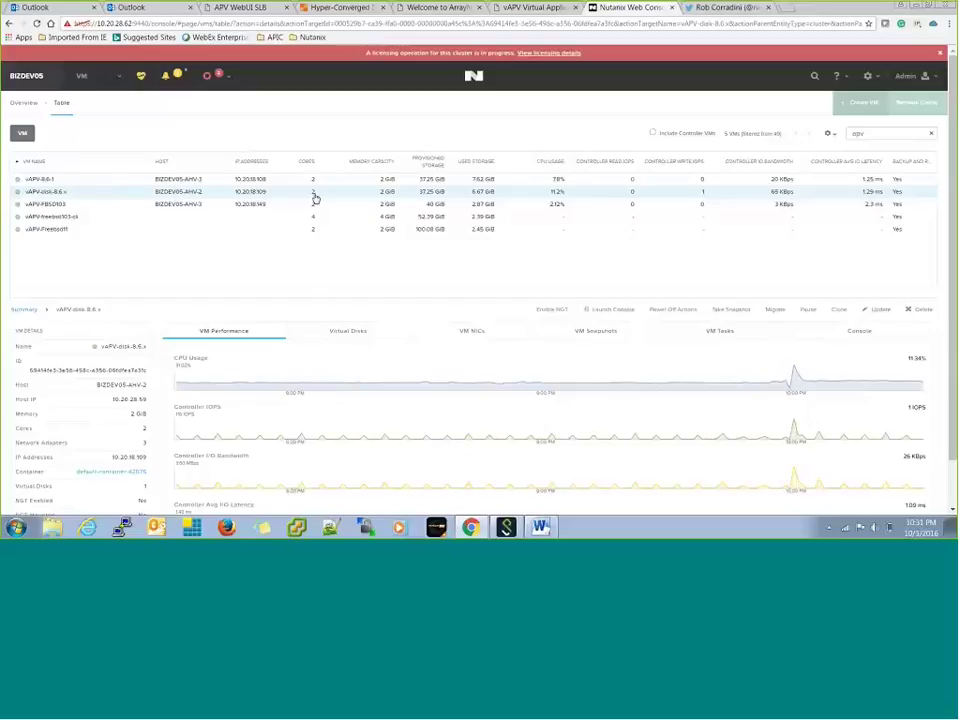
# Open the Array Networks website in a new browser tab and view the vAPV free trial registration form.
pyautogui.click(530, 8)
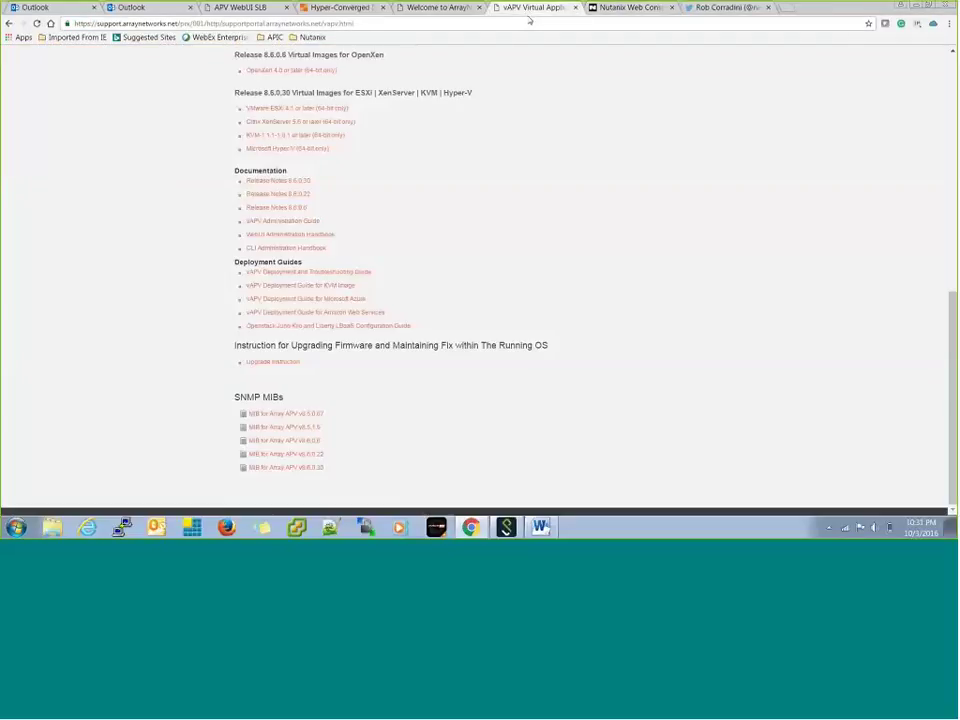
pyautogui.click(786, 8)
pyautogui.write('a')
pyautogui.press('Return')
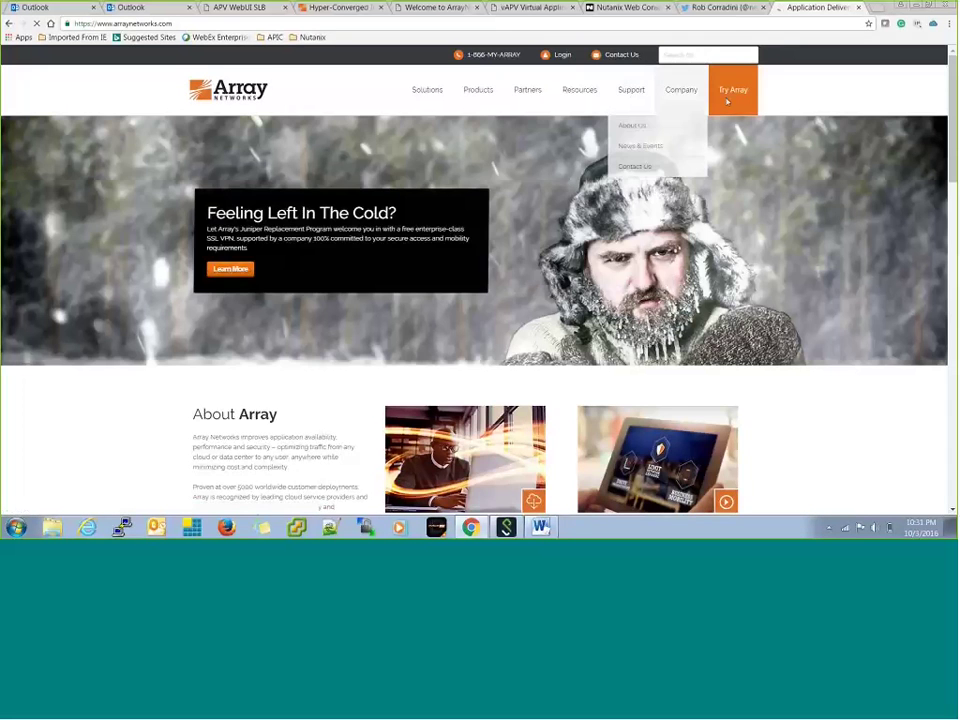
pyautogui.click(738, 93)
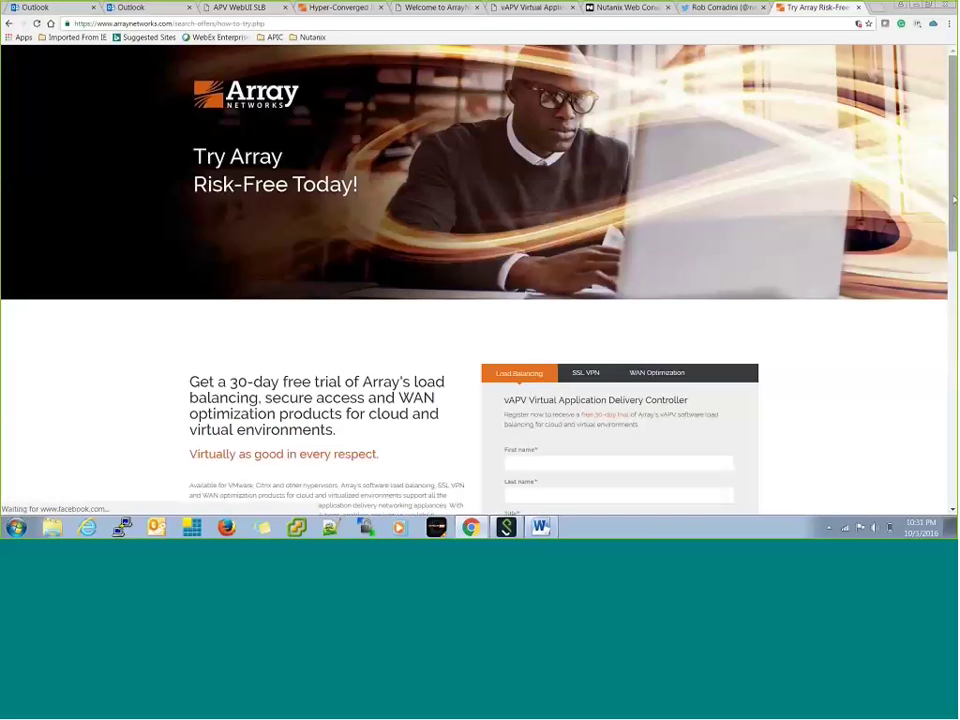
pyautogui.scroll(-2, 740, 95)
pyautogui.scroll(-1, 480, 280)
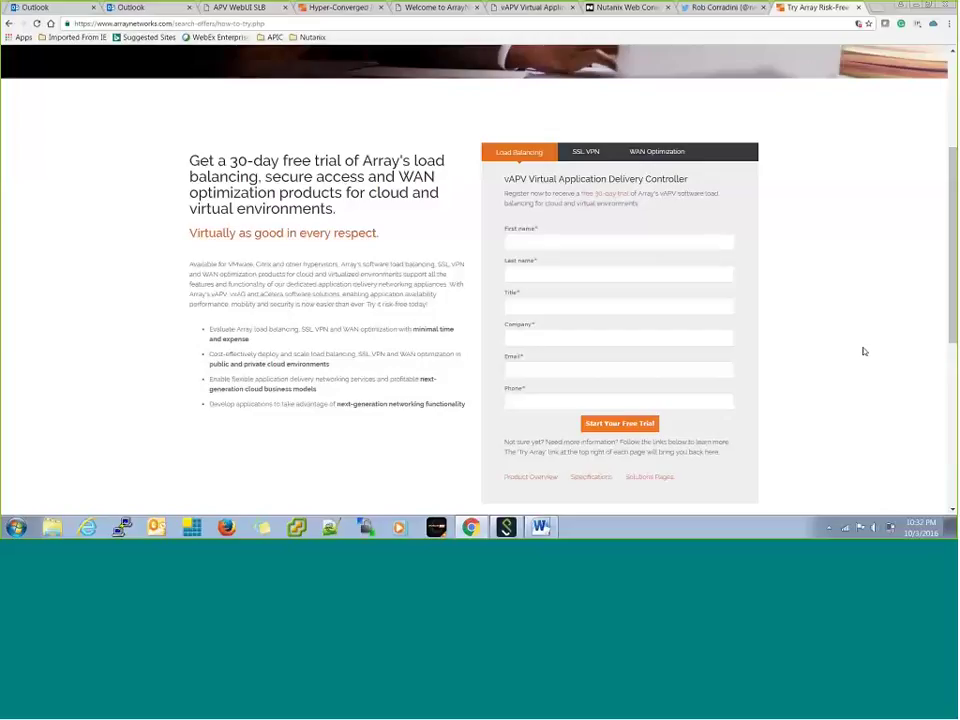
# Examine the virtual images, documentation and deployment guides for vAPV and vxAG on the Array Networks support portal.
pyautogui.click(432, 7)
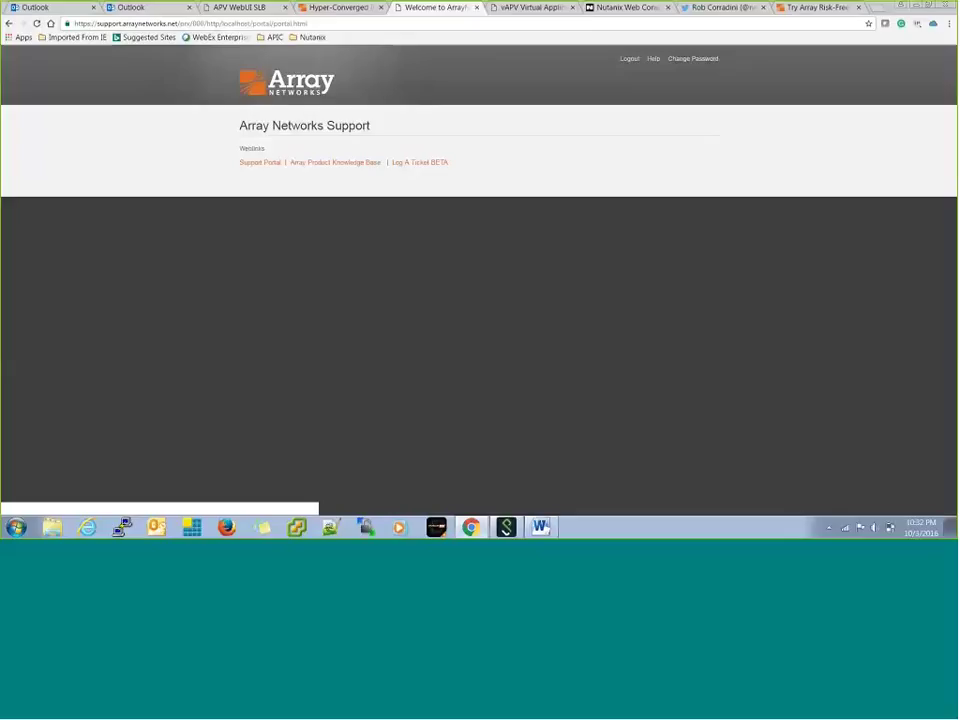
pyautogui.click(533, 7)
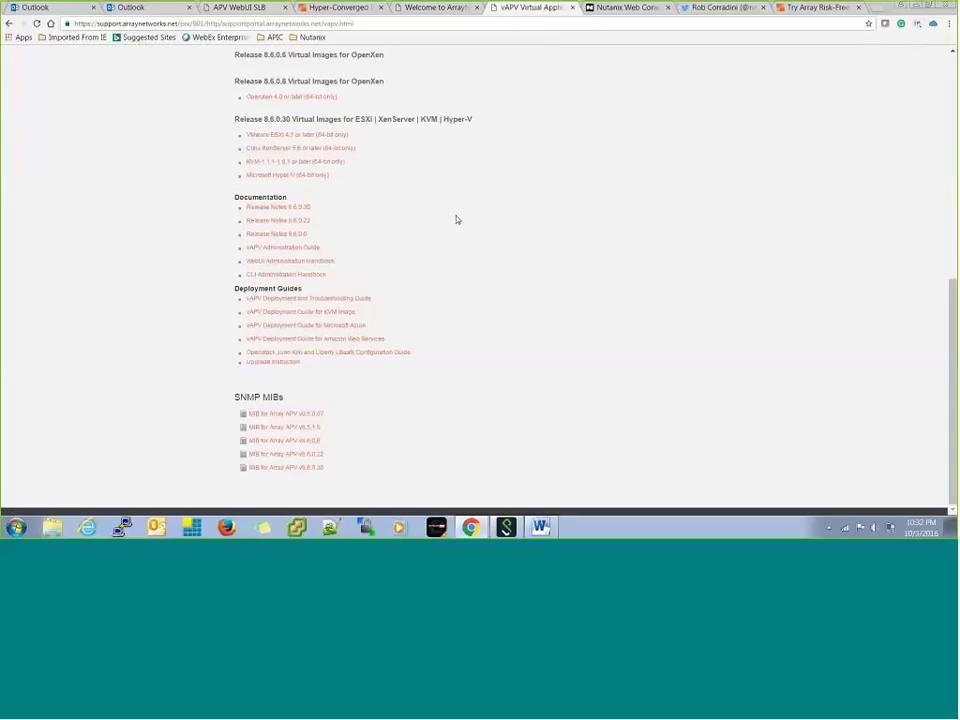
pyautogui.scroll(6, 456, 219)
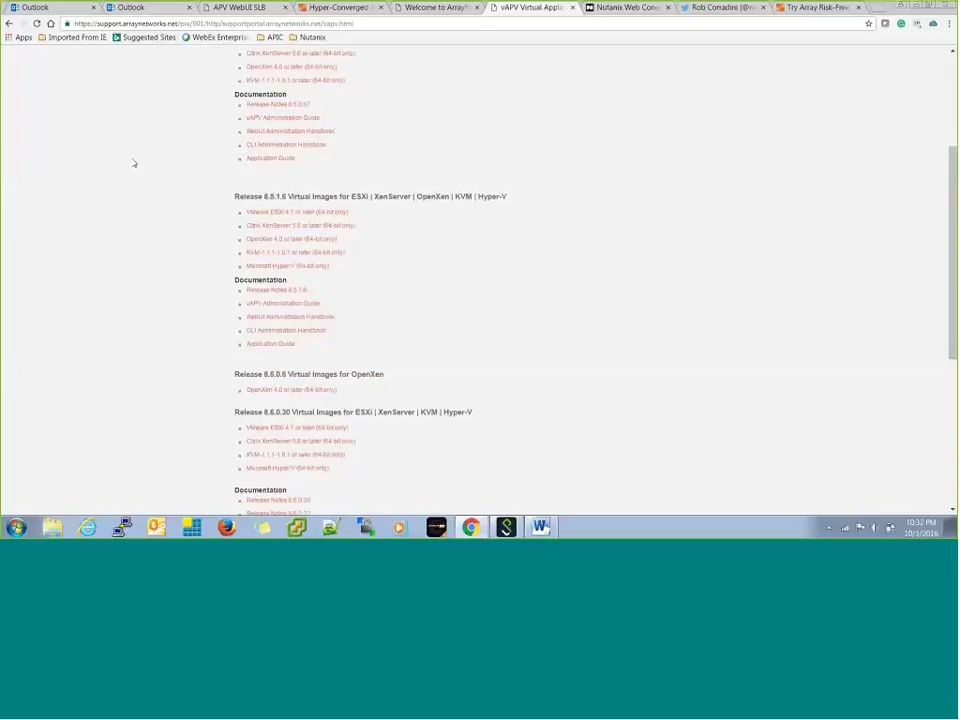
pyautogui.scroll(3, 133, 163)
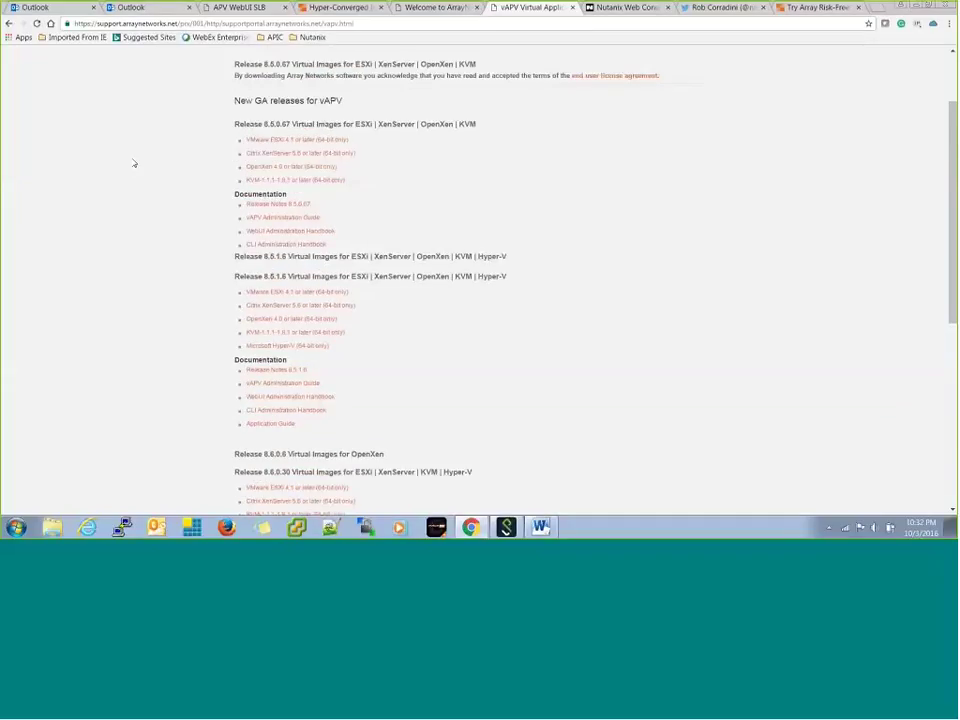
pyautogui.scroll(1, 133, 163)
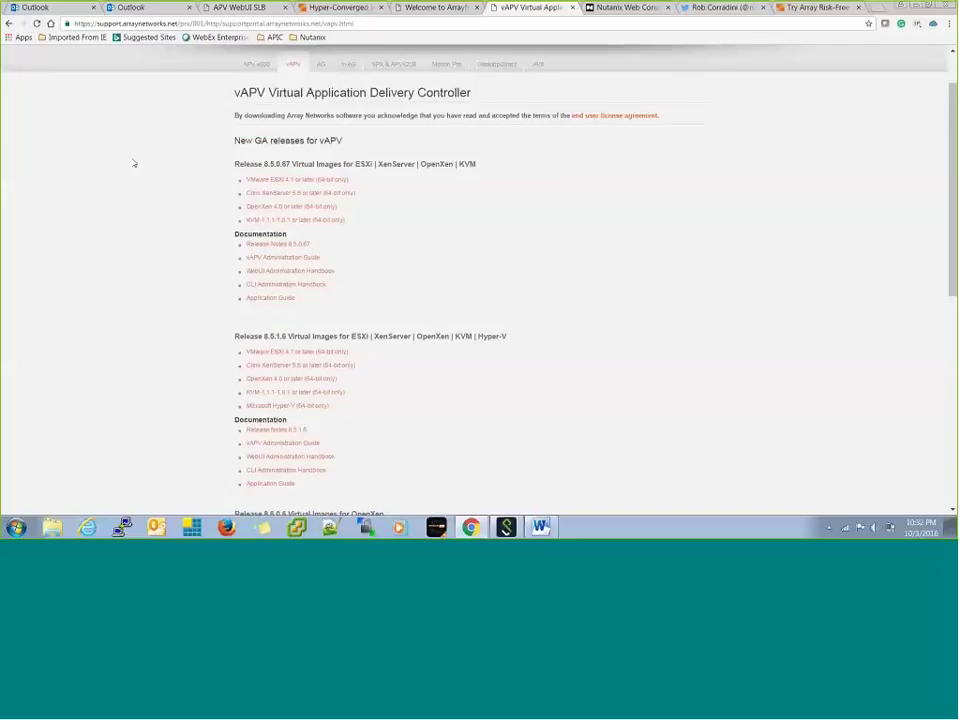
pyautogui.scroll(-1, 133, 163)
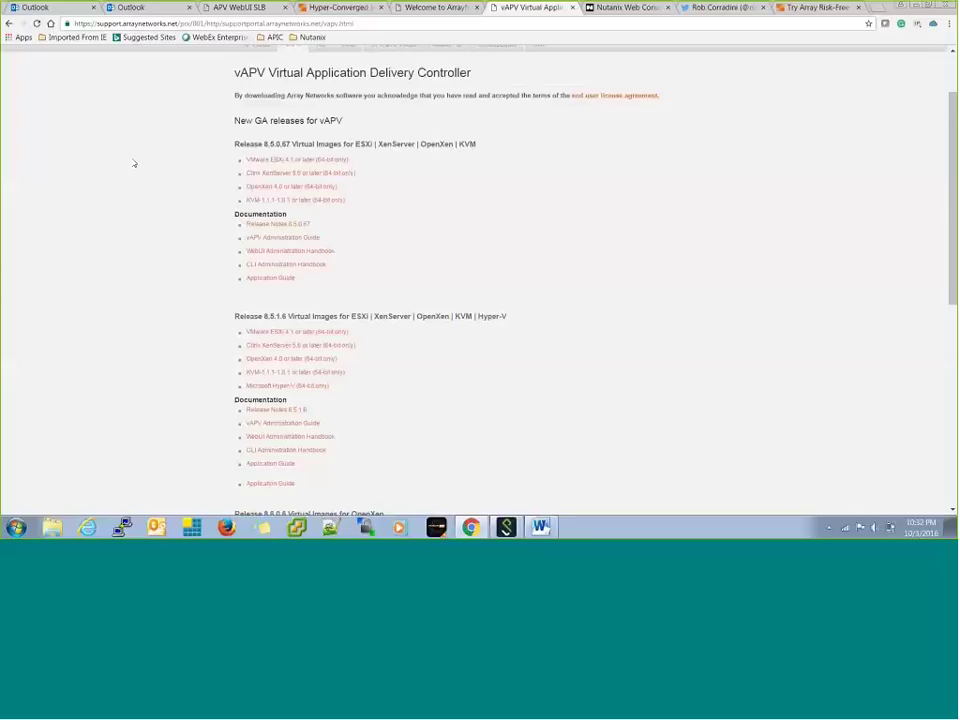
pyautogui.scroll(-10, 392, 255)
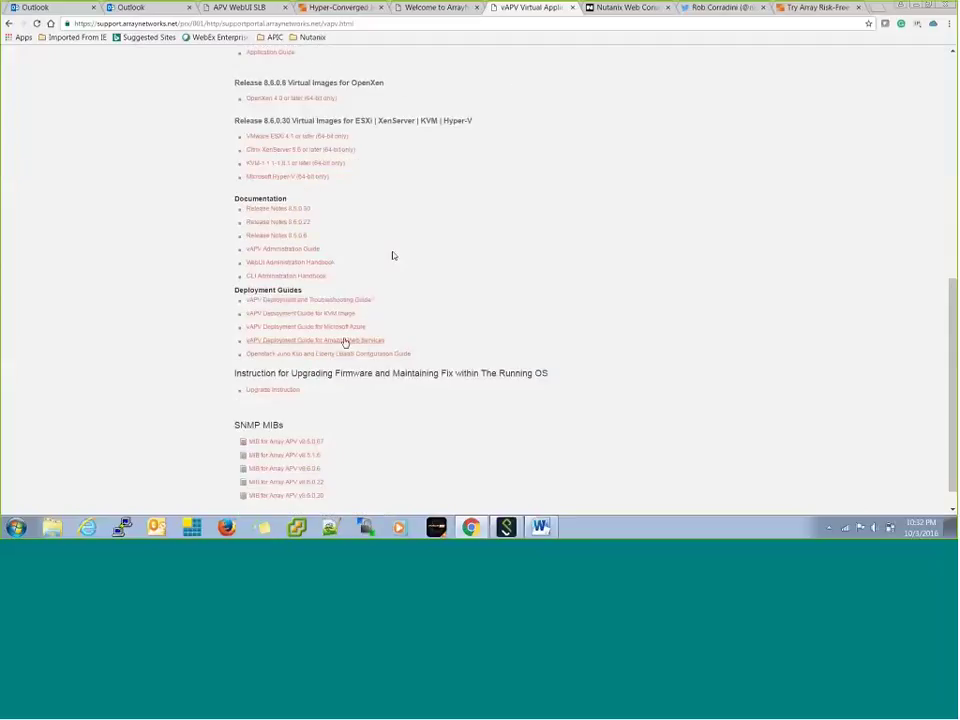
pyautogui.scroll(-1, 411, 450)
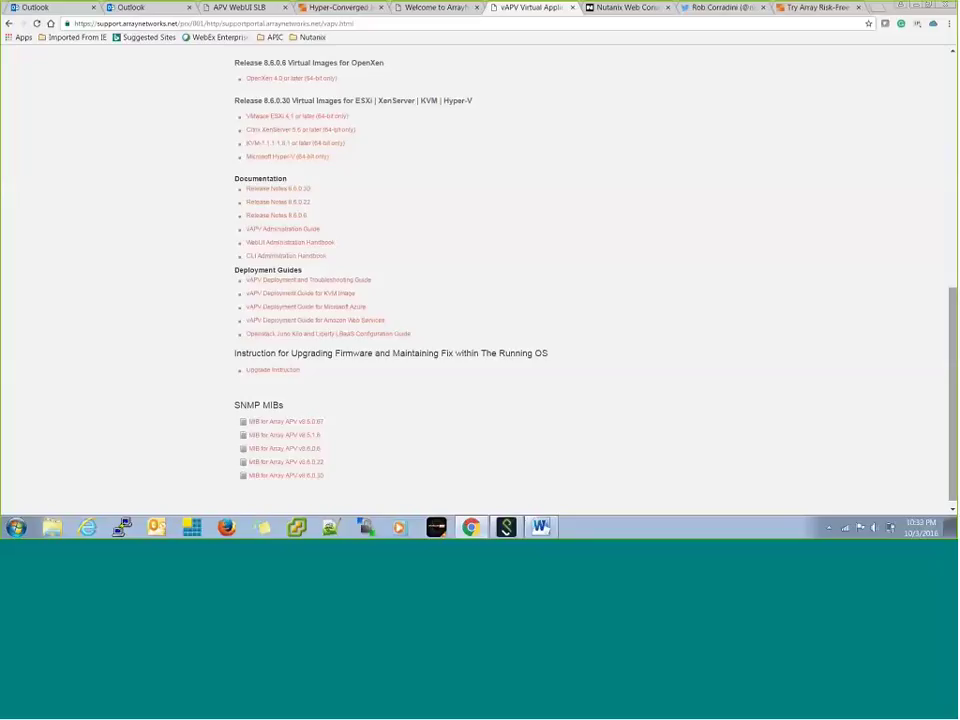
pyautogui.scroll(15, 359, 171)
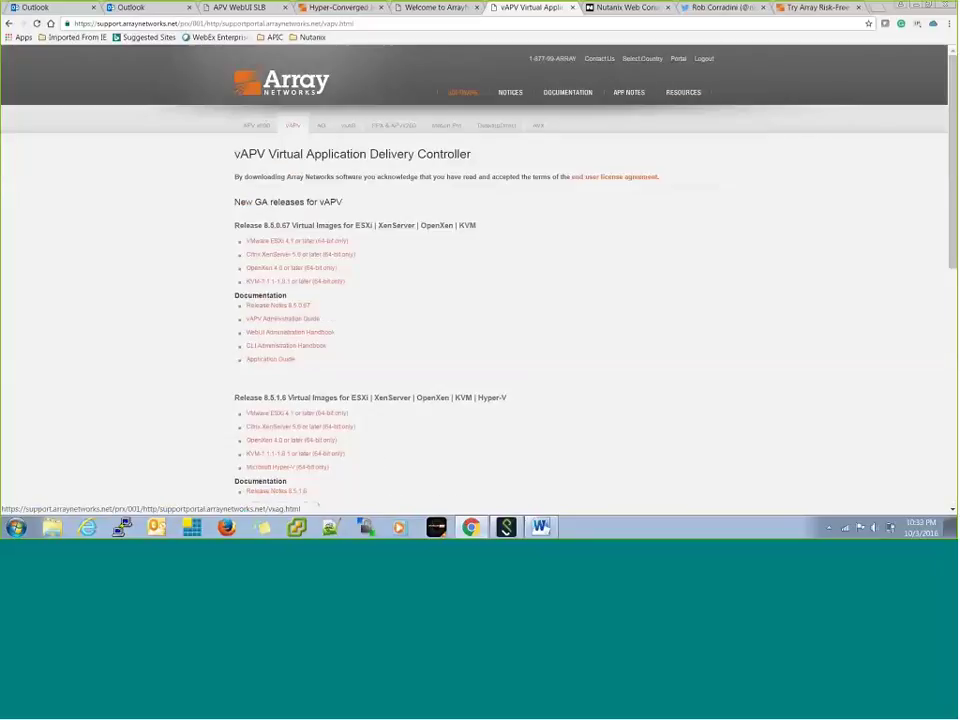
pyautogui.click(349, 126)
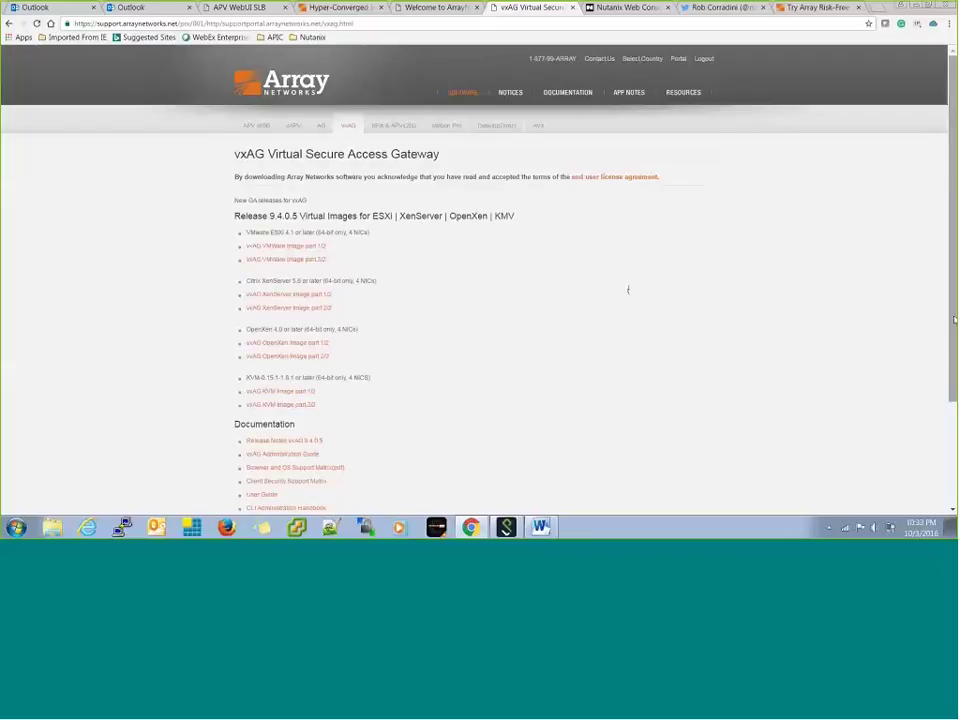
pyautogui.scroll(-3, 507, 285)
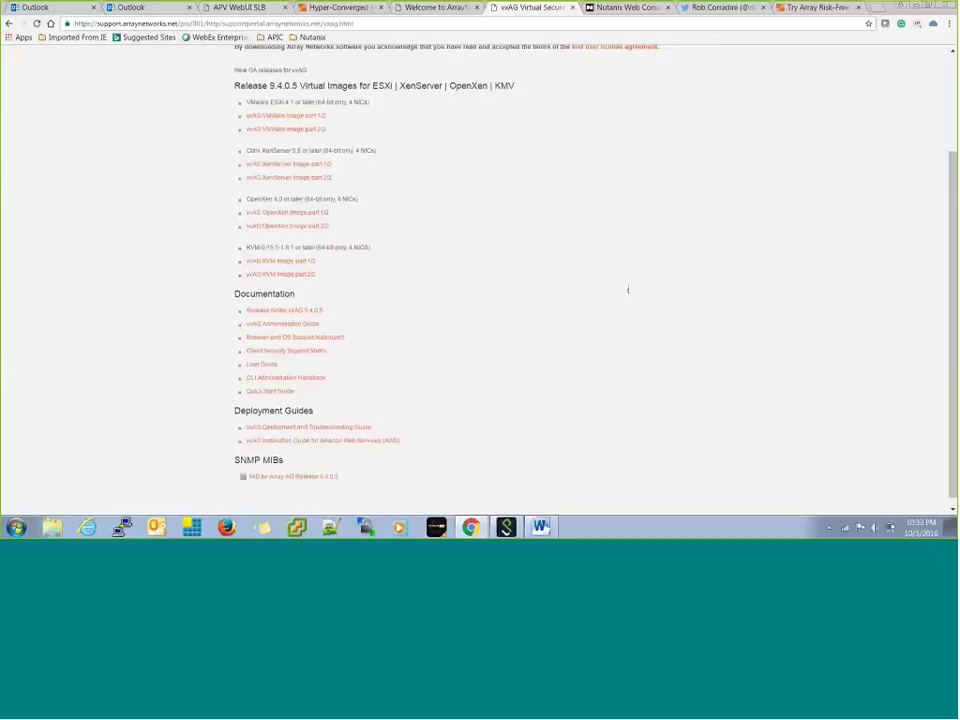
# Return to the Nutanix console, examine the vAPV images in Image Configuration, and briefly view the update form of vAPV-disk-8.6.x.
pyautogui.click(626, 8)
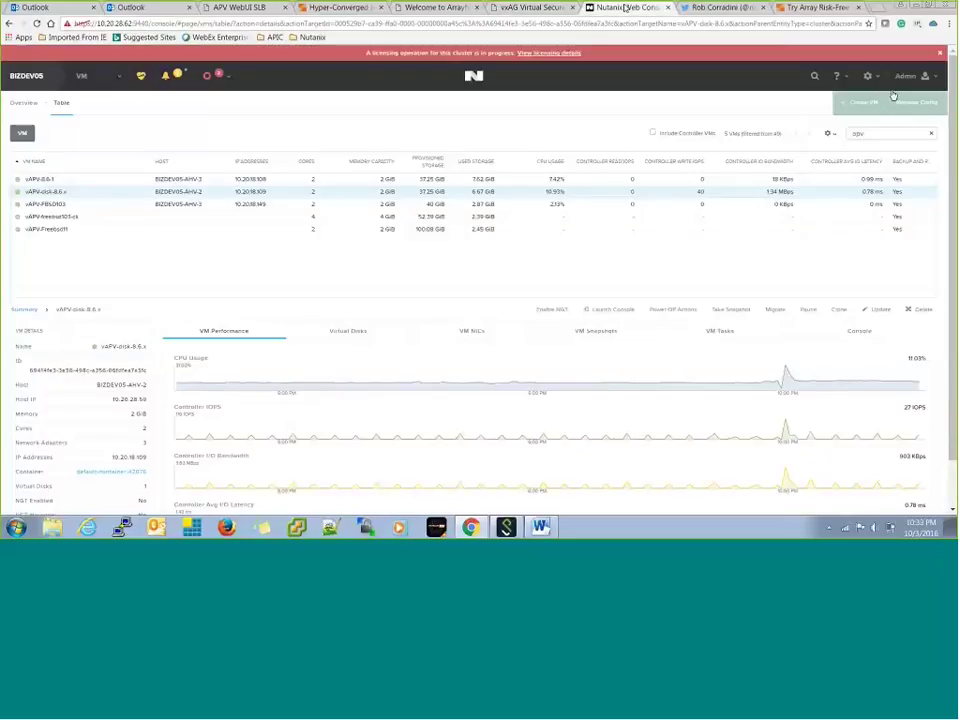
pyautogui.click(868, 76)
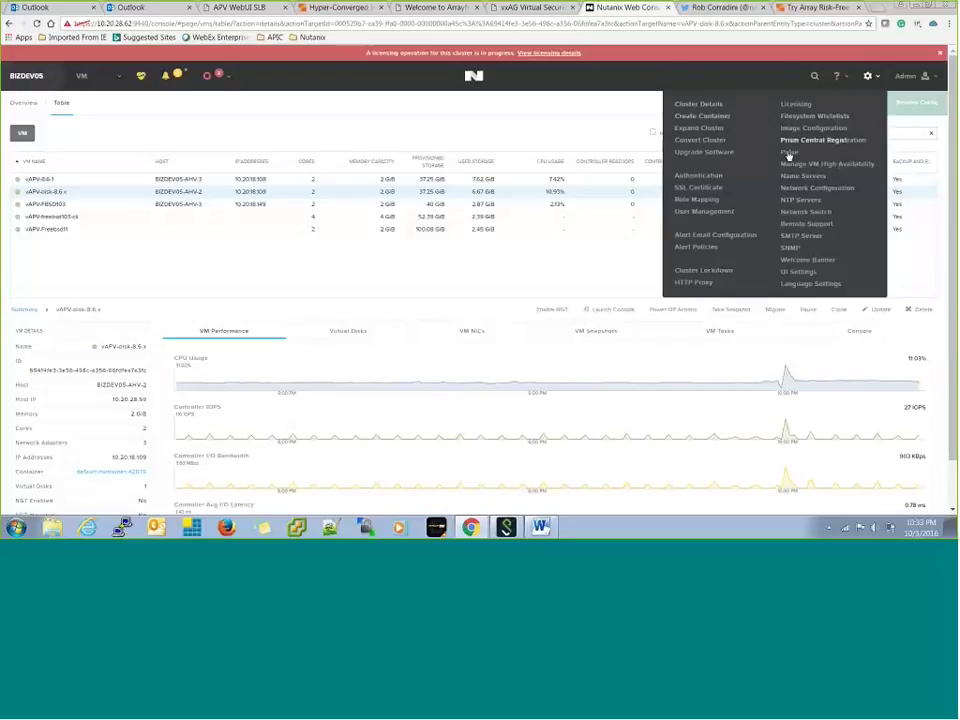
pyautogui.click(795, 128)
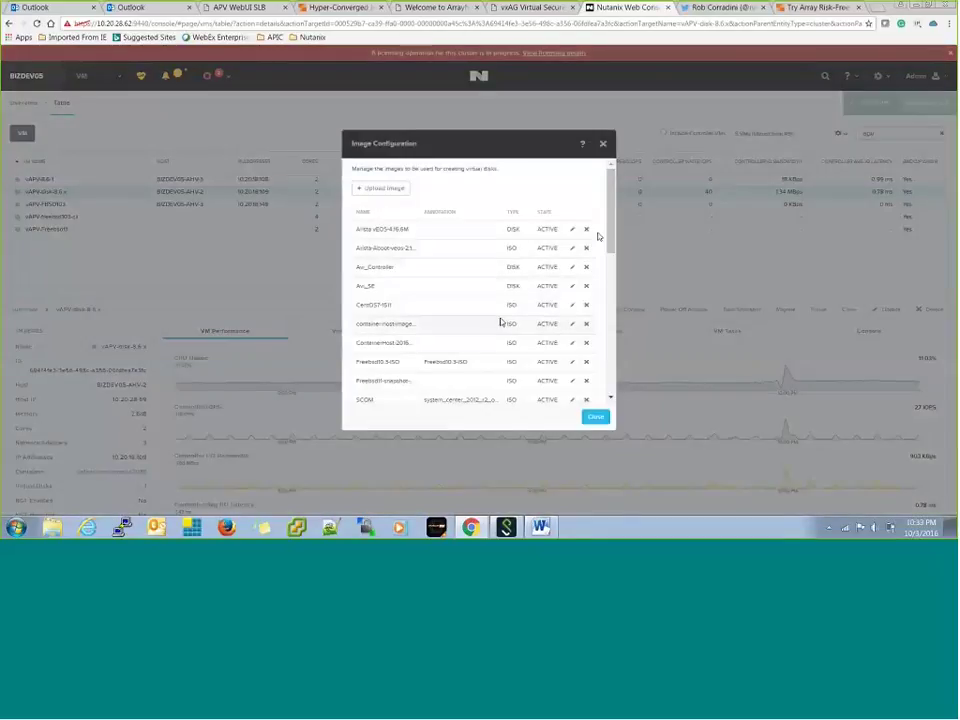
pyautogui.moveTo(610, 240); pyautogui.dragTo(611, 379)
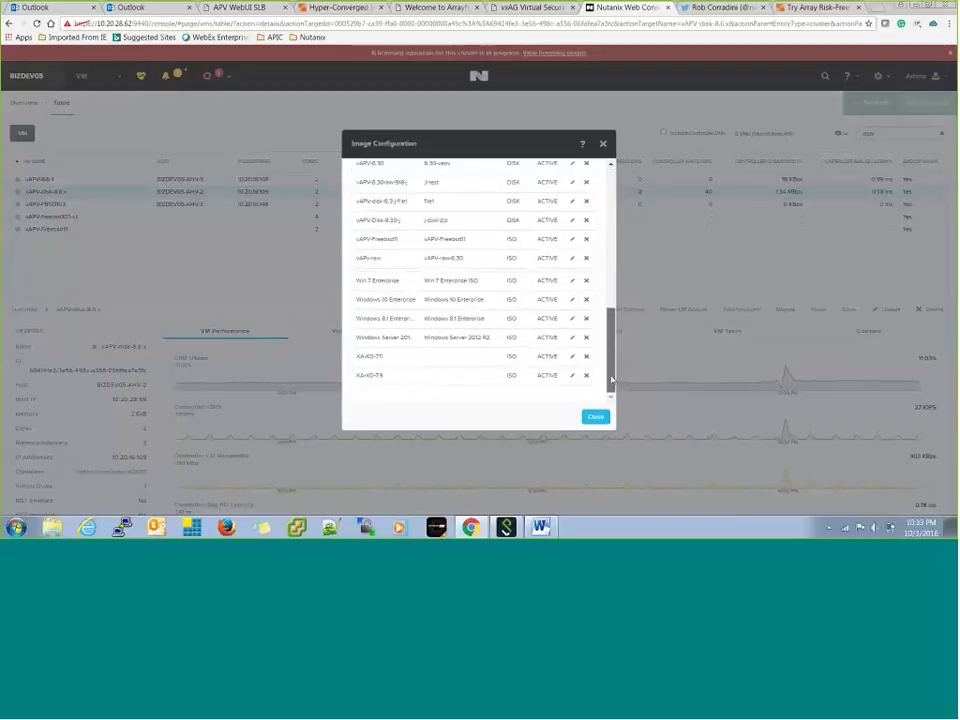
pyautogui.scroll(2, 405, 282)
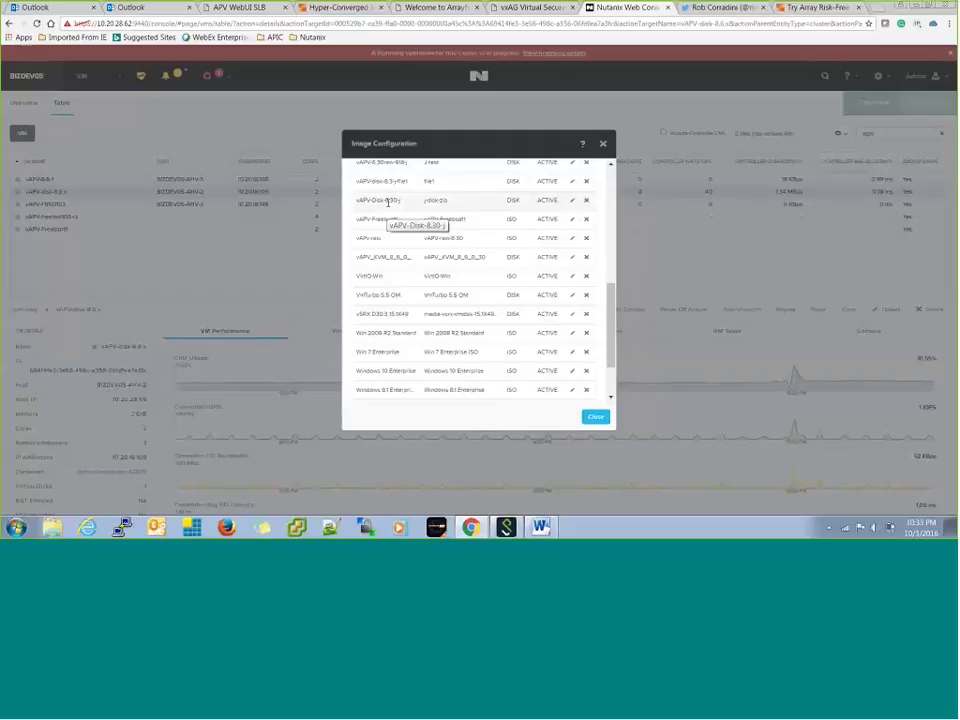
pyautogui.click(603, 145)
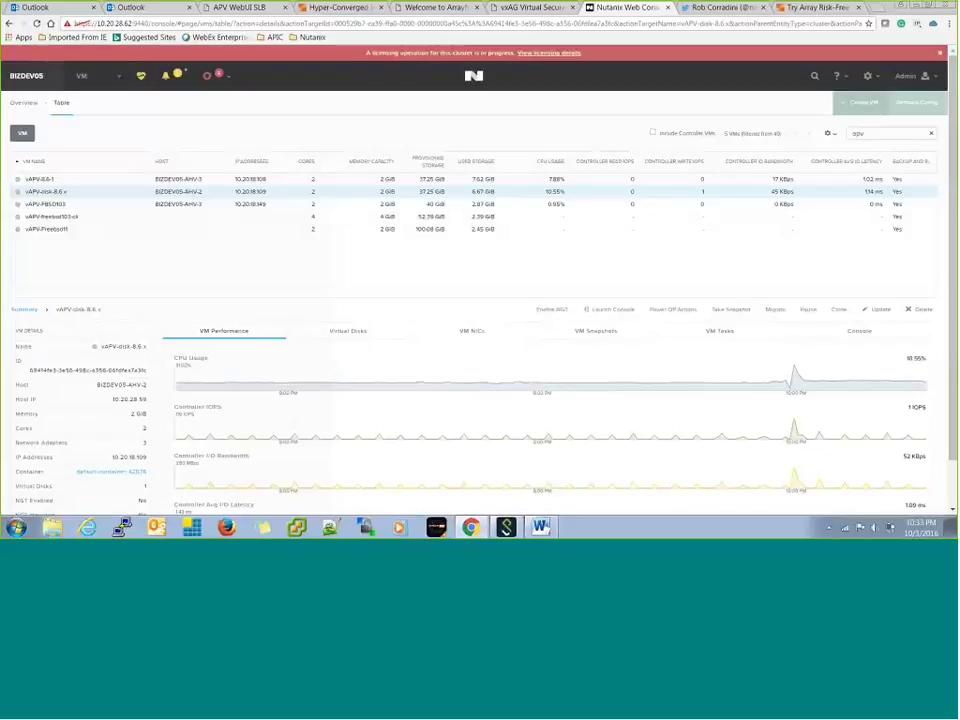
pyautogui.click(881, 311)
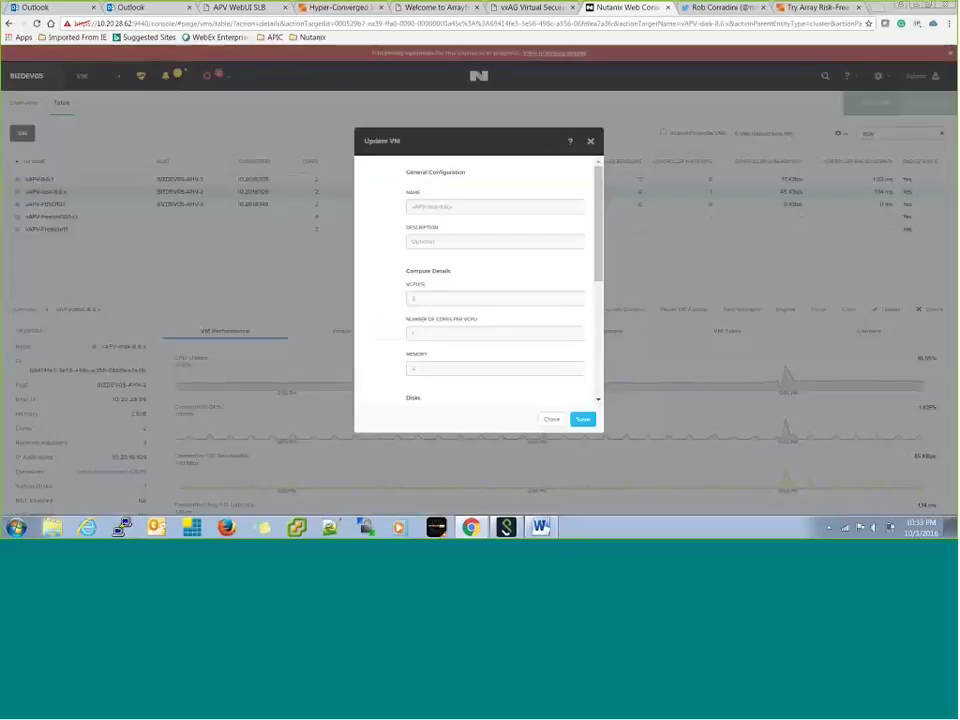
pyautogui.click(590, 141)
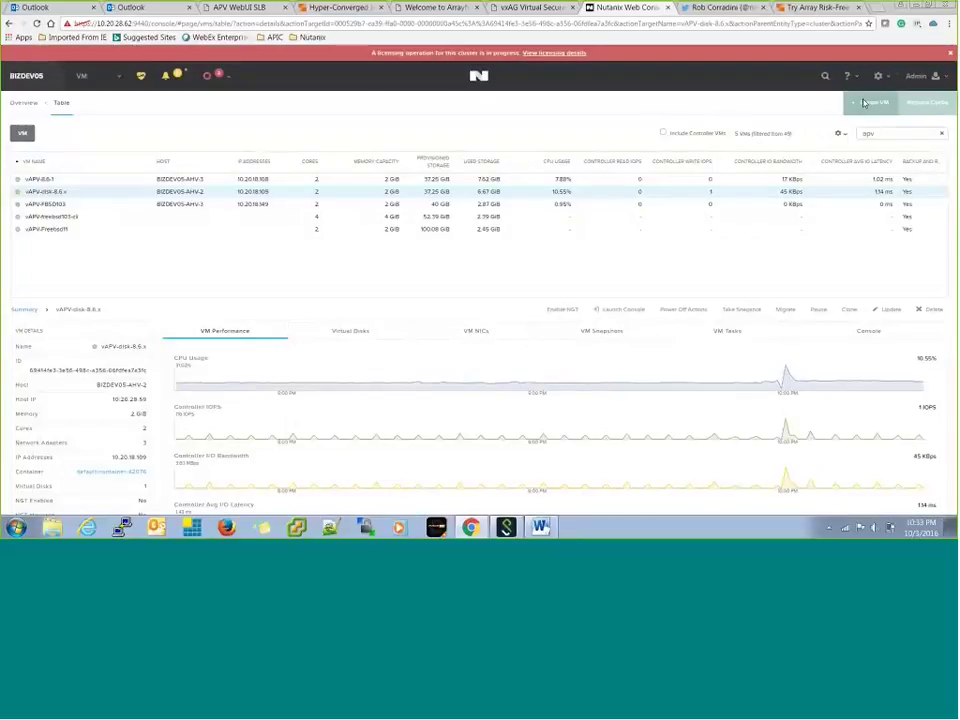
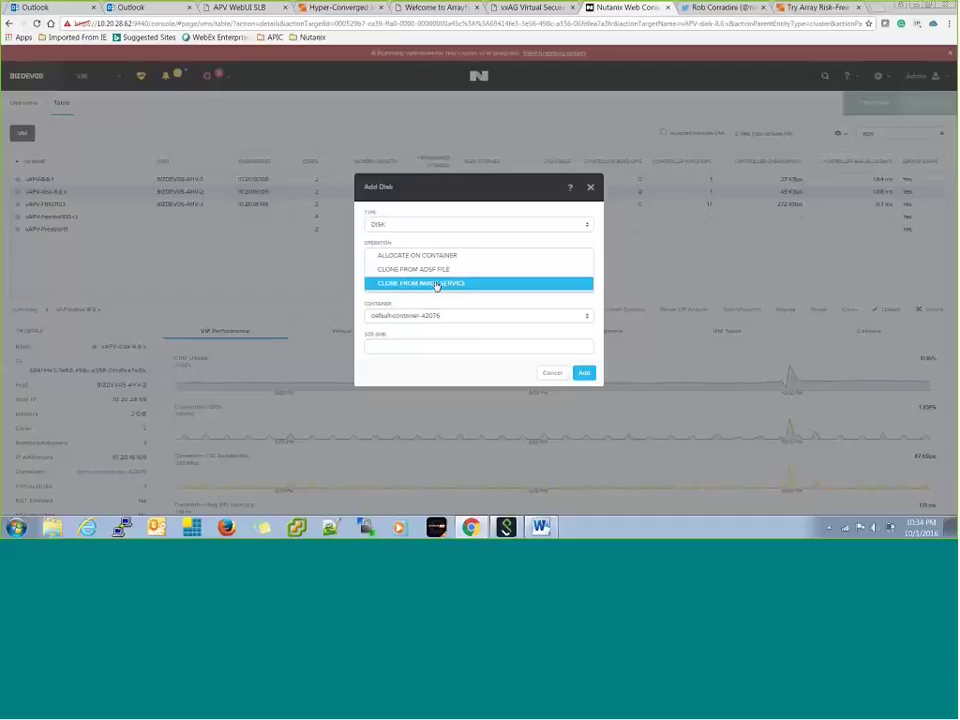
# Configure the new VM's disk to clone from the image service on an IDE bus, using the vAPV-Disk-8.30-j image.
pyautogui.click(436, 284)
pyautogui.click(435, 290)
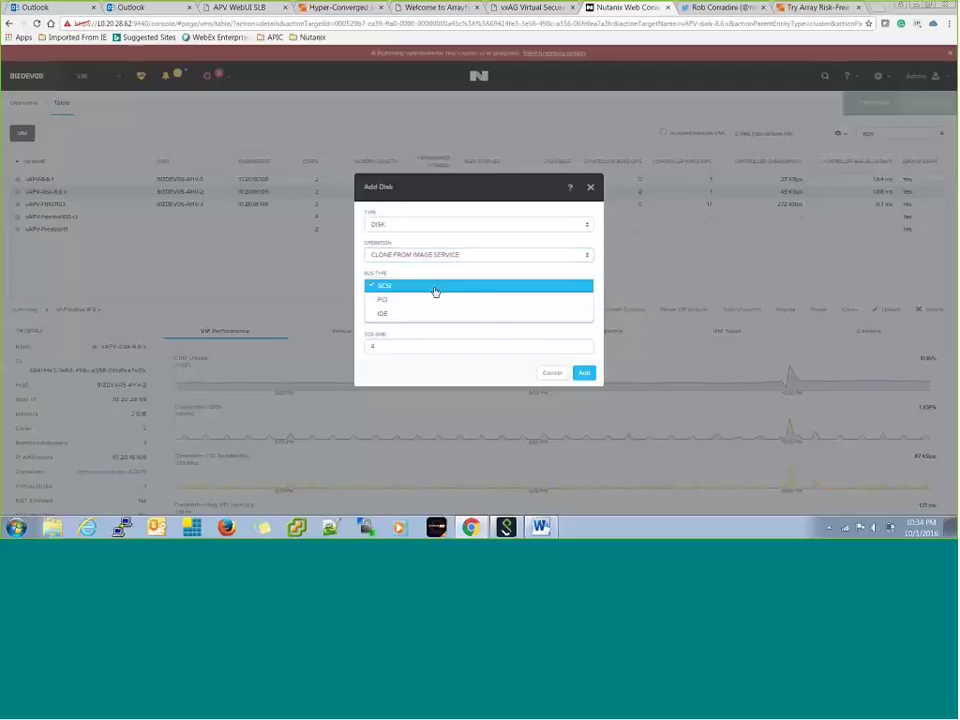
pyautogui.click(428, 313)
pyautogui.click(428, 315)
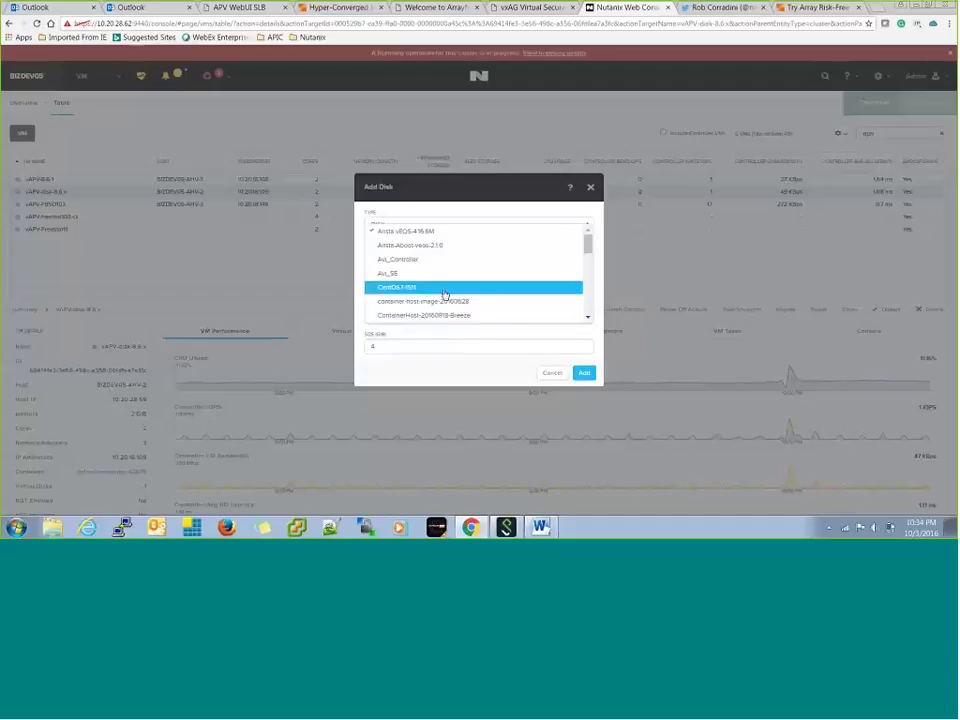
pyautogui.moveTo(587, 245); pyautogui.dragTo(586, 283)
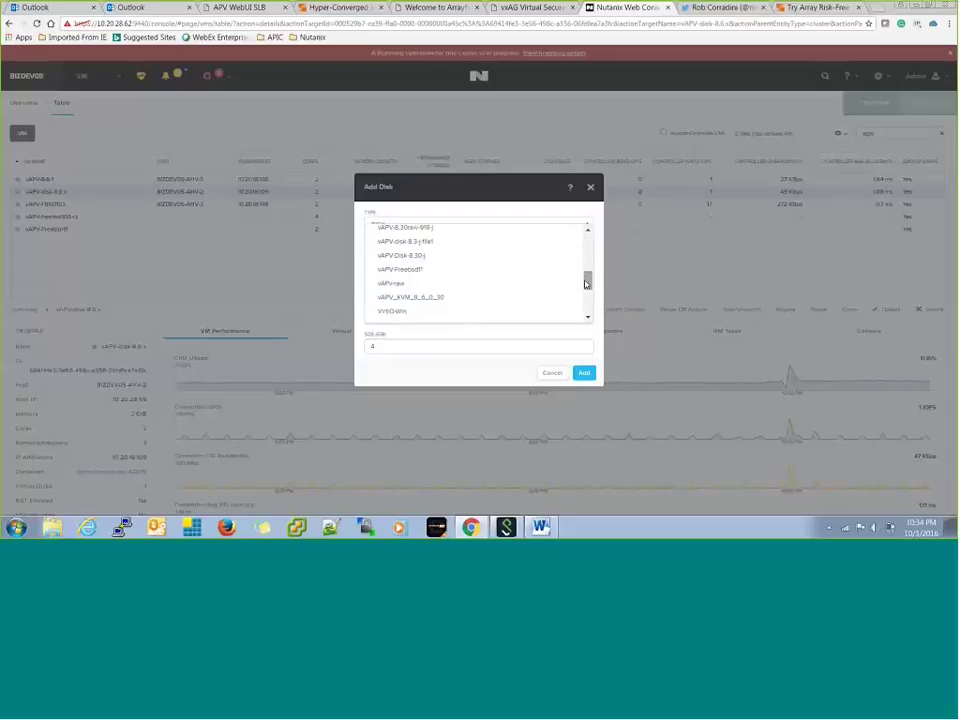
pyautogui.click(466, 256)
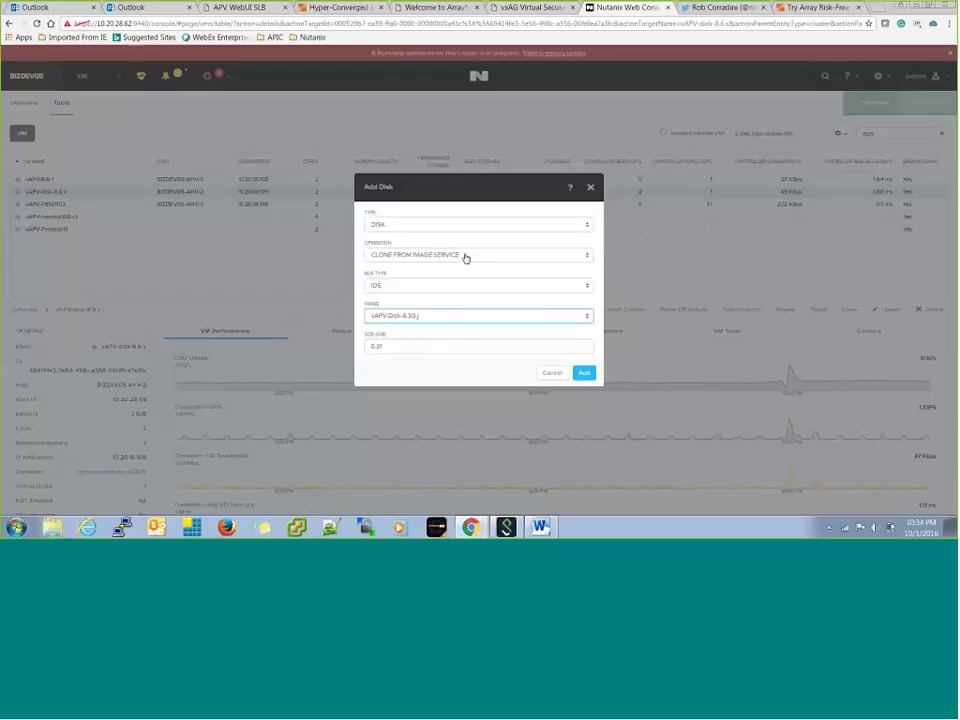
# Set the cloned disk's size to 40 GiB and add it to the new VM.
pyautogui.click(423, 347)
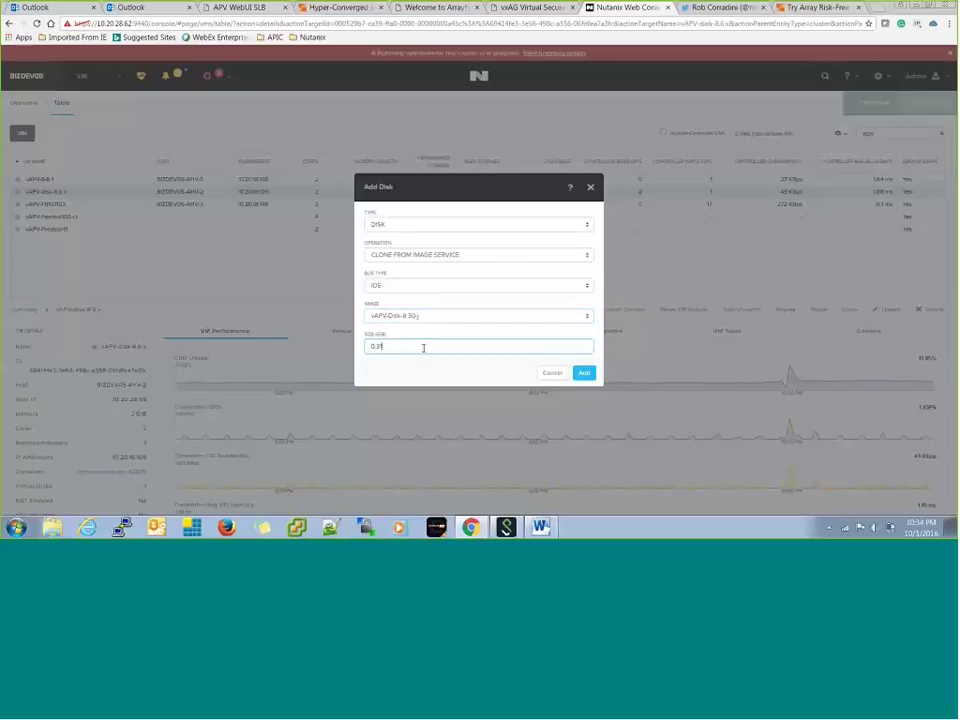
pyautogui.press('BackSpace')
pyautogui.press('BackSpace')
pyautogui.press('BackSpace')
pyautogui.press('BackSpace')
pyautogui.write('80')
pyautogui.click(585, 374)
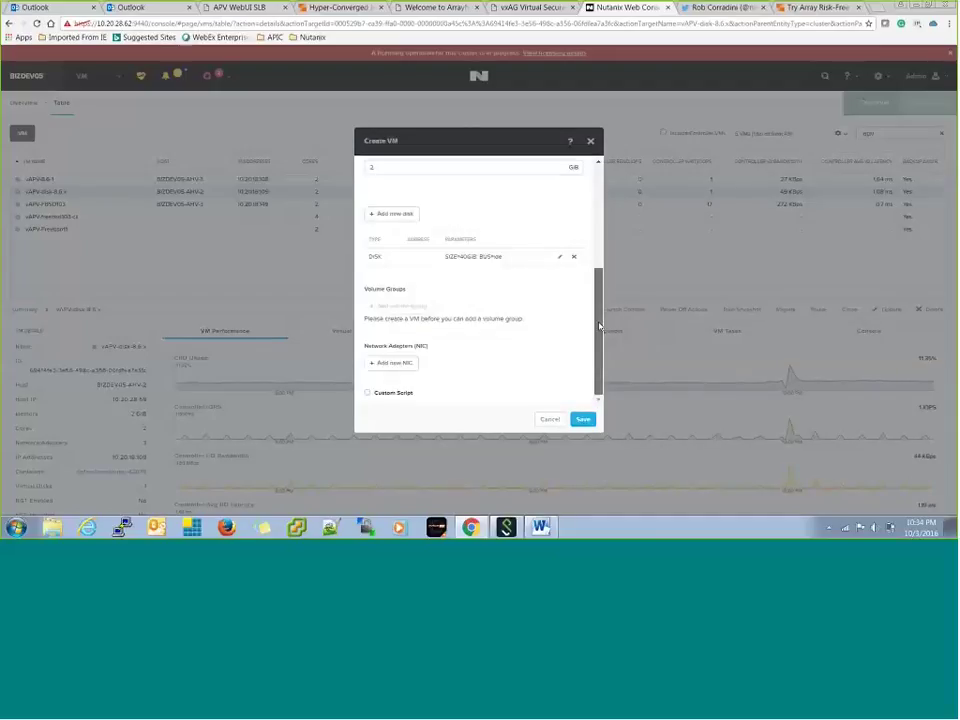
# Add a network adapter on VLAN 0 to the new VM.
pyautogui.click(396, 364)
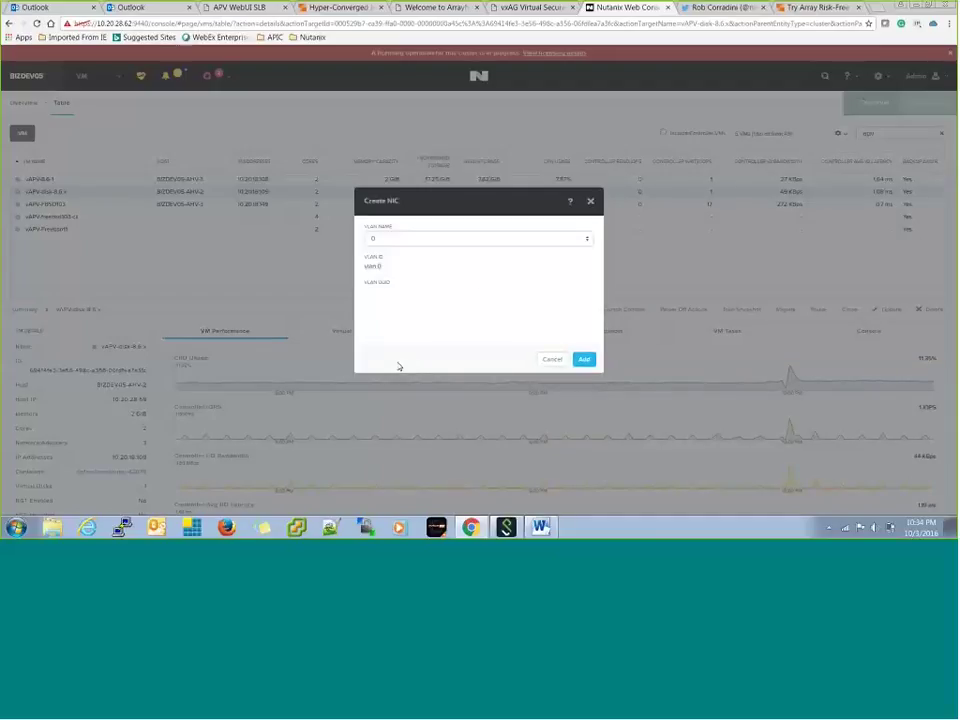
pyautogui.click(588, 240)
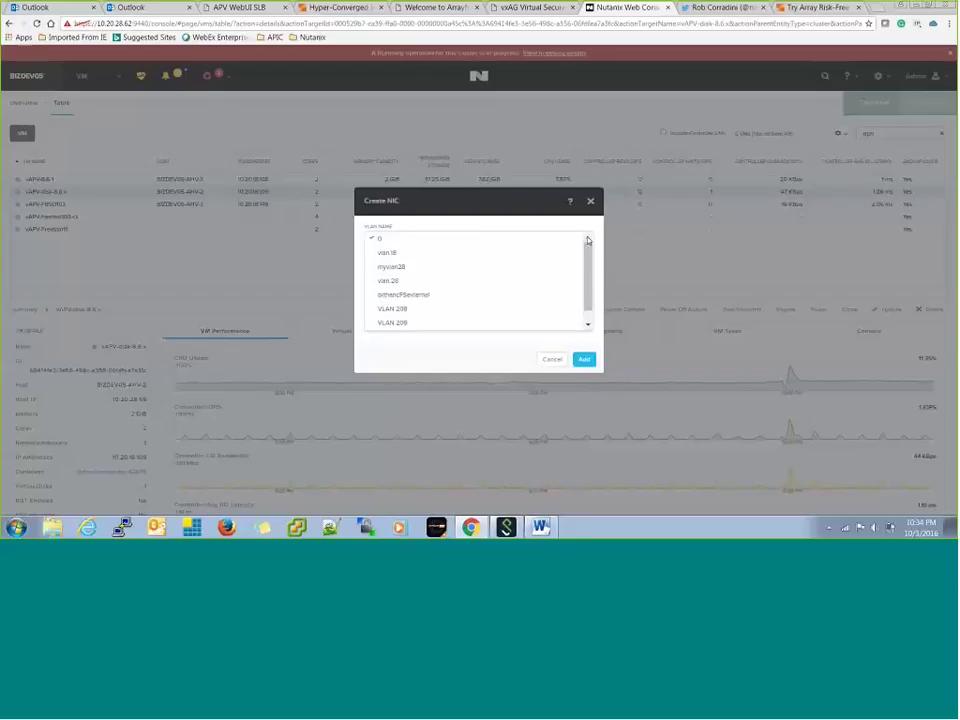
pyautogui.click(516, 259)
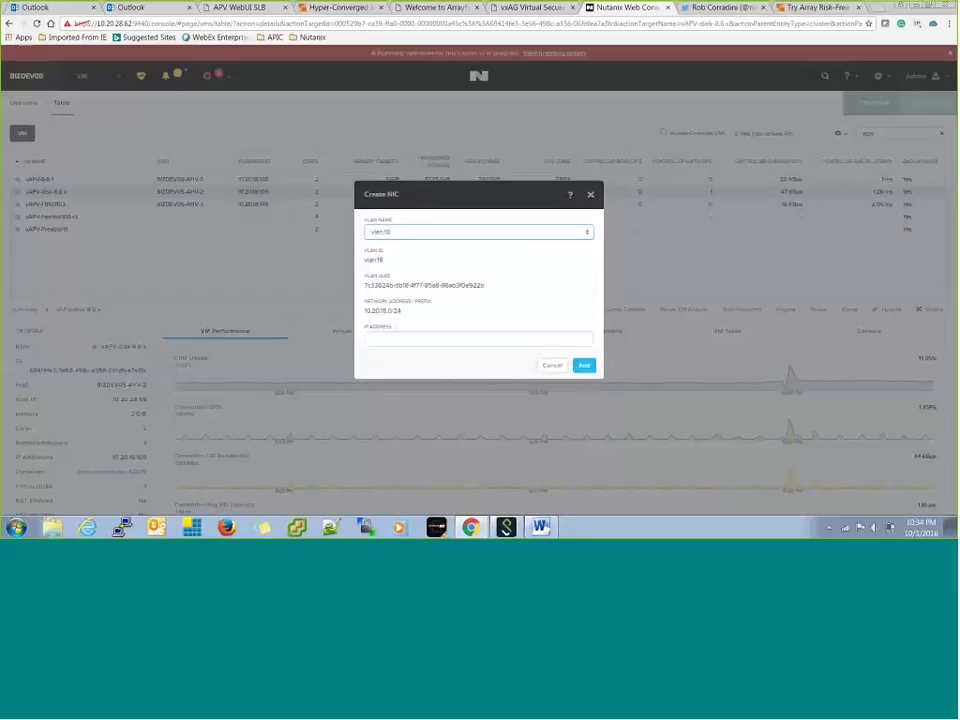
pyautogui.click(536, 232)
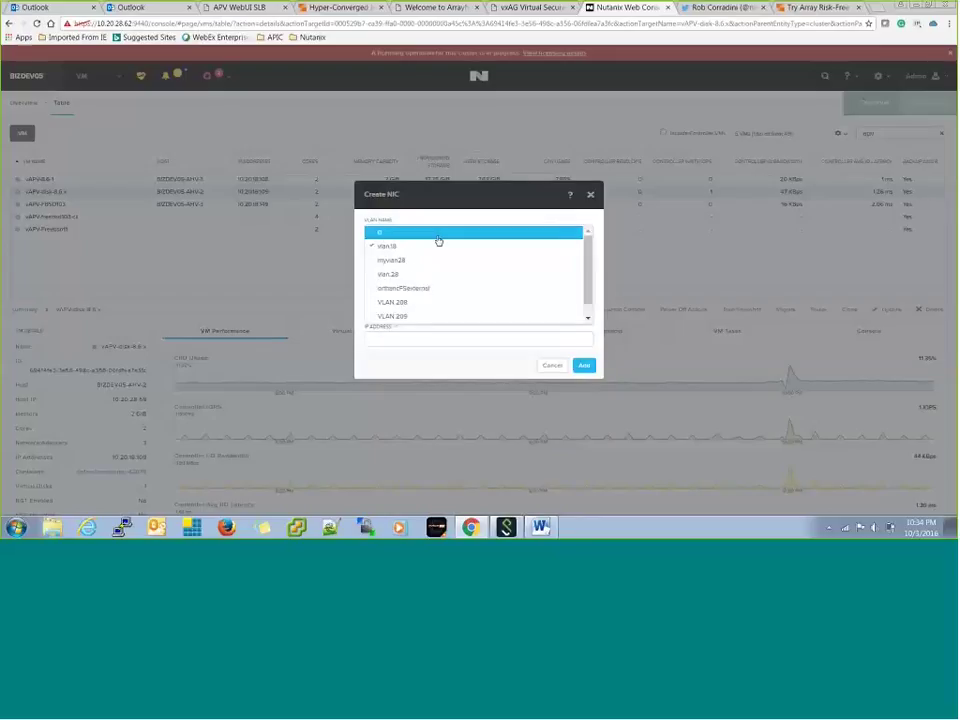
pyautogui.click(438, 236)
pyautogui.click(584, 358)
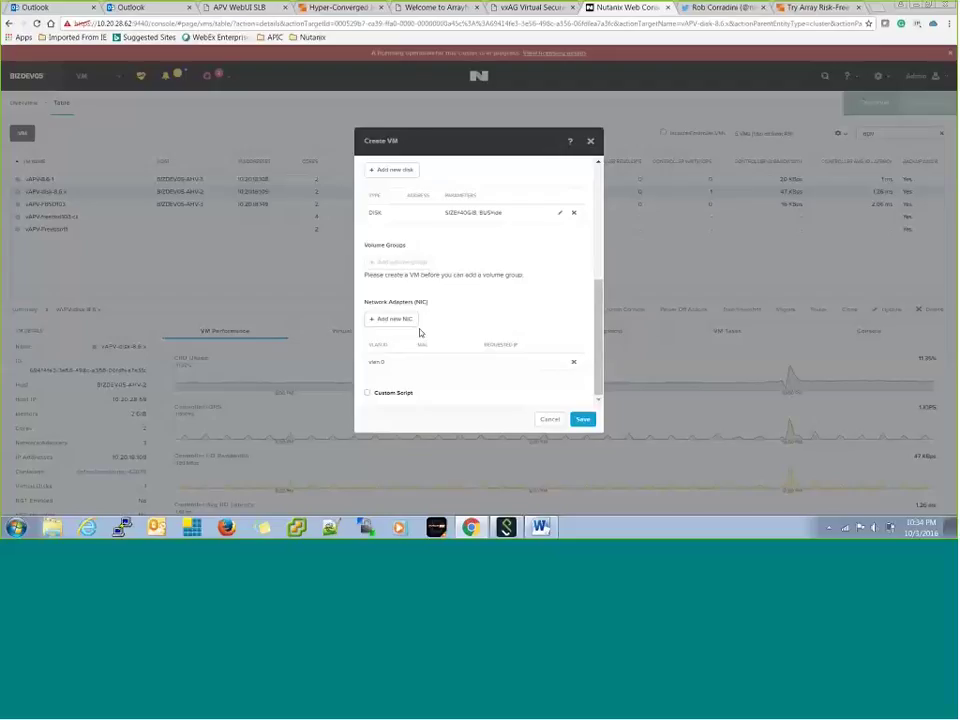
# Add a second network adapter on VLAN 0 and save the new VM.
pyautogui.click(403, 321)
pyautogui.click(584, 358)
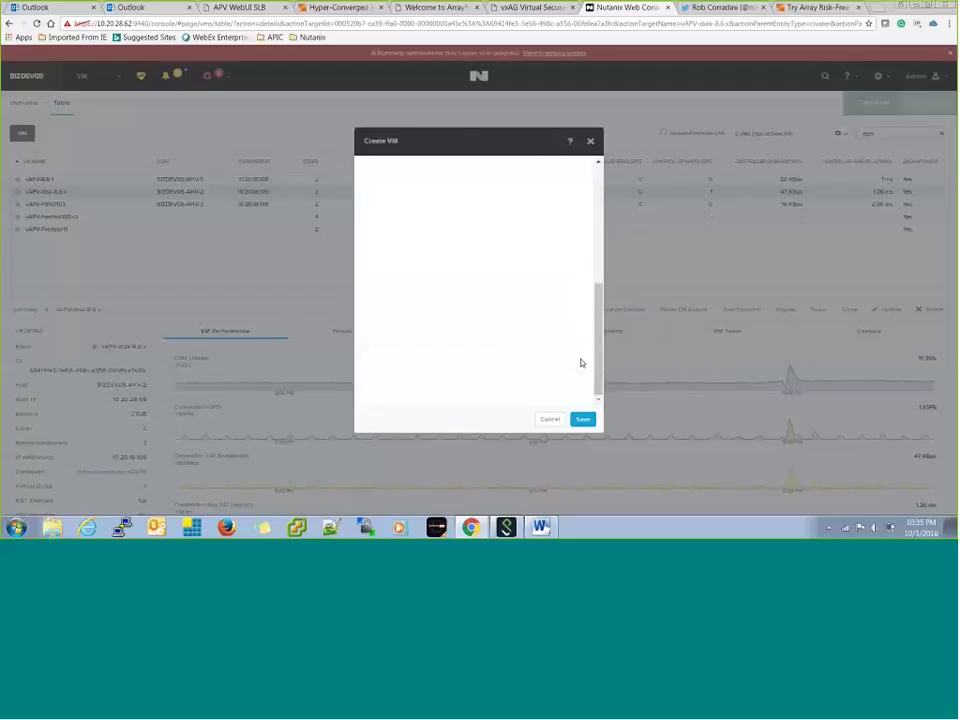
pyautogui.moveTo(604, 312)
pyautogui.mouseDown()
pyautogui.moveTo(604, 187)
pyautogui.moveTo(606, 316)
pyautogui.mouseUp()
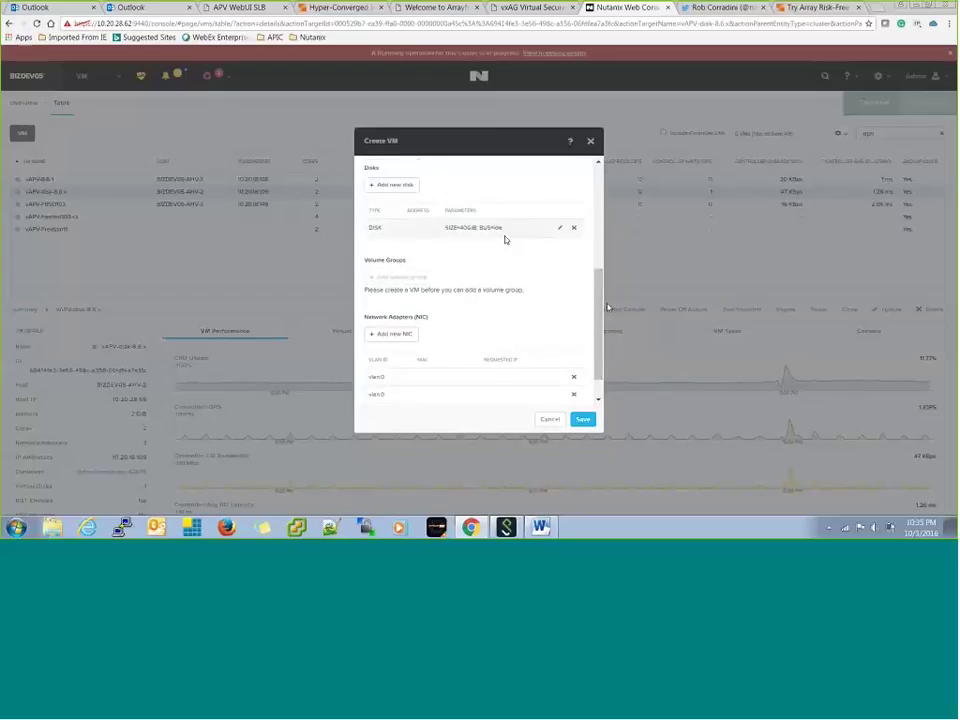
pyautogui.moveTo(607, 307); pyautogui.dragTo(606, 368)
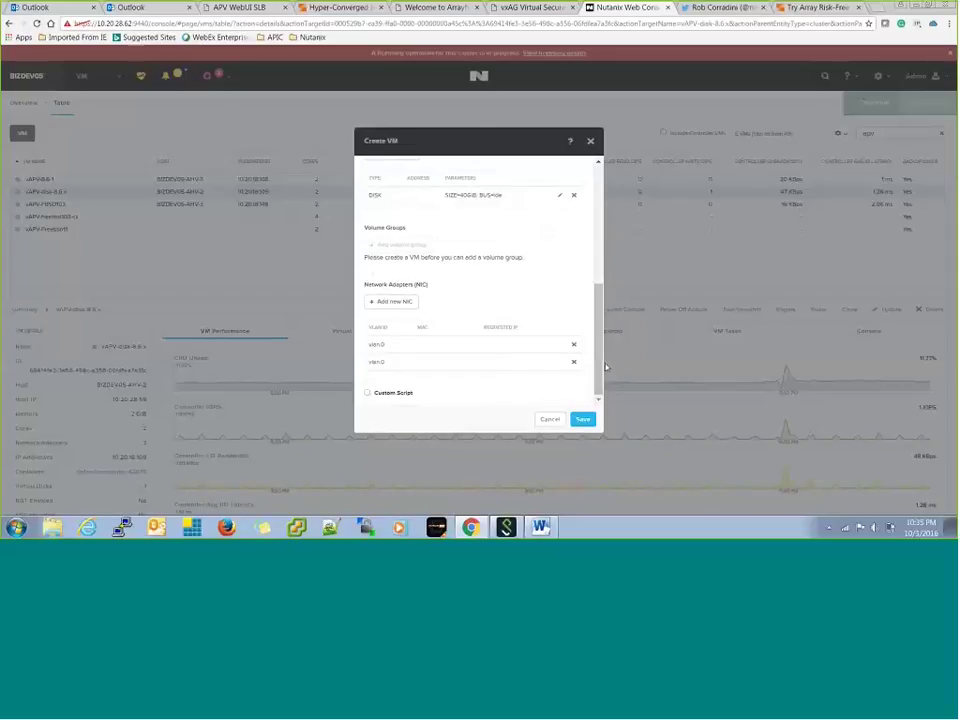
pyautogui.click(582, 420)
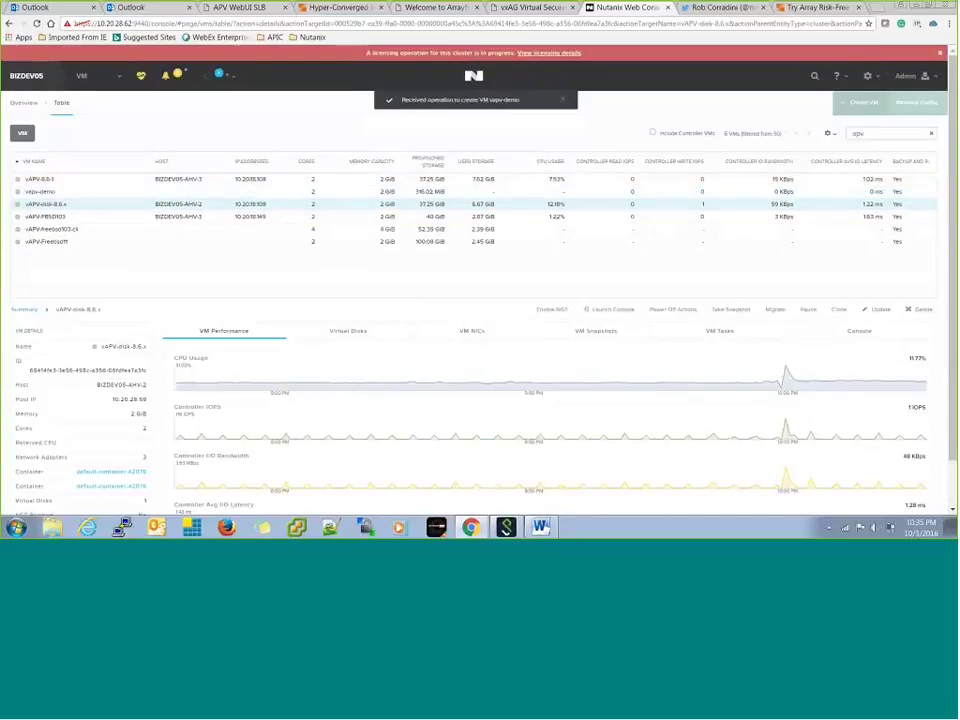
# Launch the console of the existing vAPV-disk-8.6.x VM and move its window clear of the browser's corner.
pyautogui.click(560, 191)
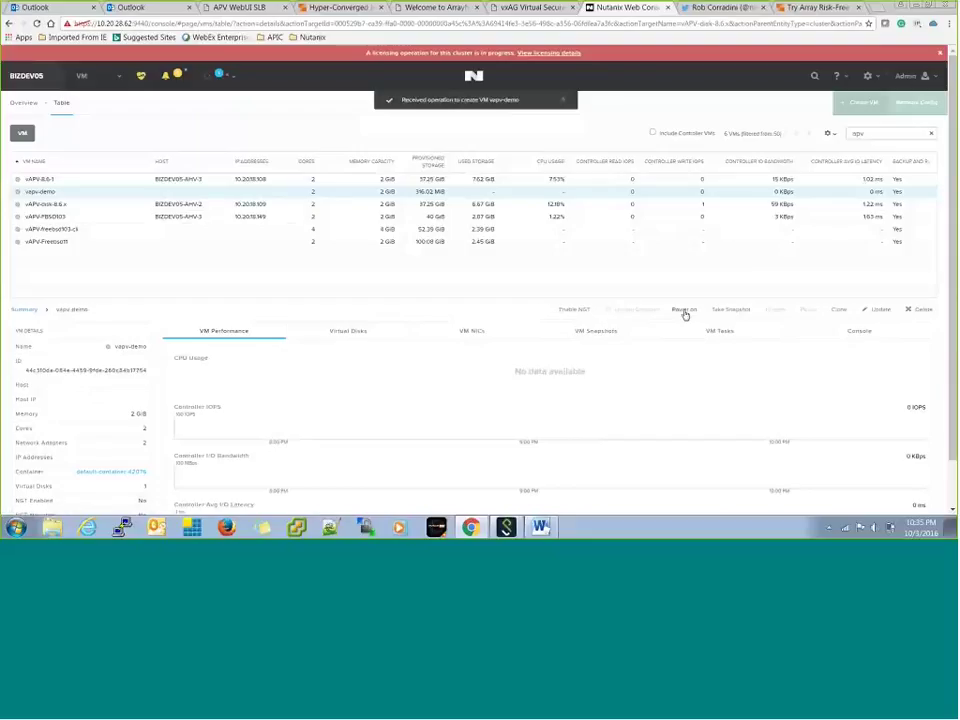
pyautogui.click(92, 205)
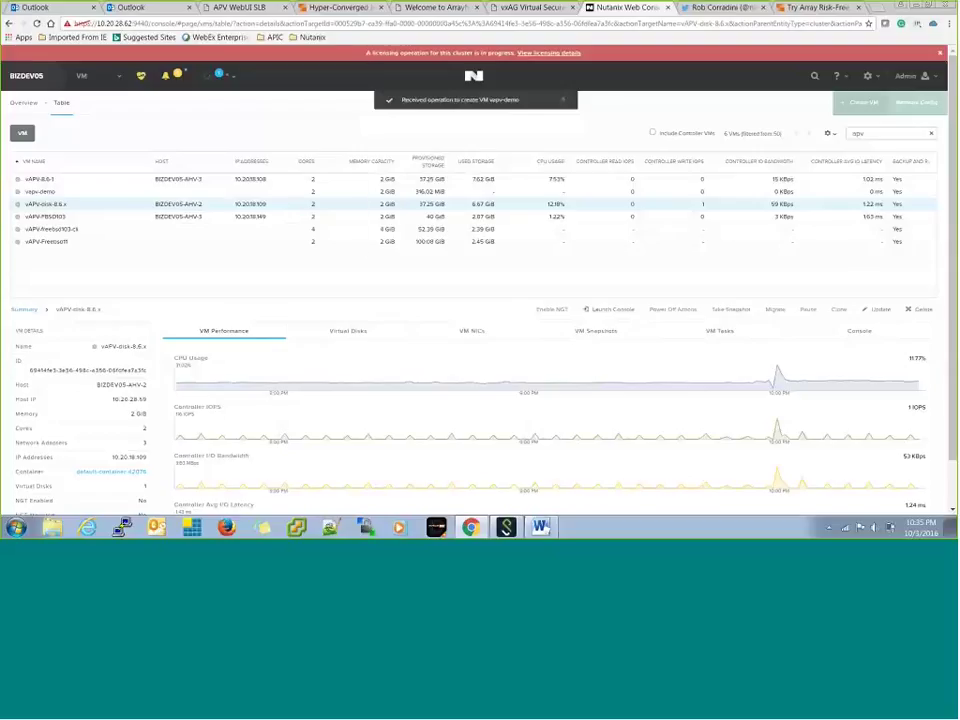
pyautogui.click(594, 308)
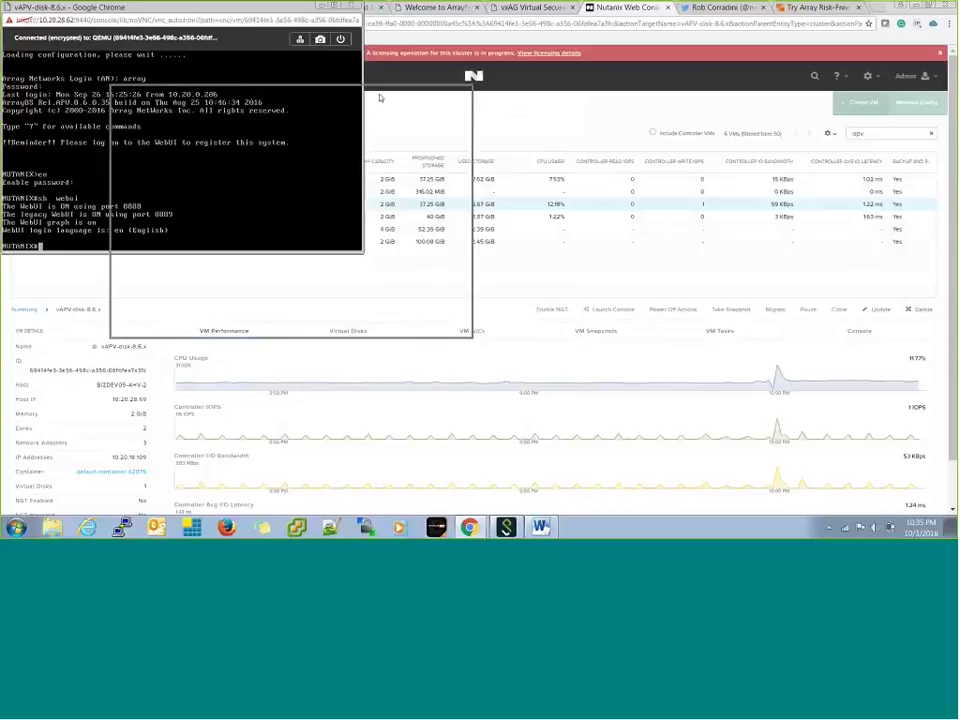
pyautogui.moveTo(200, 7); pyautogui.dragTo(310, 92)
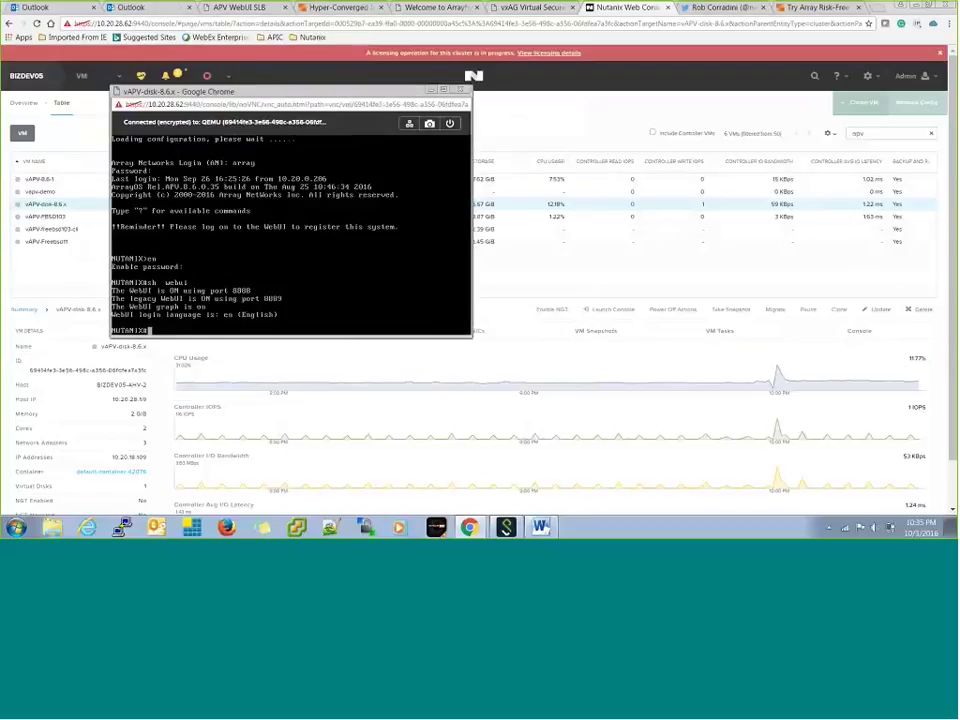
# Switch to the Word document and examine the acli notes on disabling hyperv_clock and creating a serial port before boot.
pyautogui.hotkey('alt', 'Tab')
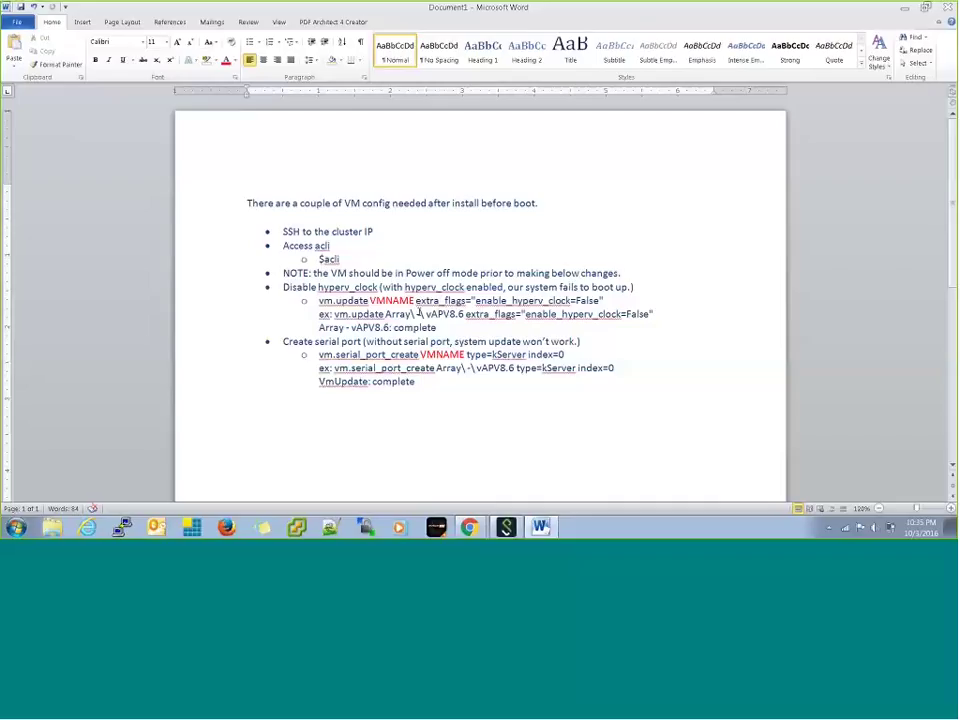
pyautogui.click(419, 313)
pyautogui.click(516, 388)
# Return to the vAPV-disk-8.6.x console, run show version, and page through the system and license details.
pyautogui.hotkey('alt', 'Tab')
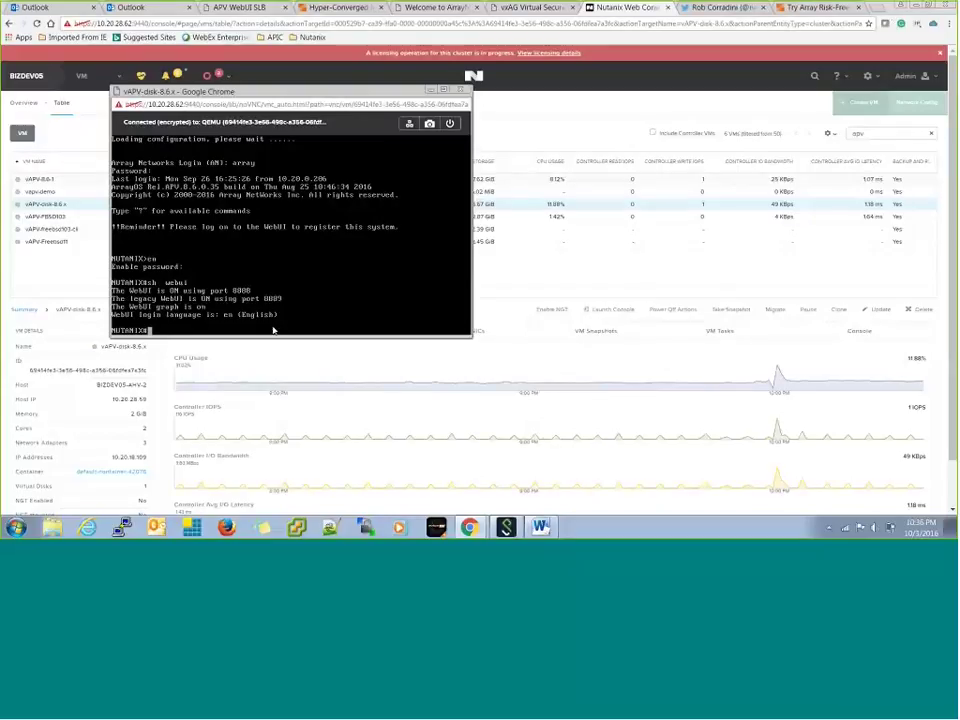
pyautogui.write('show version')
pyautogui.press('Return')
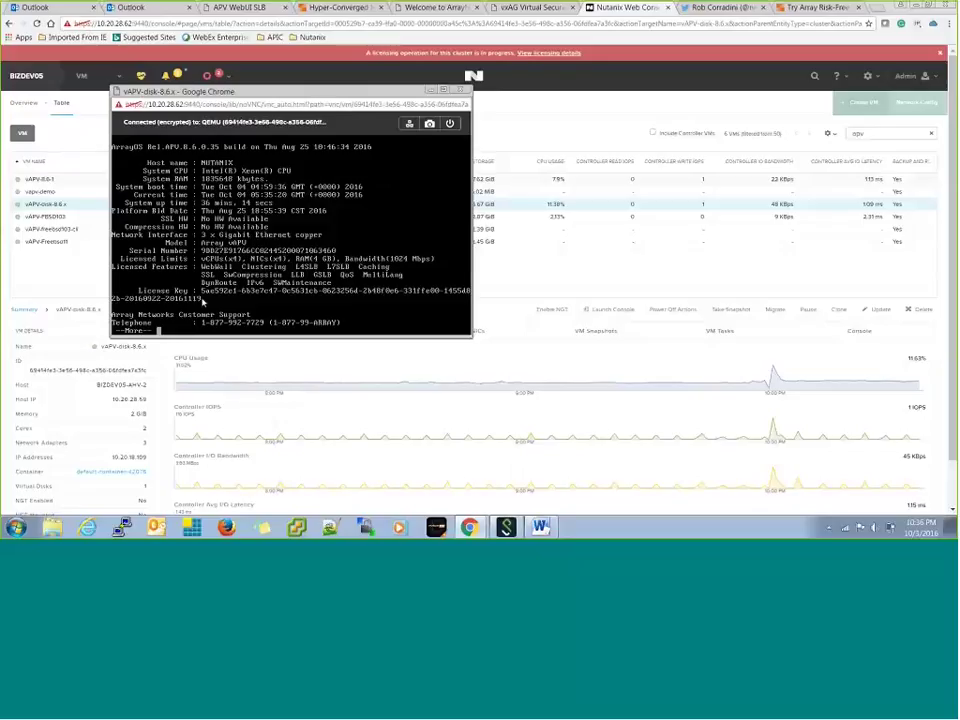
pyautogui.press('Return')
pyautogui.press('Return')
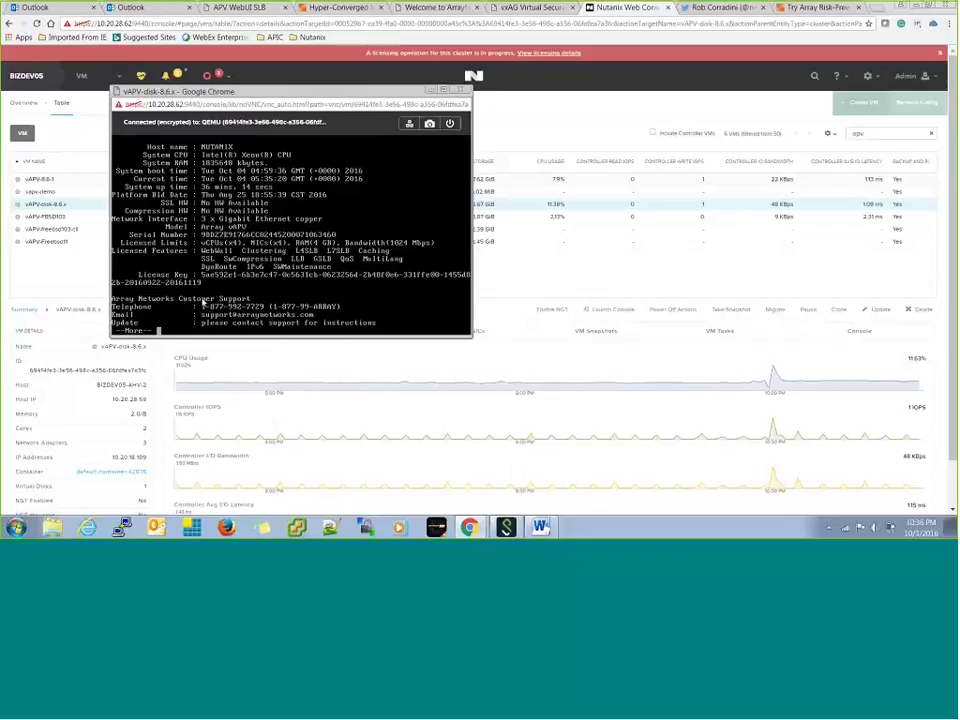
pyautogui.hotkey('alt', 'Tab')
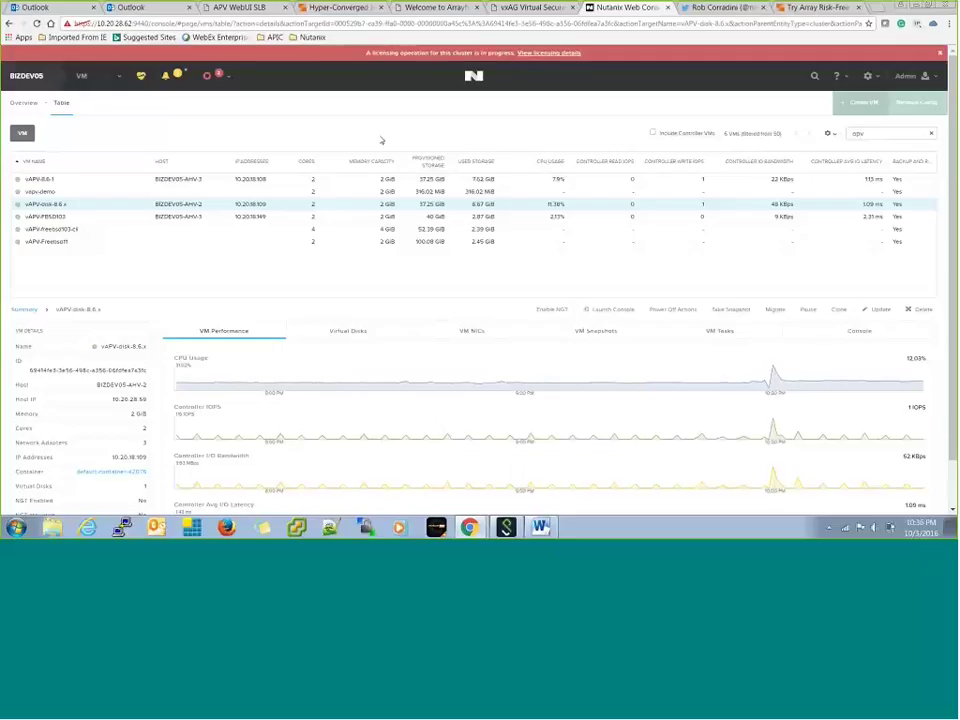
pyautogui.click(33, 8)
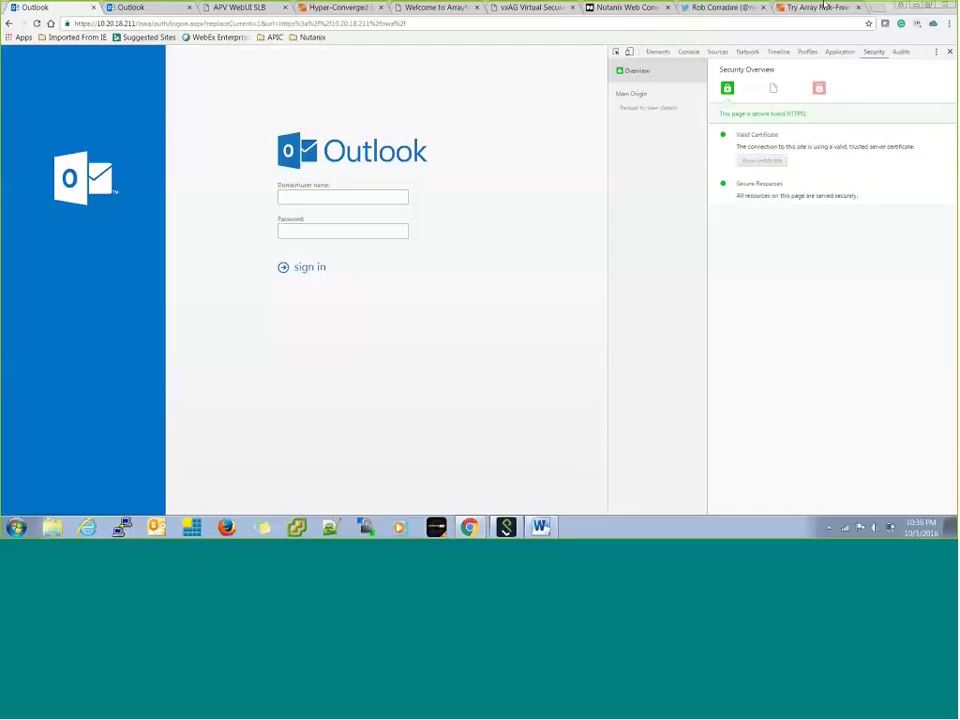
pyautogui.click(125, 7)
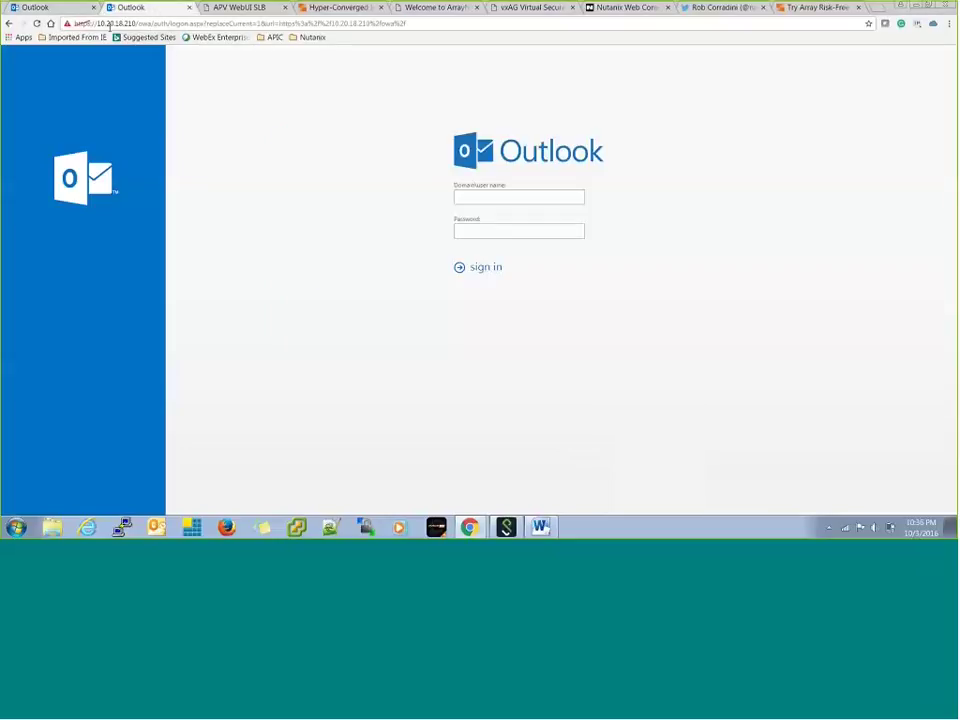
pyautogui.click(109, 24)
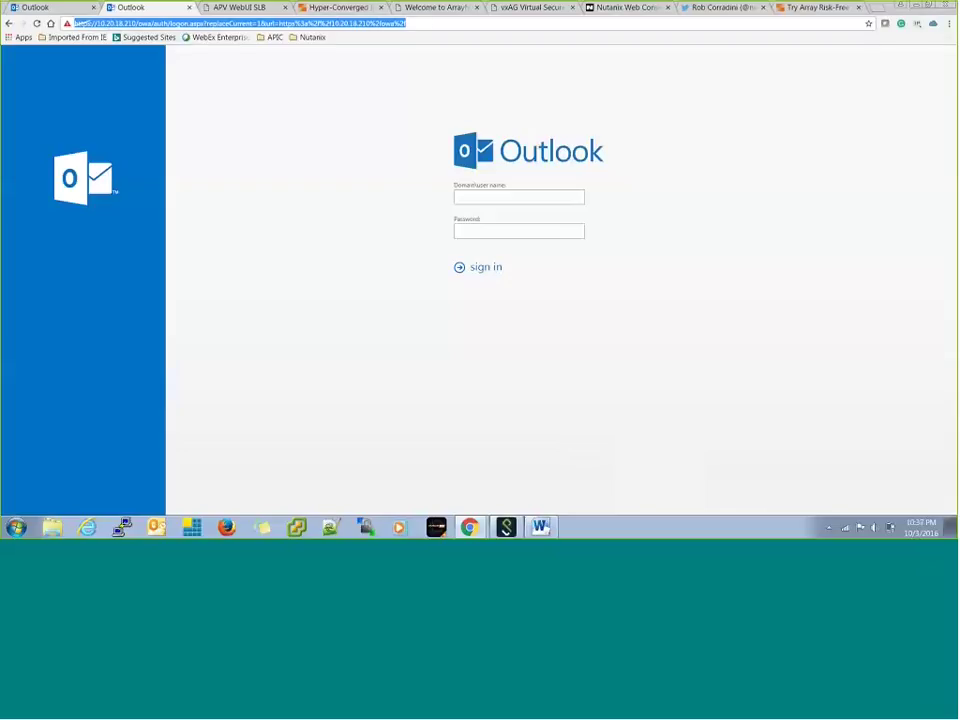
pyautogui.click(427, 27)
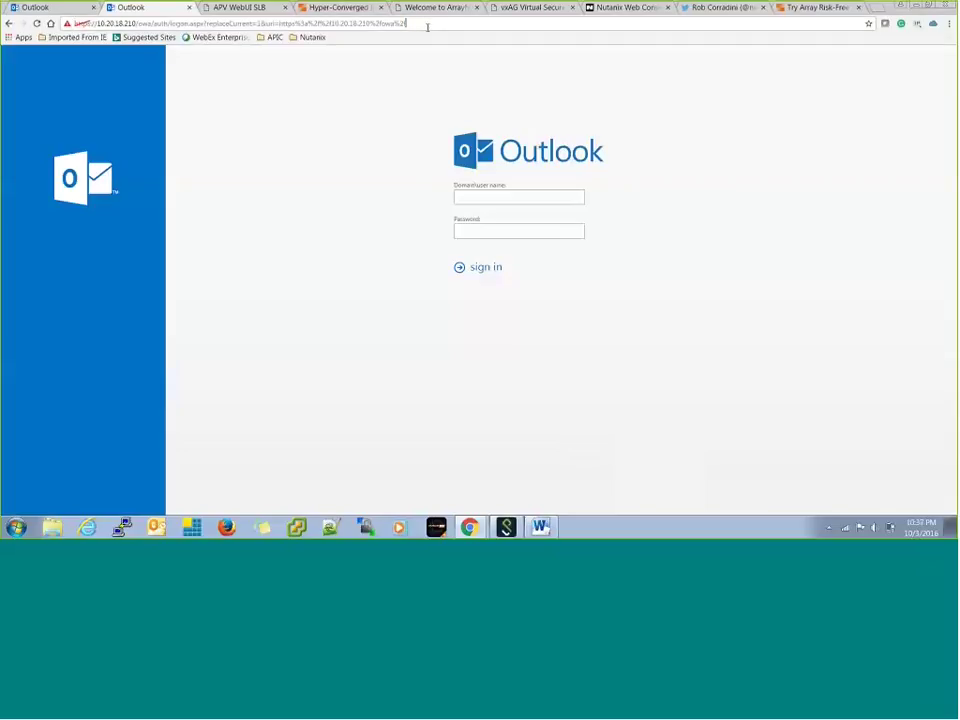
pyautogui.press('BackSpace')
pyautogui.press('BackSpace')
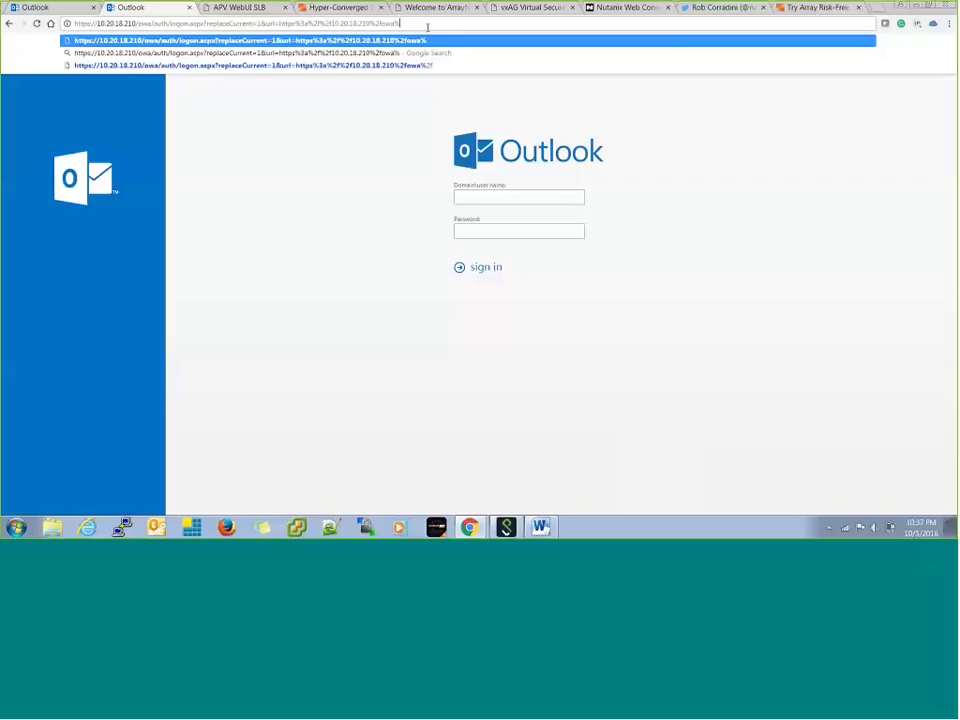
pyautogui.press('BackSpace')
pyautogui.press('BackSpace')
pyautogui.press('BackSpace')
pyautogui.press('BackSpace')
pyautogui.press('BackSpace')
pyautogui.press('BackSpace')
pyautogui.press('BackSpace')
pyautogui.press('BackSpace')
pyautogui.press('BackSpace')
pyautogui.press('BackSpace')
pyautogui.press('BackSpace')
pyautogui.press('BackSpace')
pyautogui.press('BackSpace')
pyautogui.press('BackSpace')
pyautogui.press('BackSpace')
pyautogui.press('BackSpace')
pyautogui.press('BackSpace')
pyautogui.press('BackSpace')
pyautogui.press('BackSpace')
pyautogui.press('BackSpace')
pyautogui.press('BackSpace')
pyautogui.press('BackSpace')
pyautogui.press('BackSpace')
pyautogui.press('BackSpace')
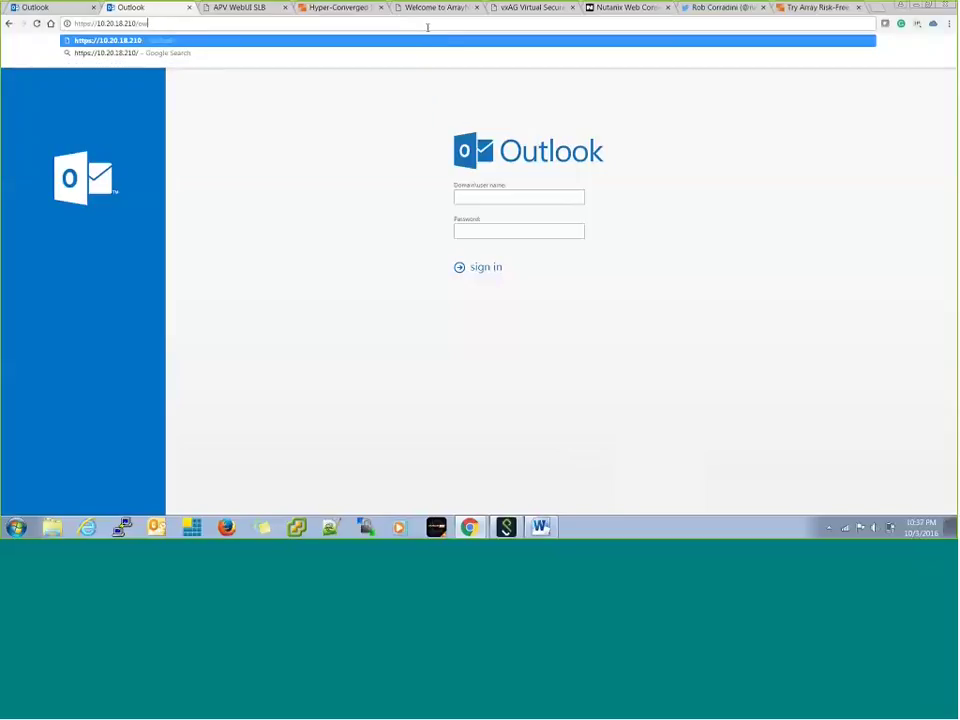
pyautogui.press('BackSpace')
pyautogui.press('BackSpace')
pyautogui.press('BackSpace')
pyautogui.press('Return')
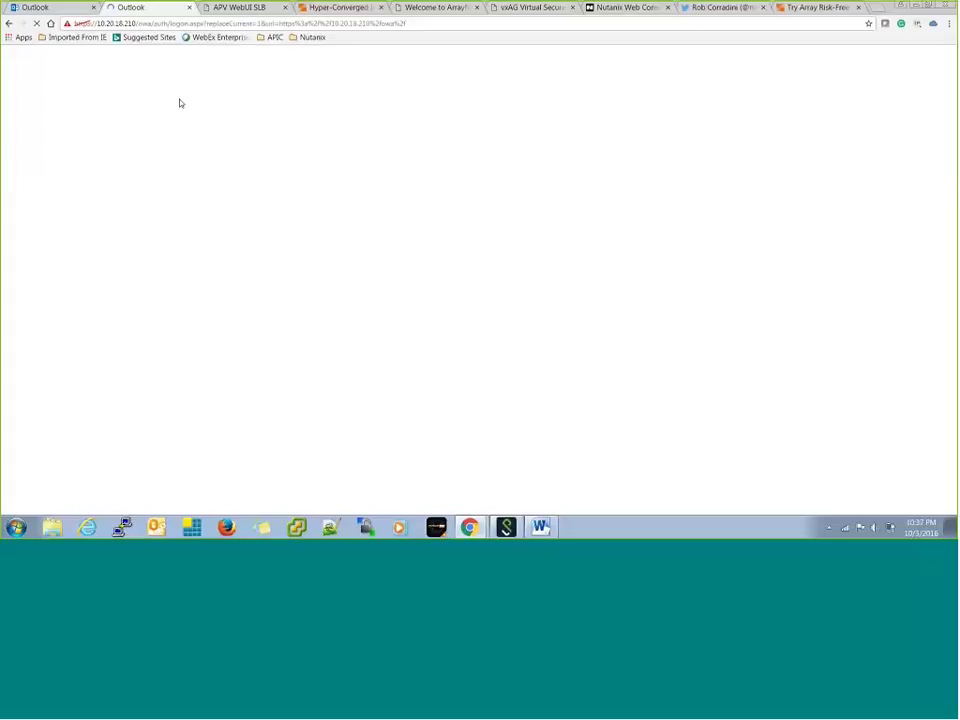
pyautogui.click(59, 9)
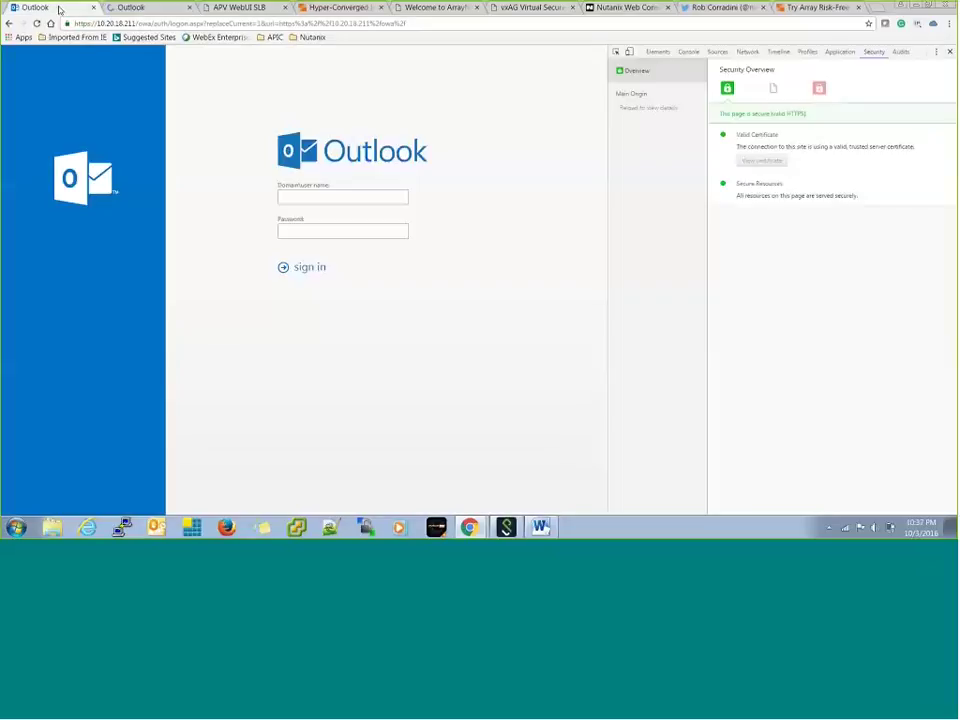
pyautogui.click(136, 22)
pyautogui.write('https://10.20.18.211')
pyautogui.press('Return')
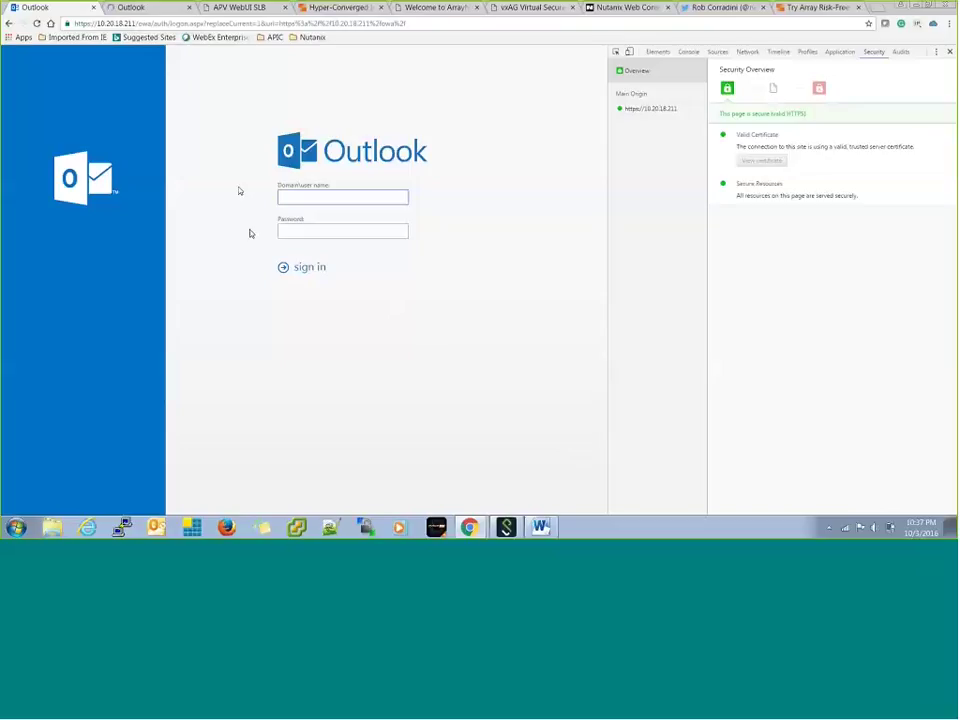
# Compare the Outlook sign-in pages served from 10.20.18.210 and 10.20.18.211.
pyautogui.click(140, 8)
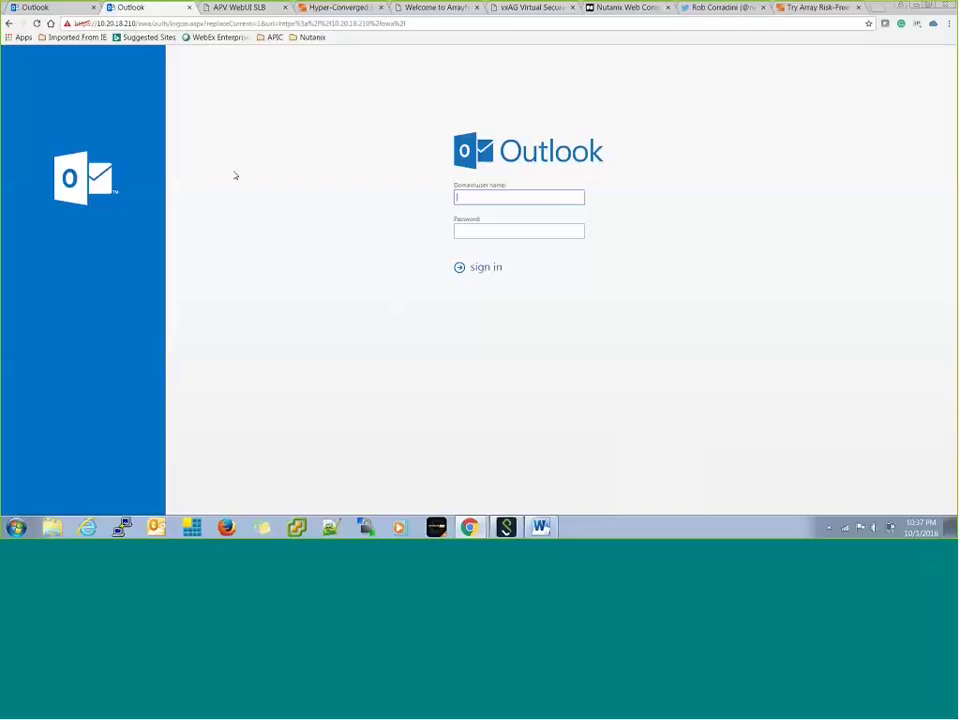
pyautogui.click(82, 8)
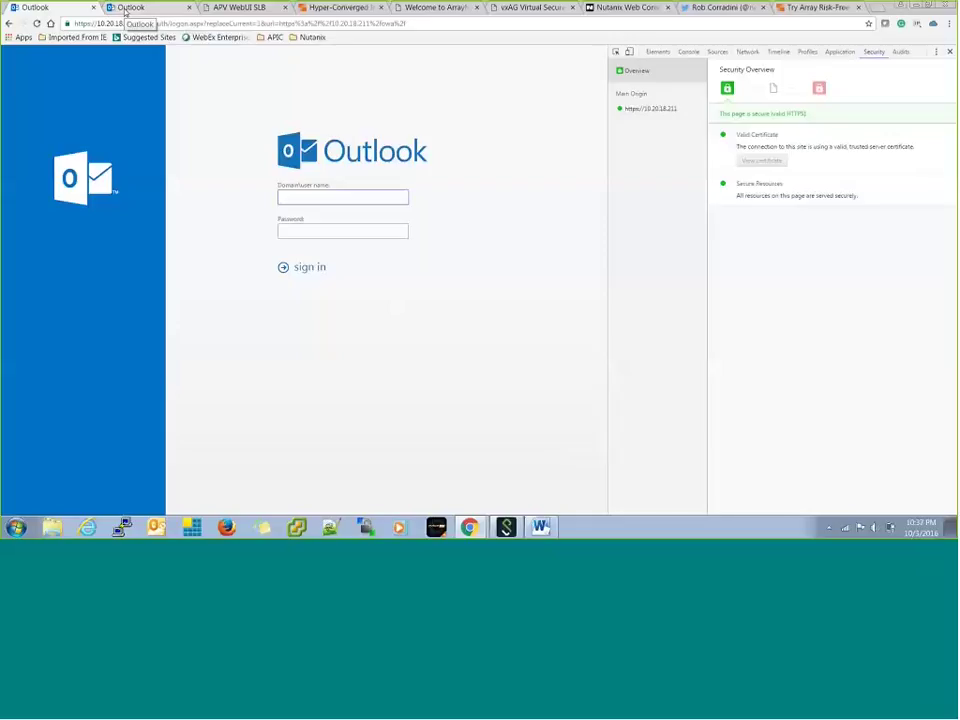
pyautogui.click(125, 8)
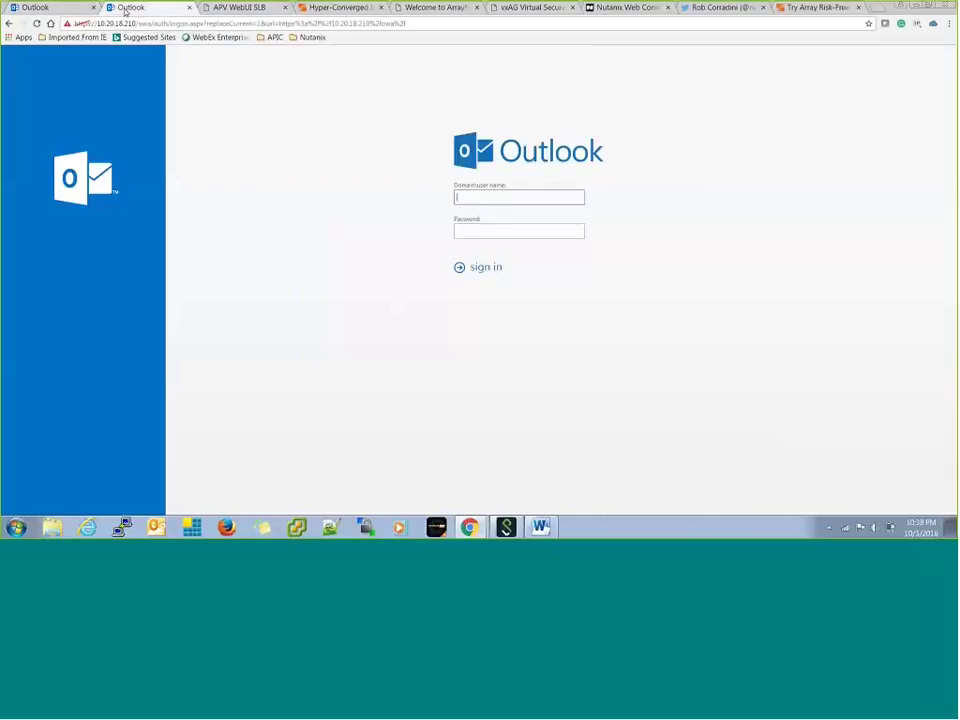
pyautogui.click(82, 8)
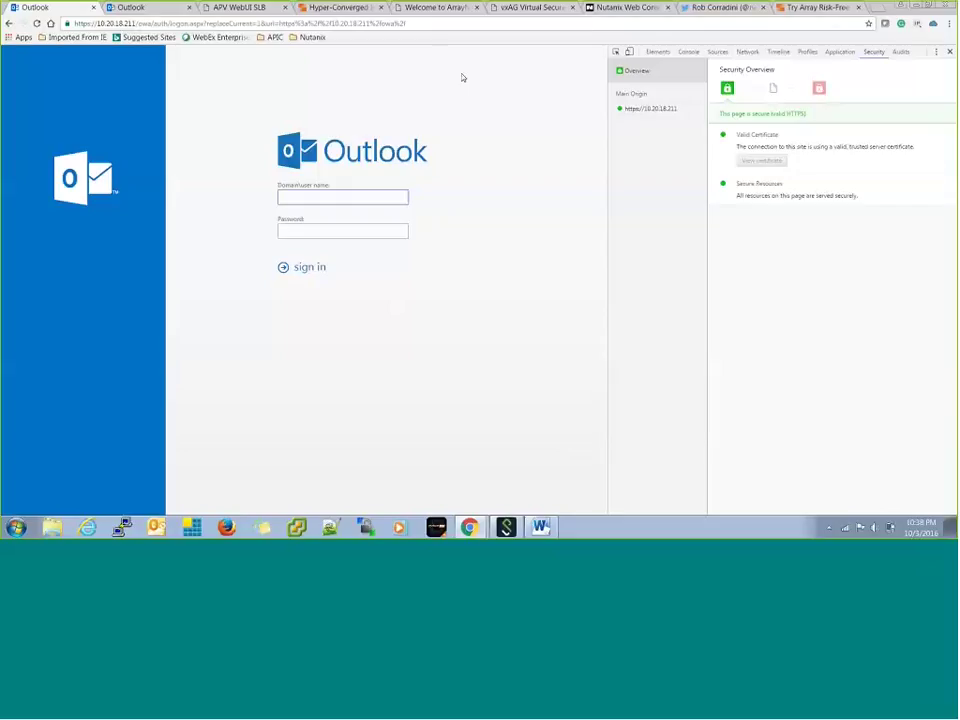
pyautogui.click(430, 8)
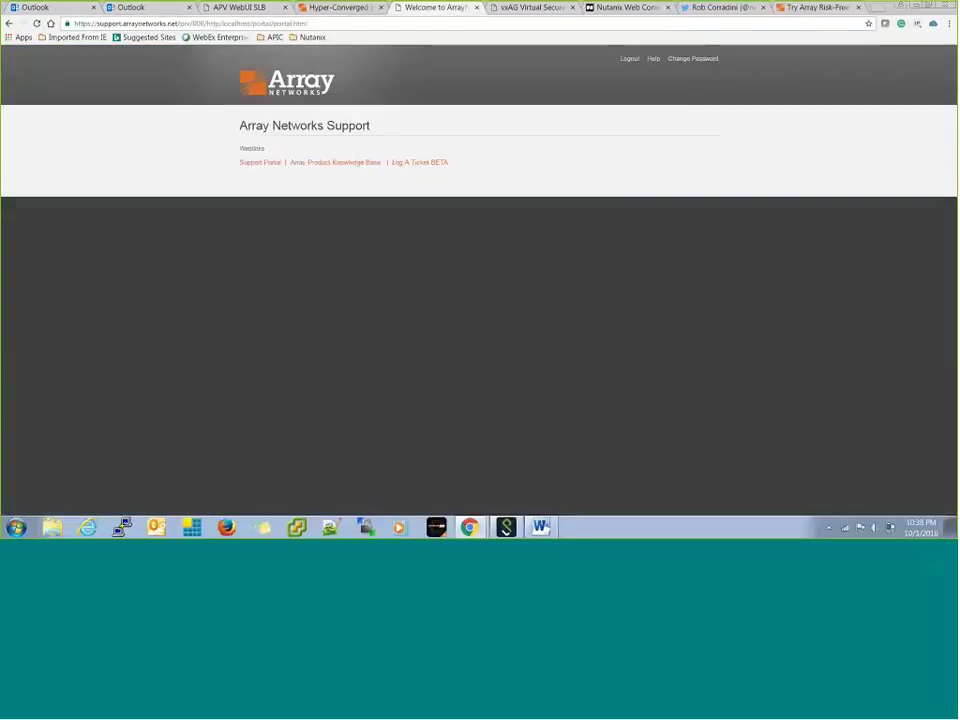
pyautogui.click(555, 8)
pyautogui.click(625, 8)
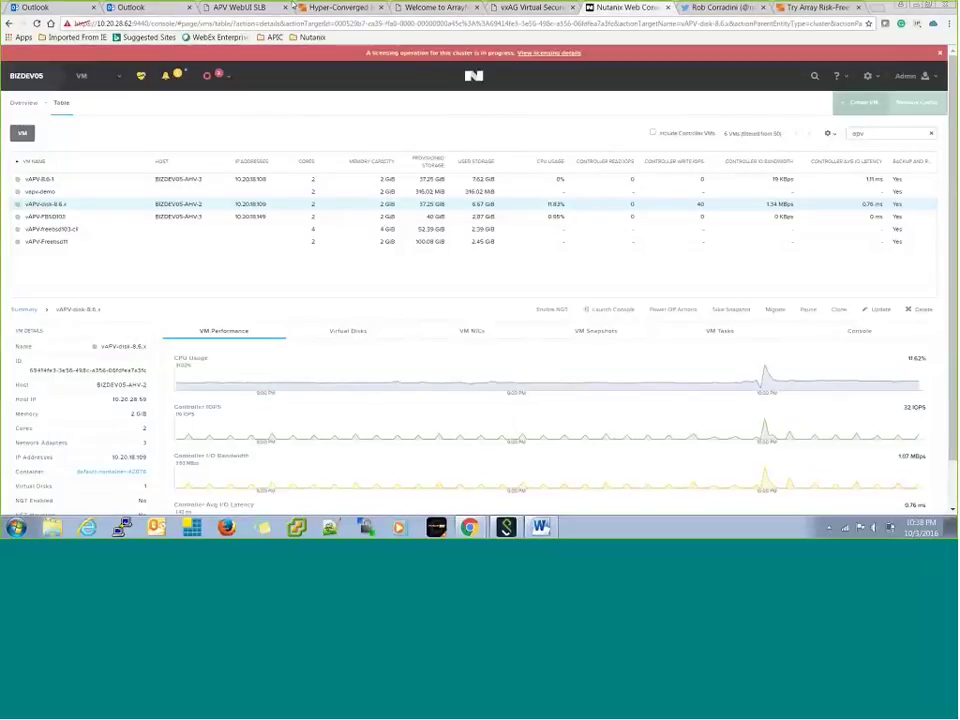
pyautogui.click(425, 8)
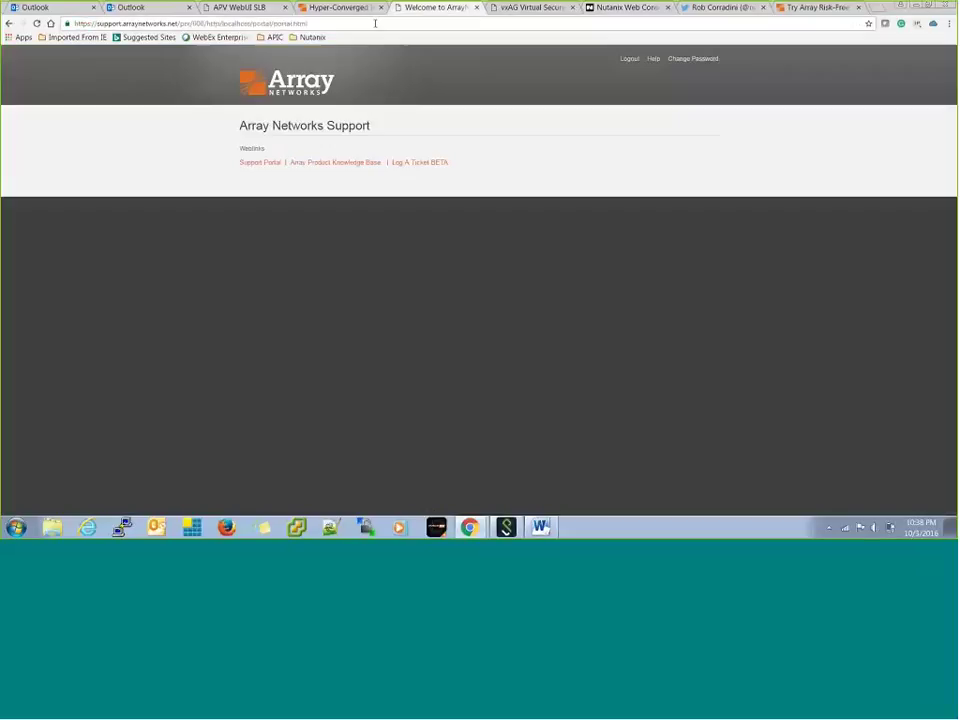
pyautogui.click(375, 23)
pyautogui.write('http')
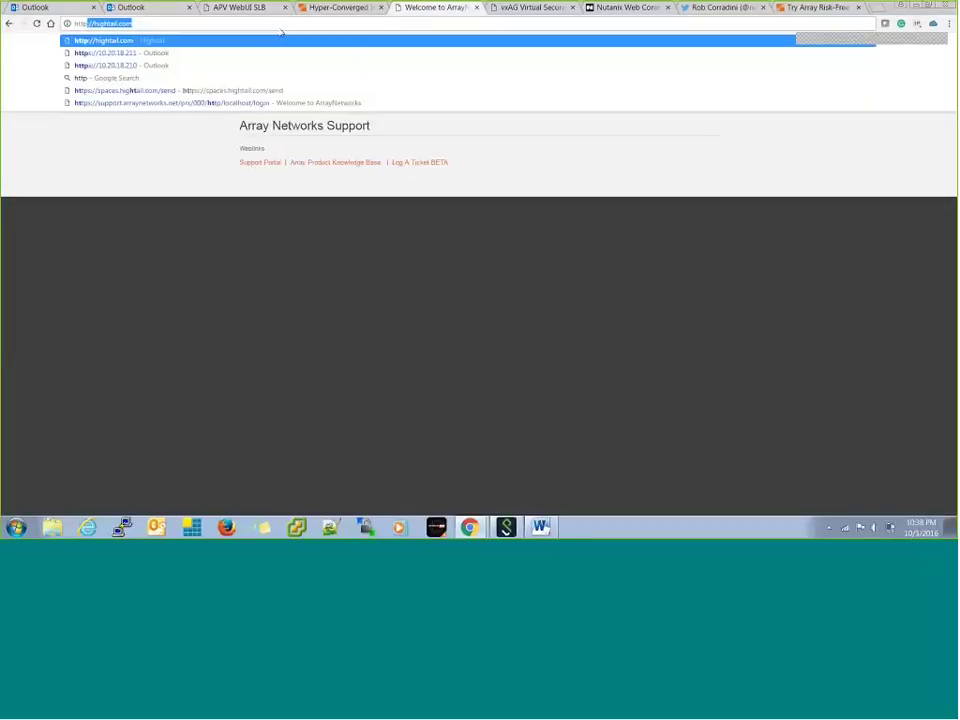
pyautogui.write('s://')
pyautogui.press('End')
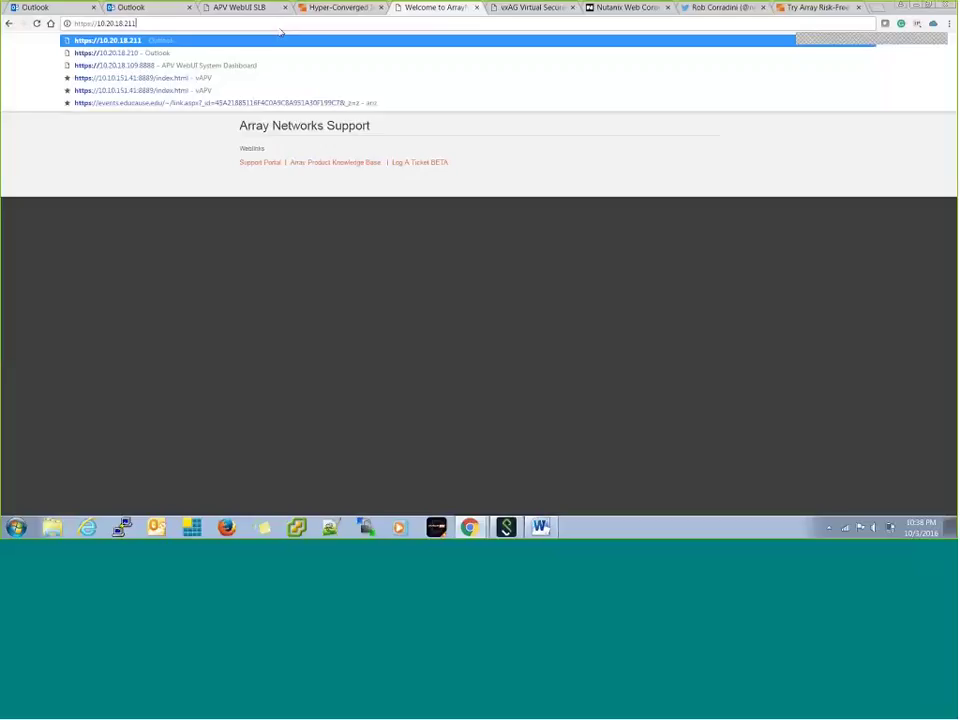
pyautogui.press('BackSpace')
pyautogui.press('BackSpace')
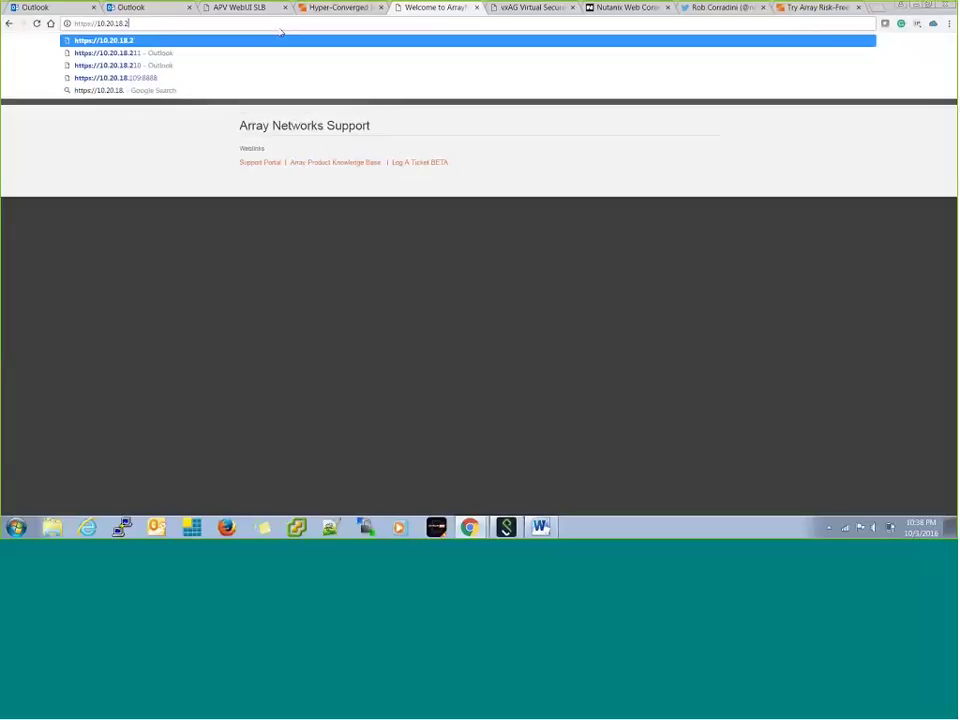
pyautogui.write('109')
pyautogui.press('Return')
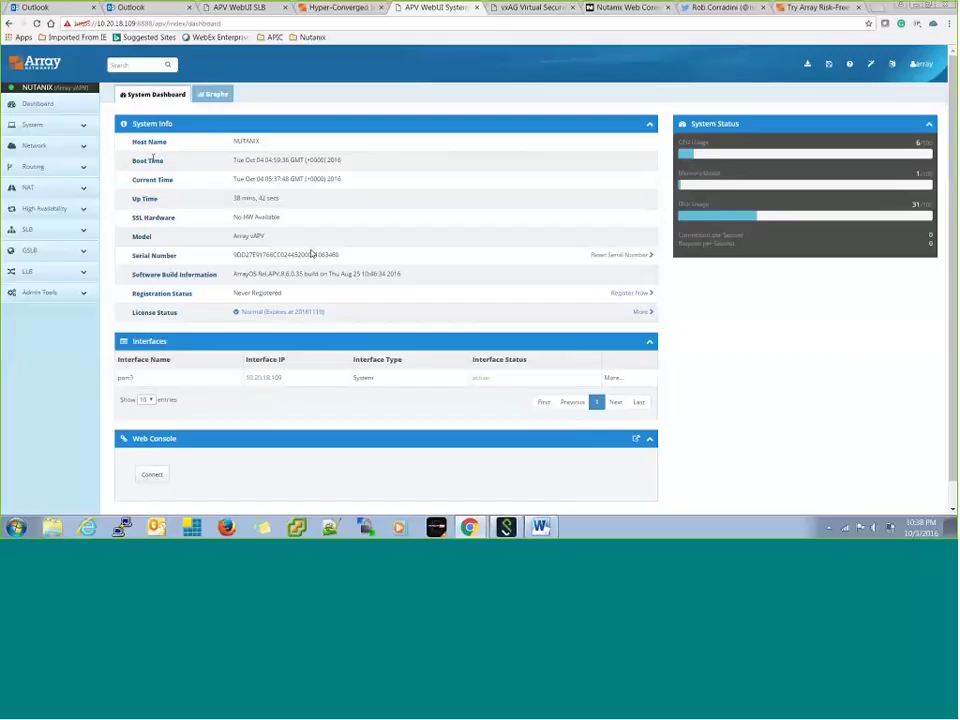
# Review the appliance's SLB virtual services page and its list of real services.
pyautogui.click(74, 231)
pyautogui.click(68, 251)
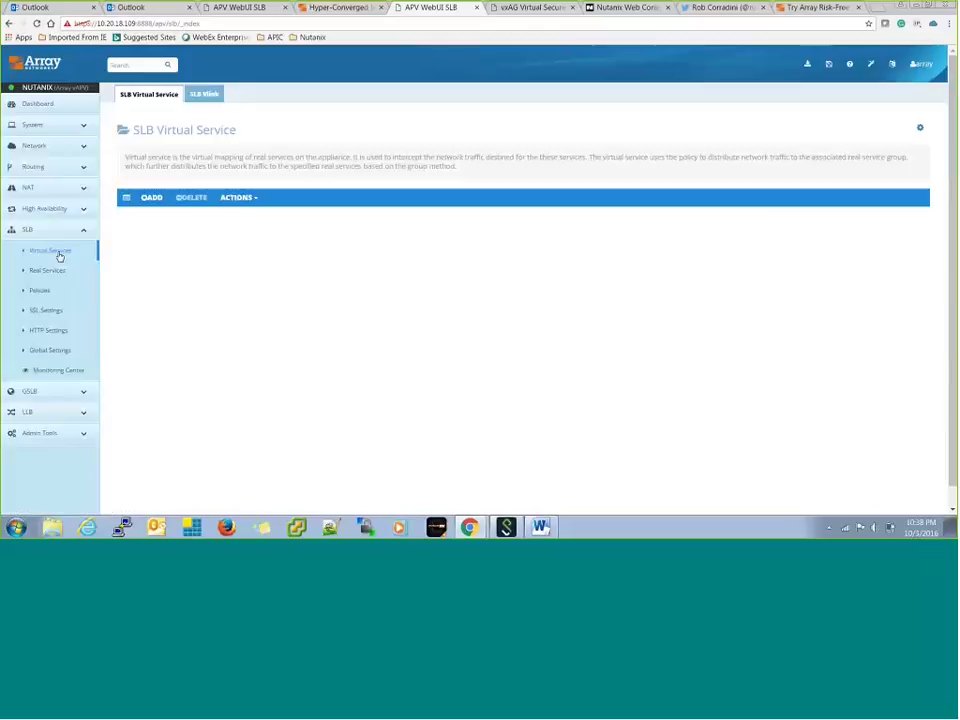
pyautogui.click(51, 276)
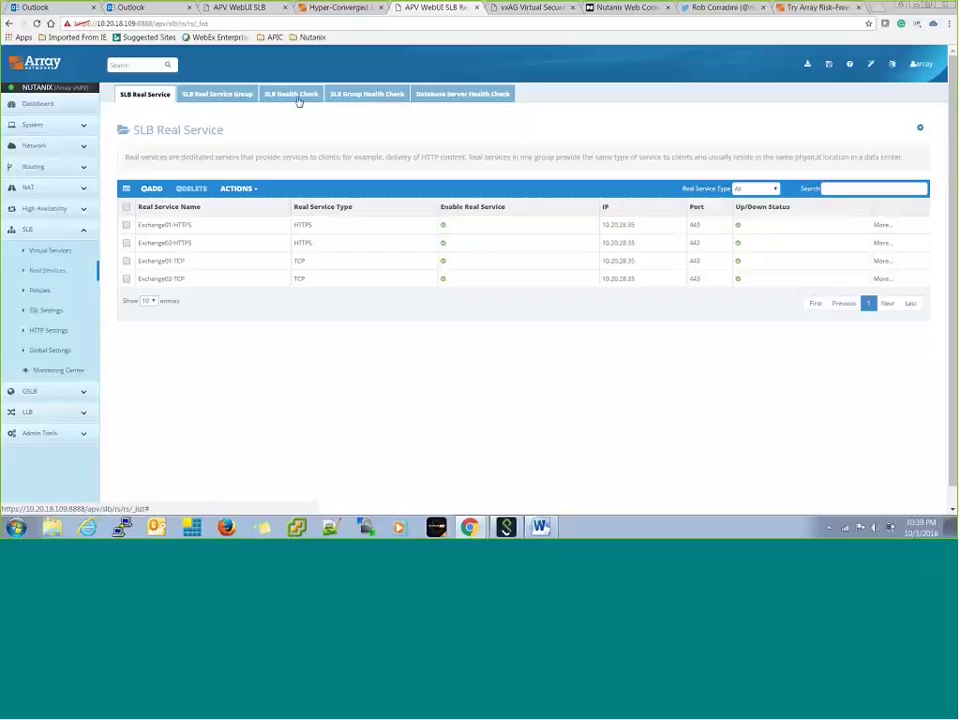
# Among the SLB real service groups, inspect the insert-cookie-policy group and its cookie settings.
pyautogui.click(242, 96)
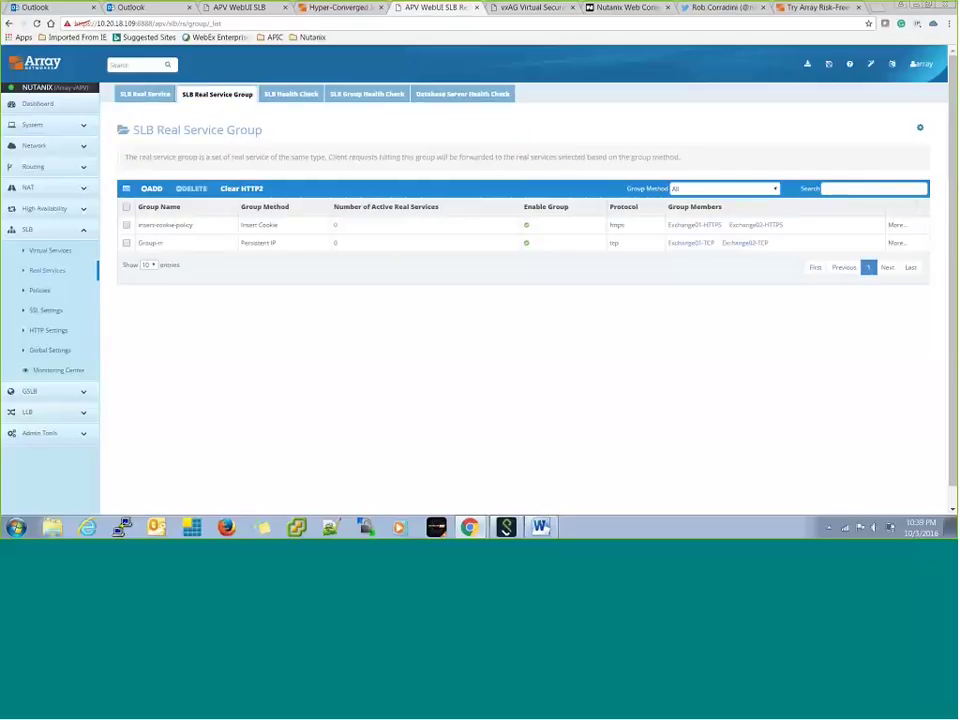
pyautogui.click(179, 228)
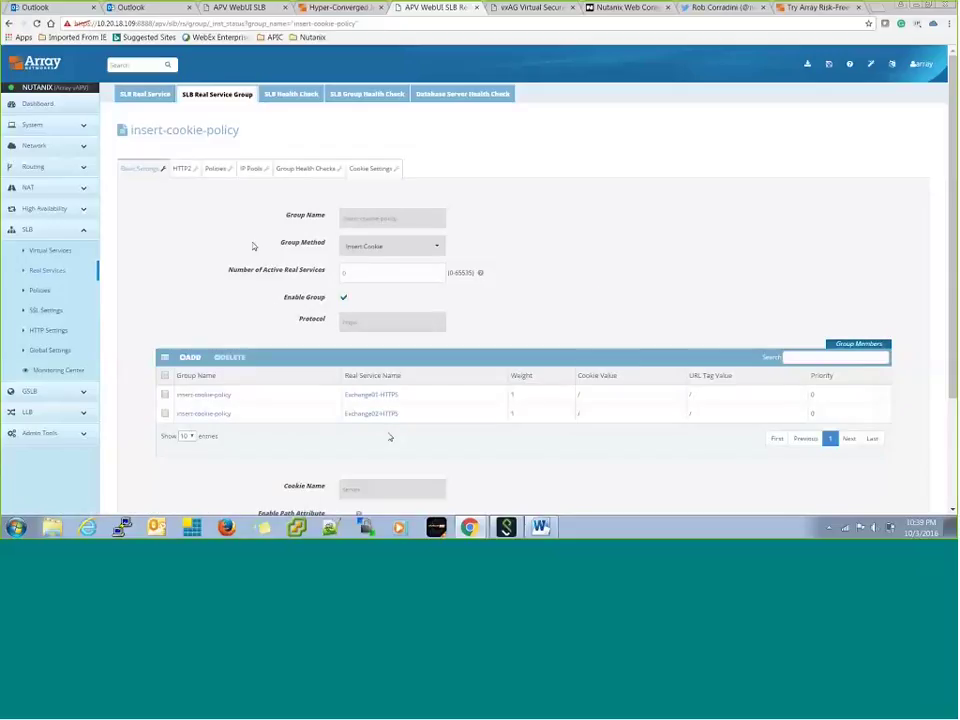
pyautogui.click(371, 170)
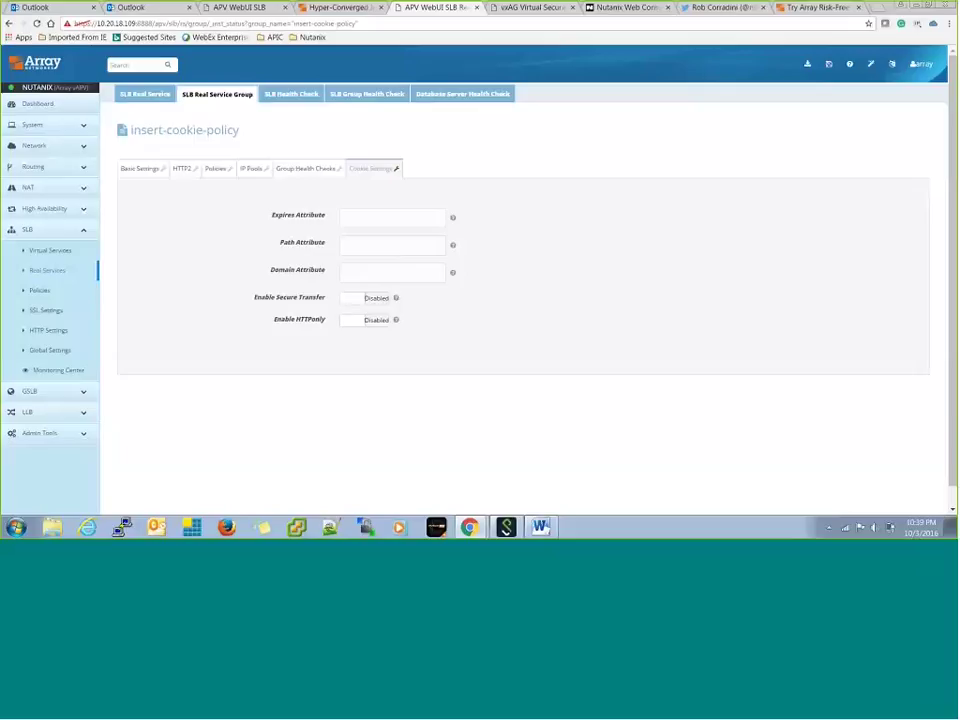
# Try to enable Secure Transfer in the insert-cookie-policy group's cookie settings.
pyautogui.press('space')
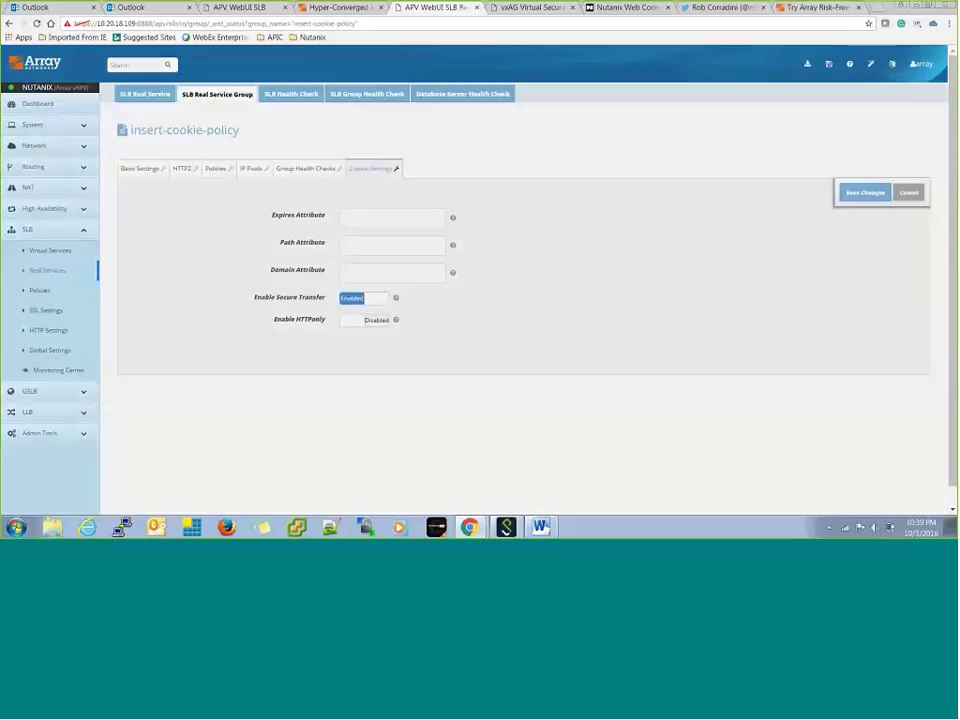
pyautogui.click(863, 193)
pyautogui.moveTo(396, 321)
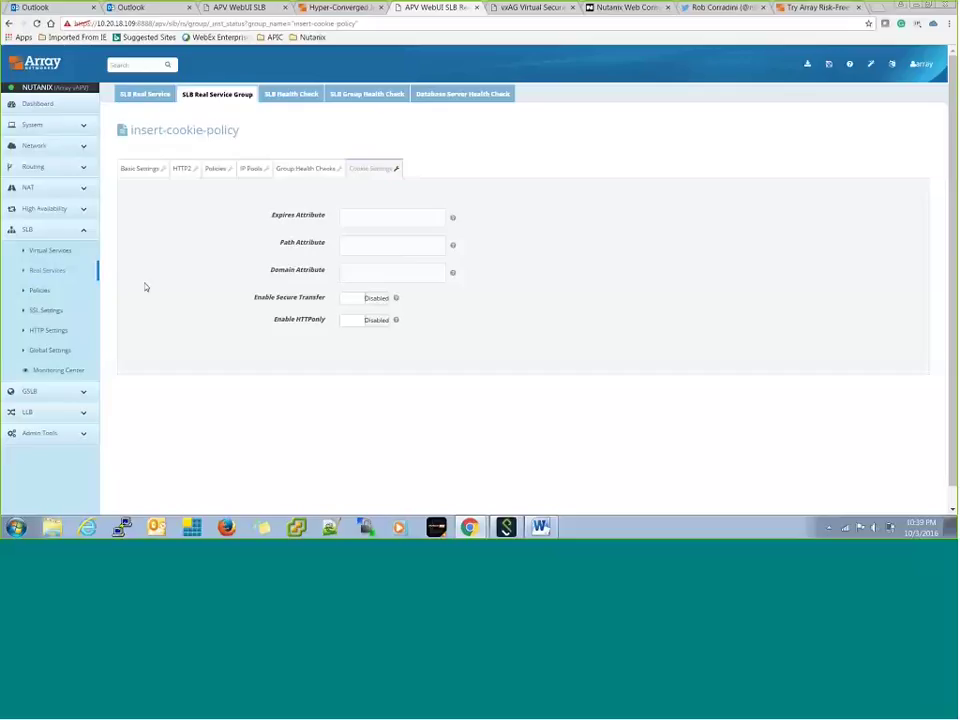
# Examine the HTTP fundamental and HTTP redirect settings of the https-redirect-service virtual service.
pyautogui.click(34, 254)
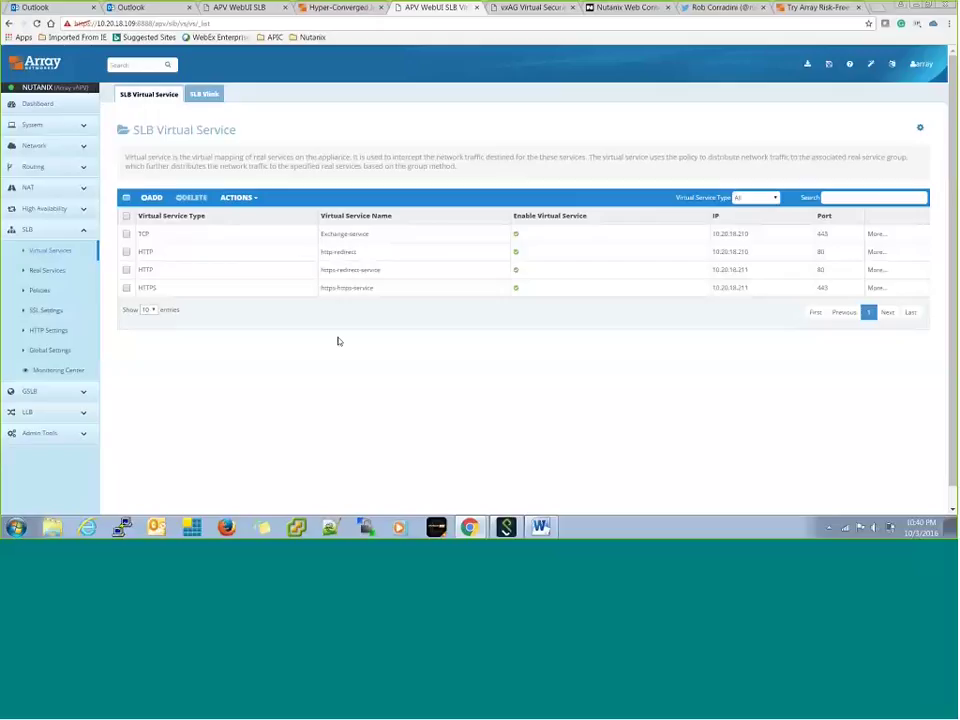
pyautogui.click(361, 270)
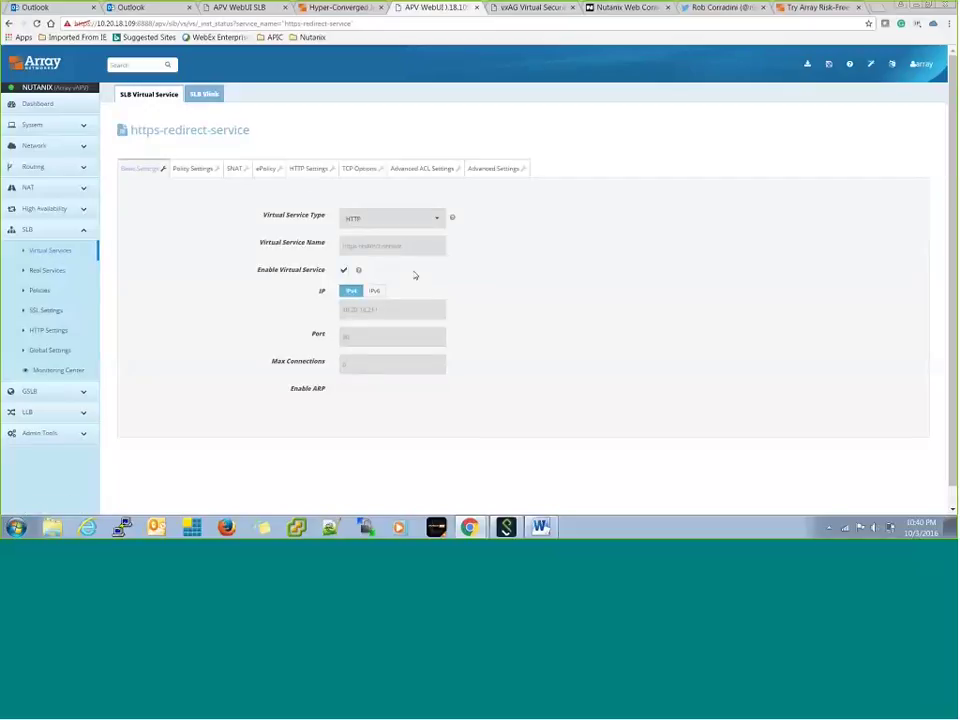
pyautogui.click(308, 168)
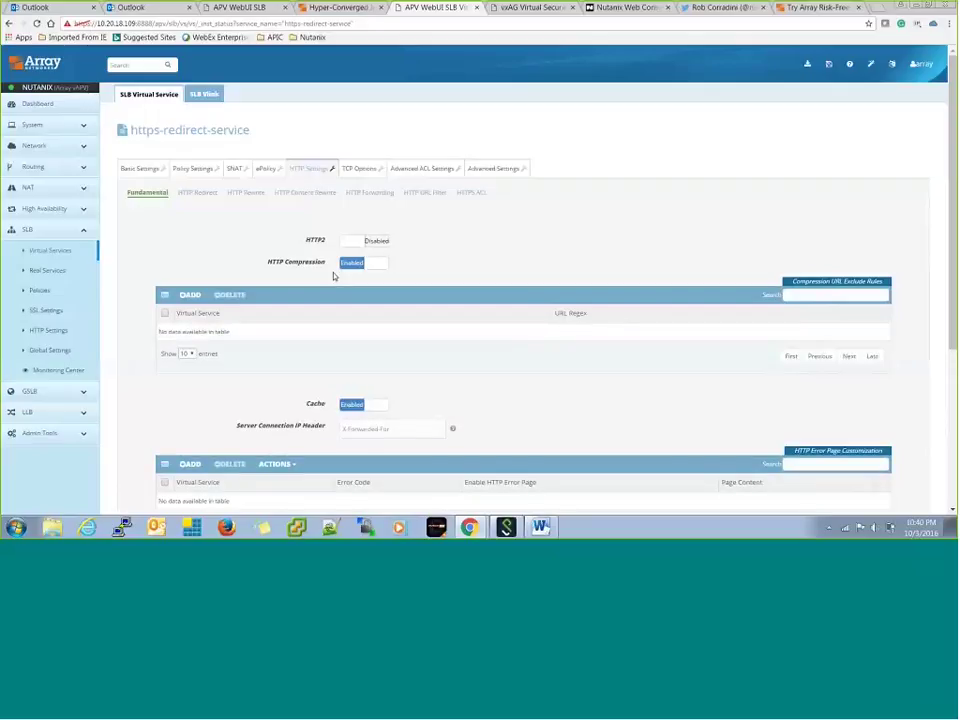
pyautogui.click(196, 193)
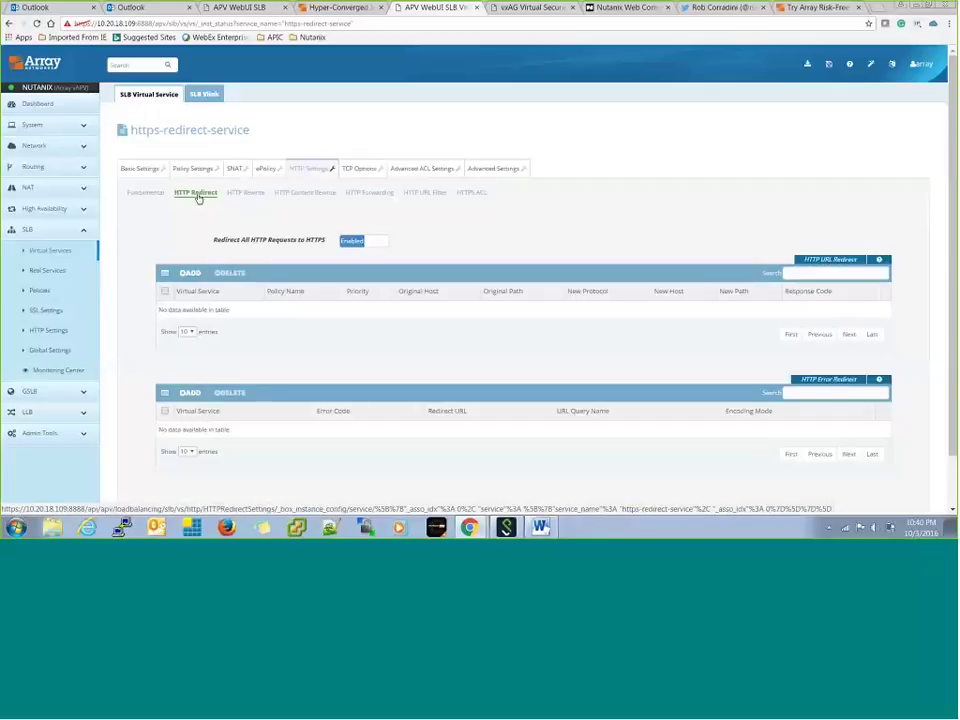
# Inspect the HTTP forwarding settings of https-redirect-service and the available client IP forwarding modes.
pyautogui.click(368, 192)
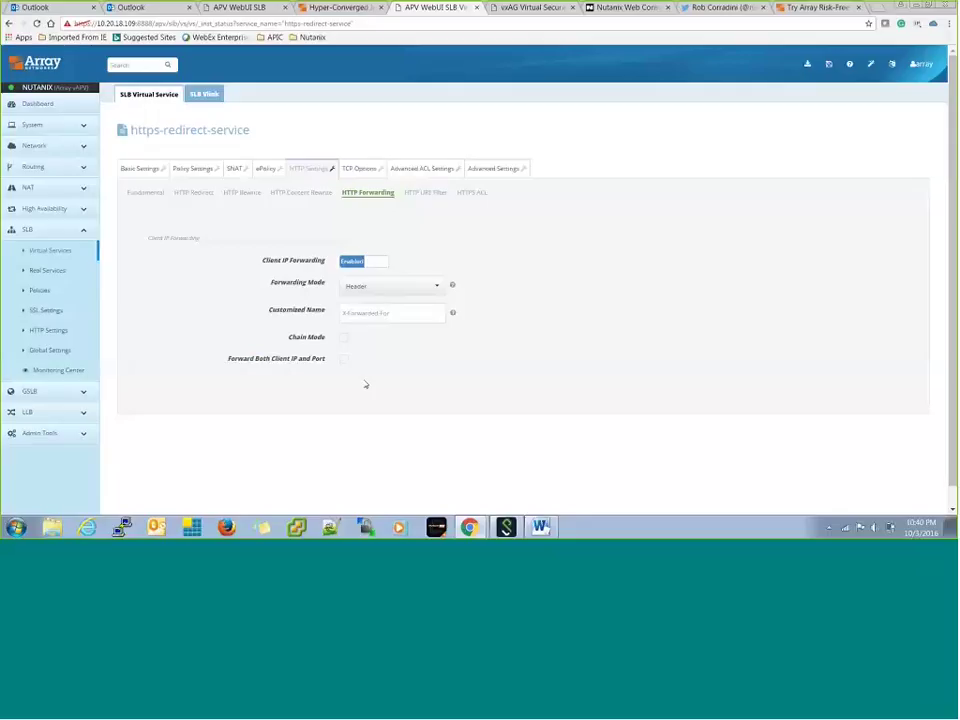
pyautogui.click(438, 287)
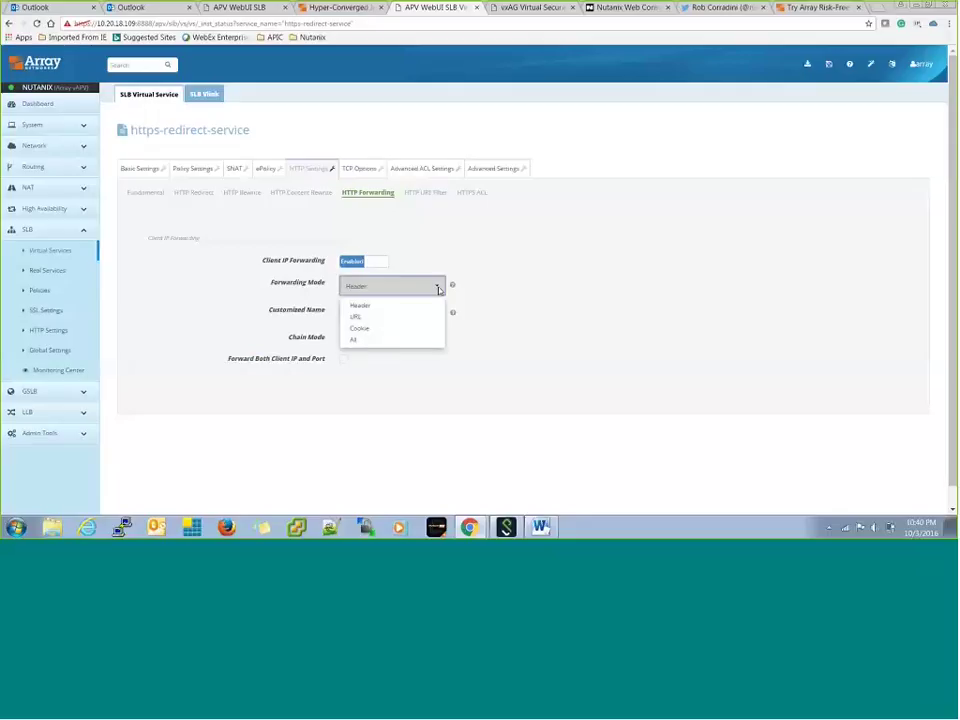
pyautogui.click(435, 376)
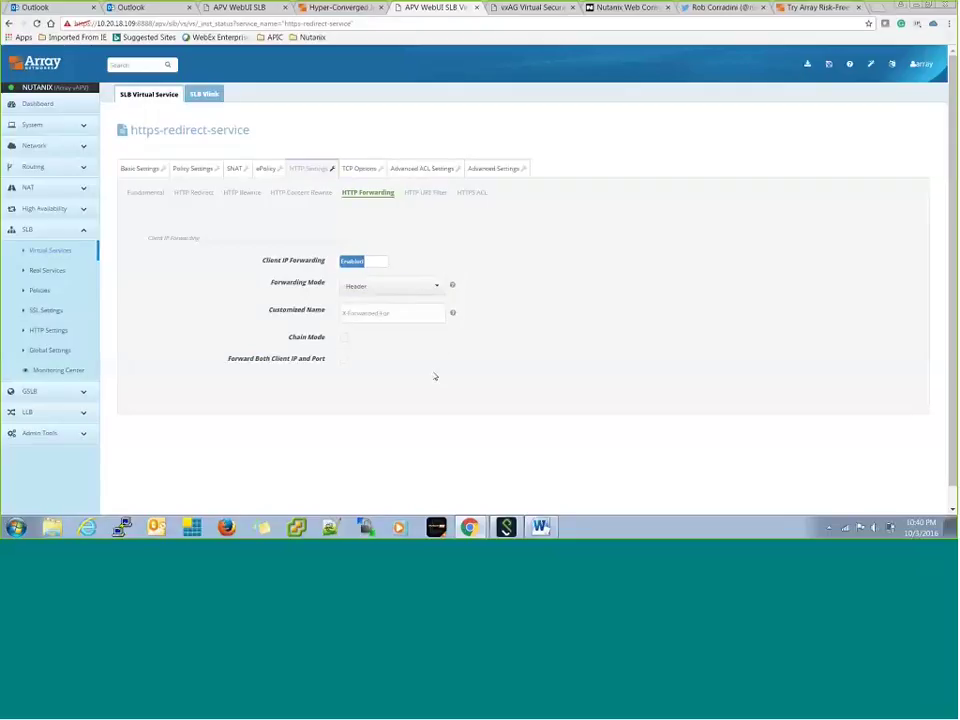
pyautogui.click(432, 287)
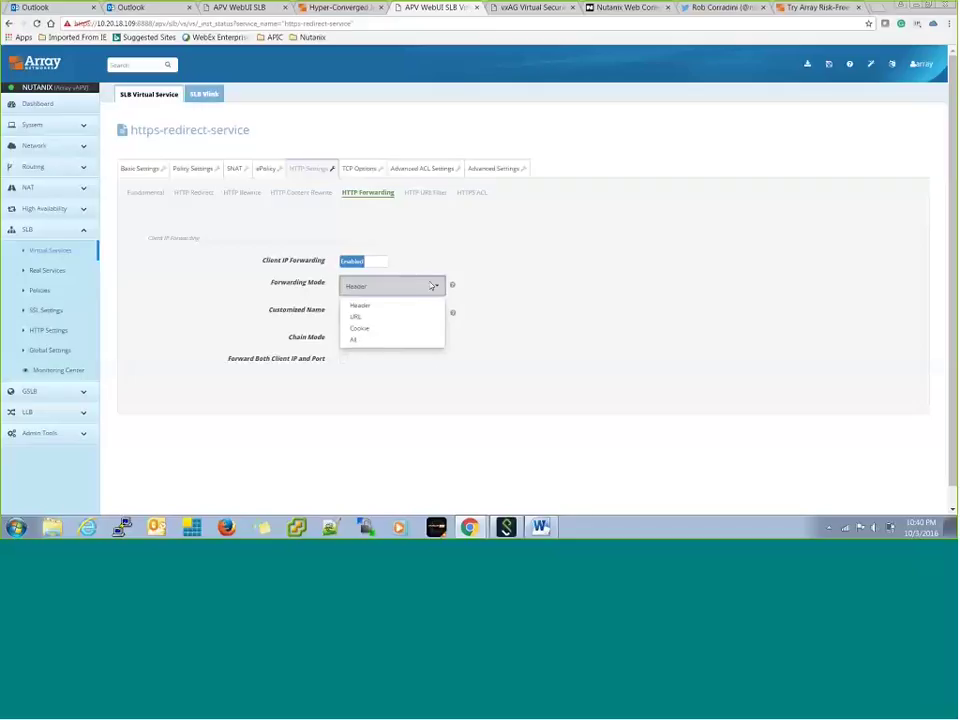
pyautogui.click(442, 358)
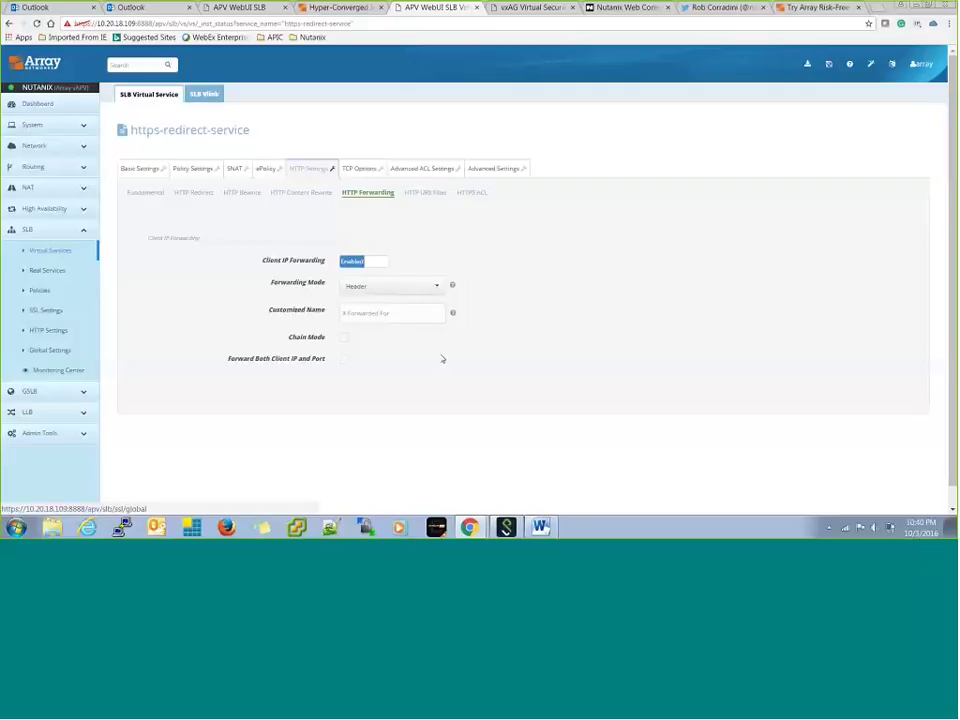
# In the SLB SSL settings, inspect the ex-1 real host's advanced options and its list of SSL cipher suites.
pyautogui.click(59, 315)
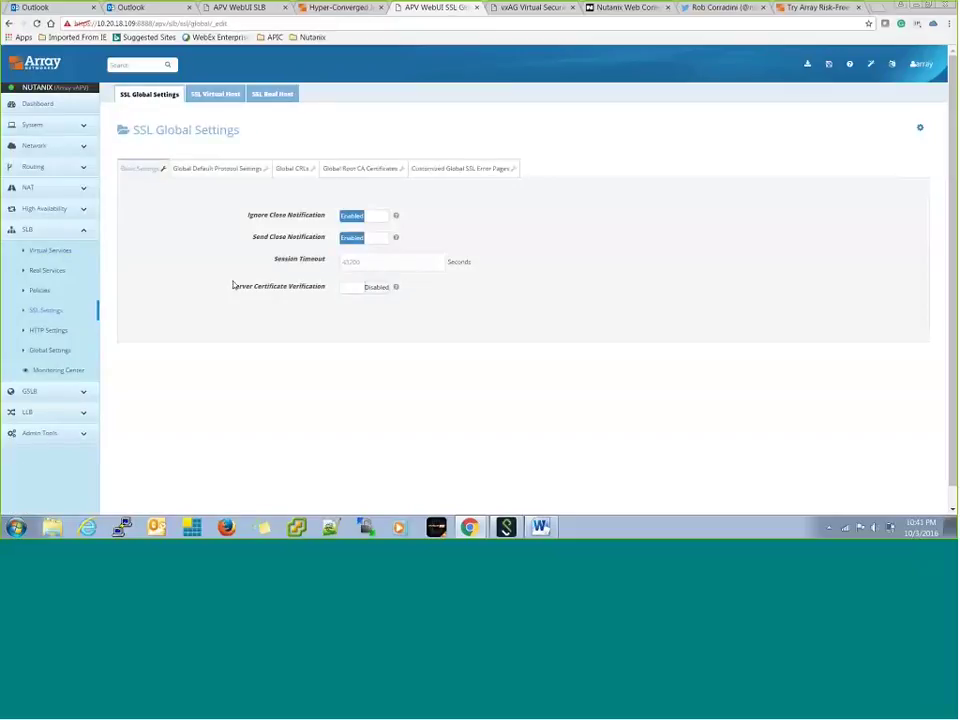
pyautogui.click(264, 94)
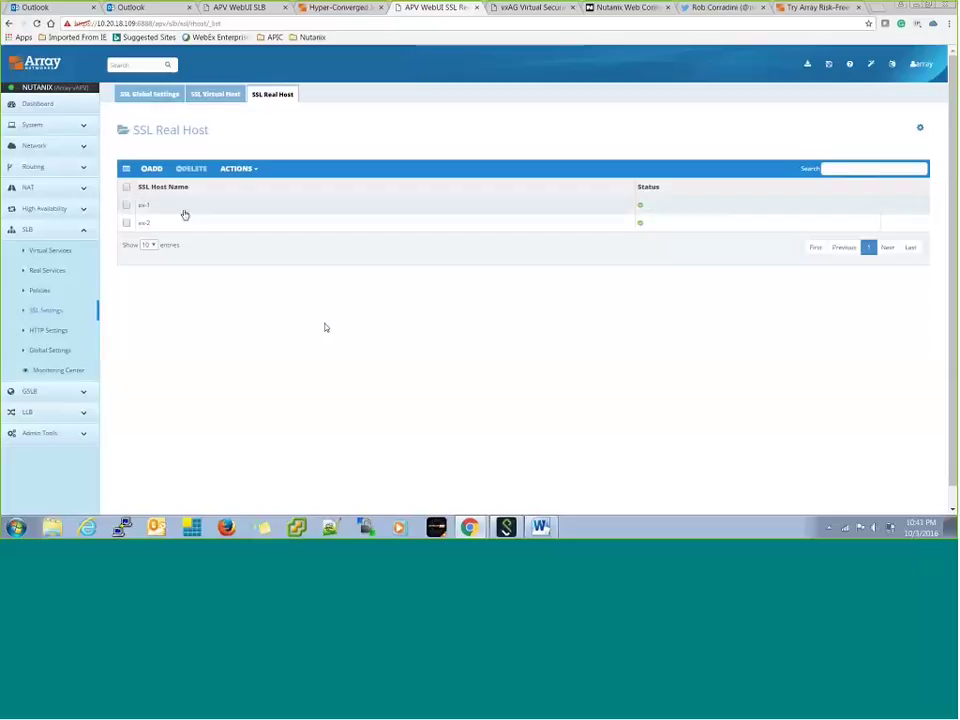
pyautogui.click(145, 206)
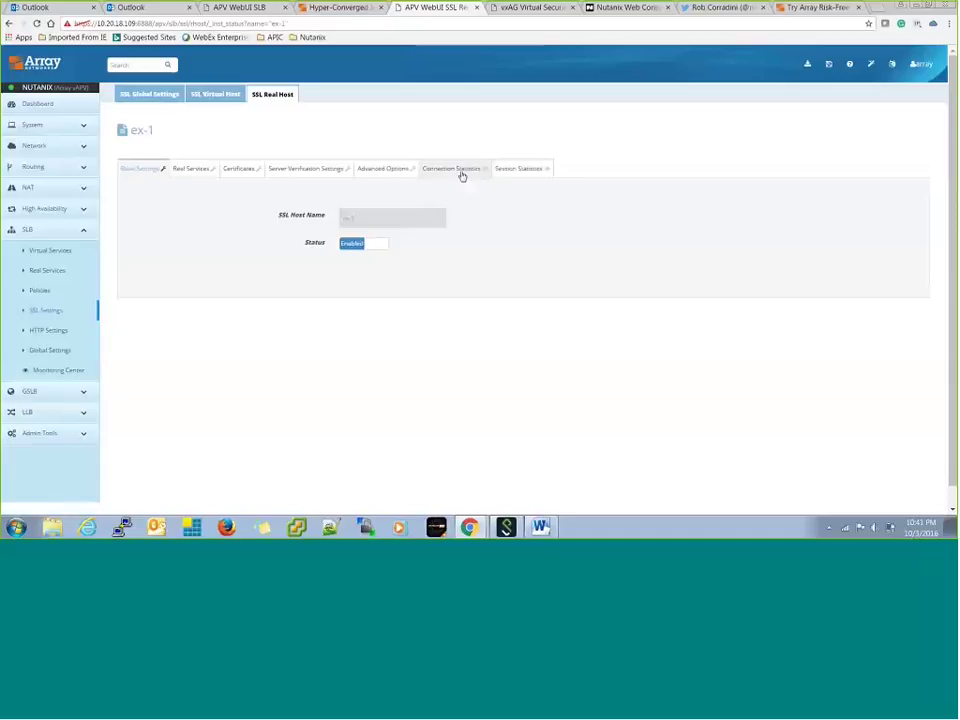
pyautogui.click(380, 167)
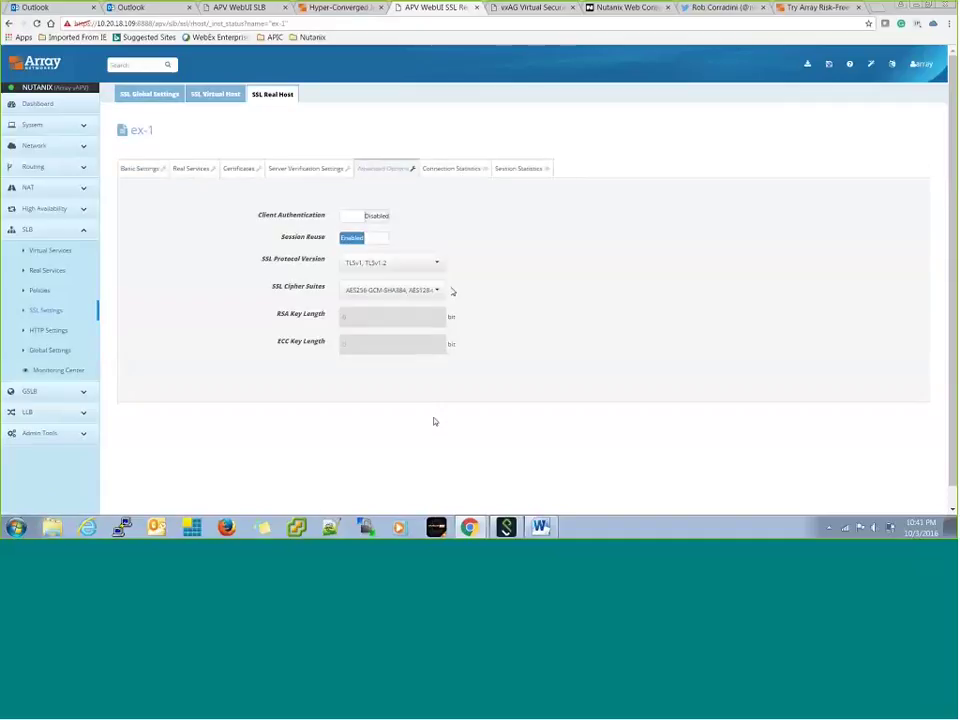
pyautogui.click(438, 290)
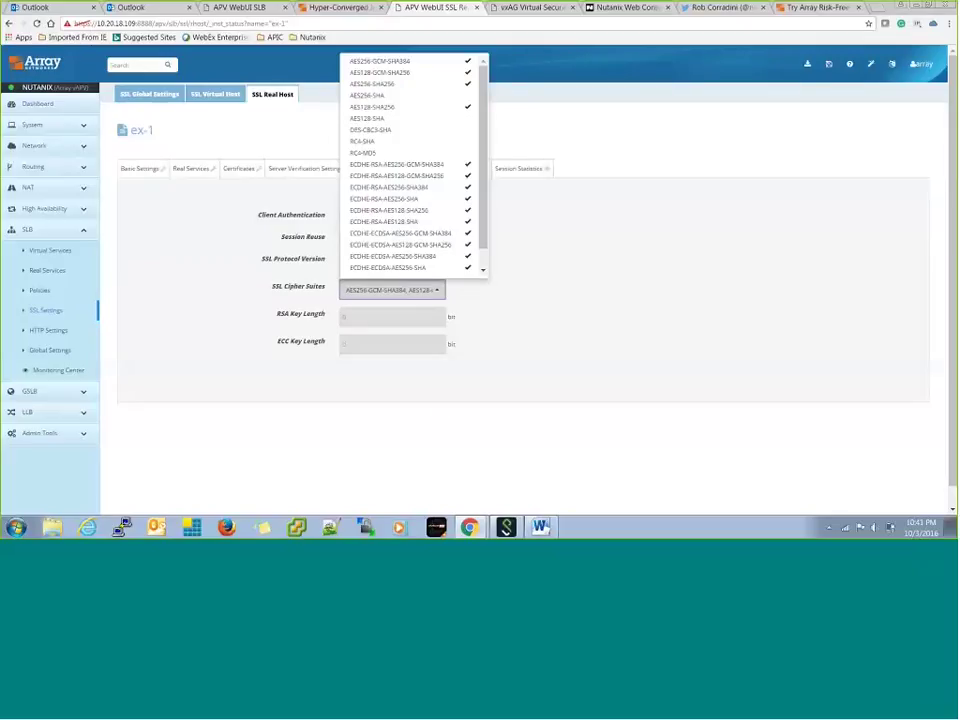
pyautogui.click(519, 338)
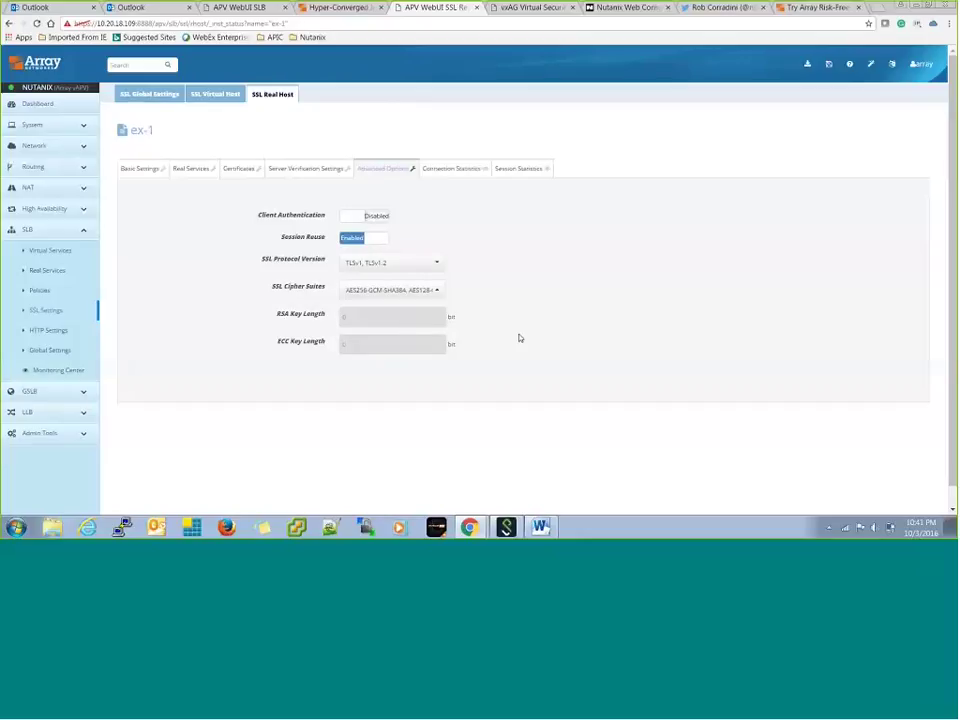
# Inspect the self-signed-cert SSL virtual host's SNI domain list and its certificates.
pyautogui.click(214, 100)
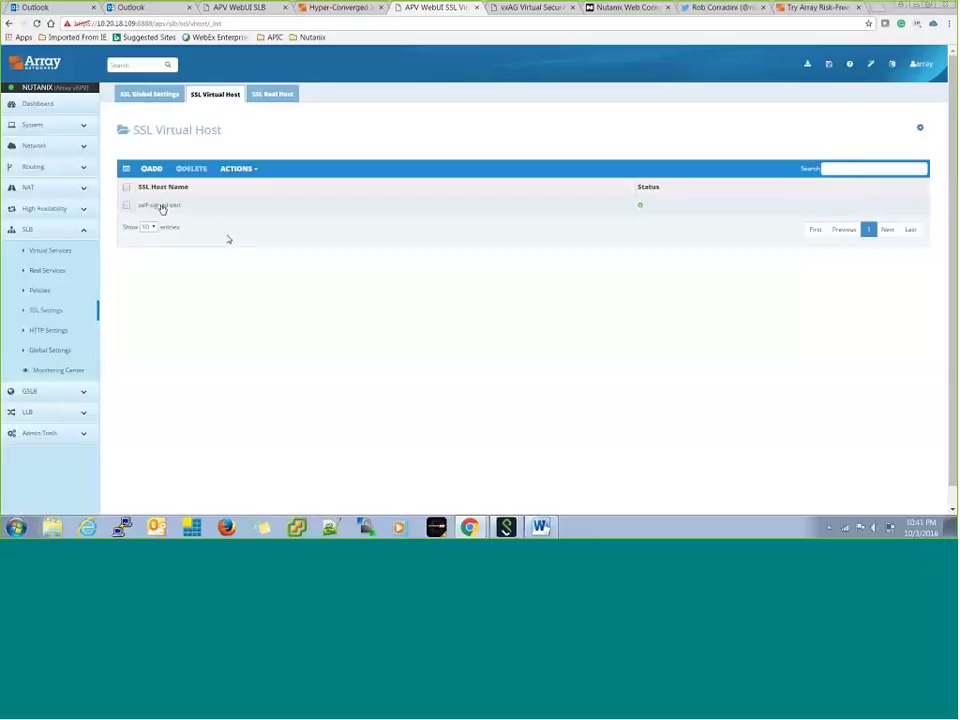
pyautogui.click(160, 206)
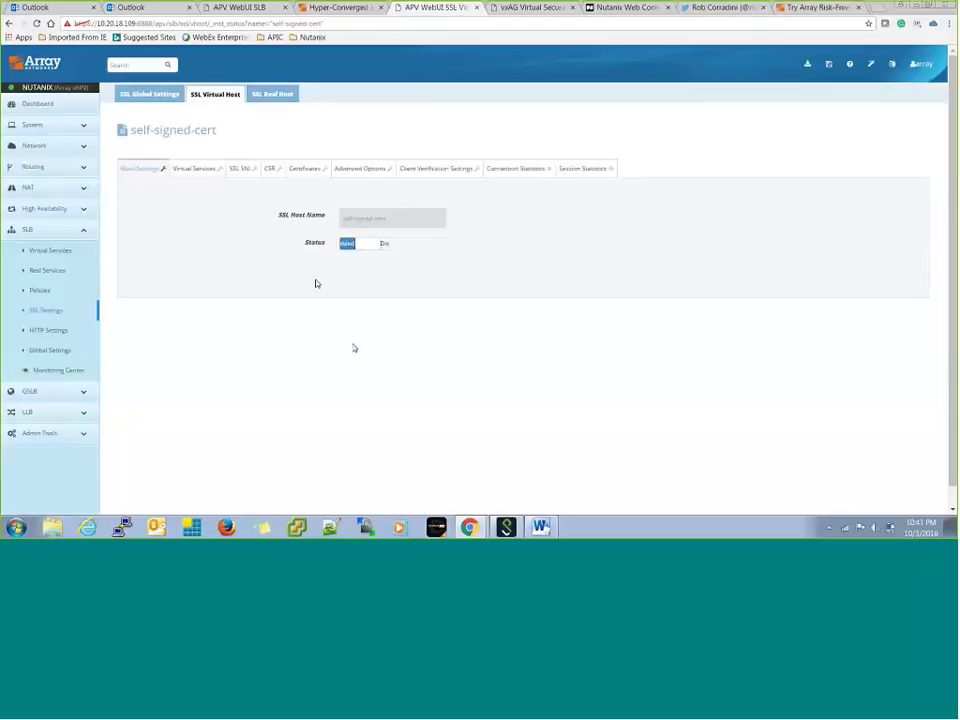
pyautogui.click(240, 169)
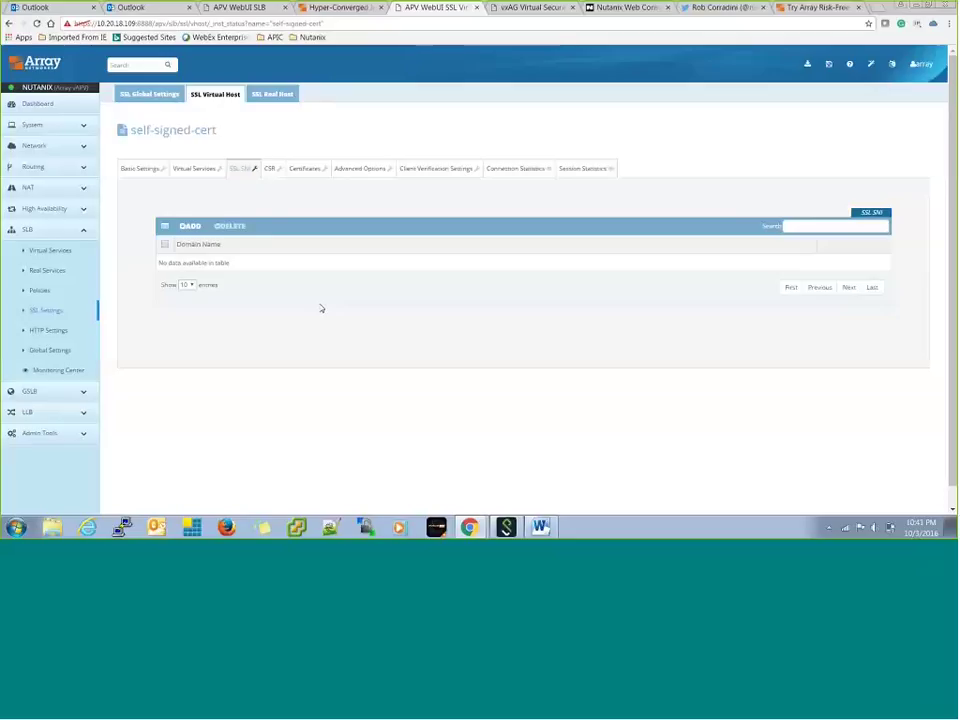
pyautogui.click(303, 170)
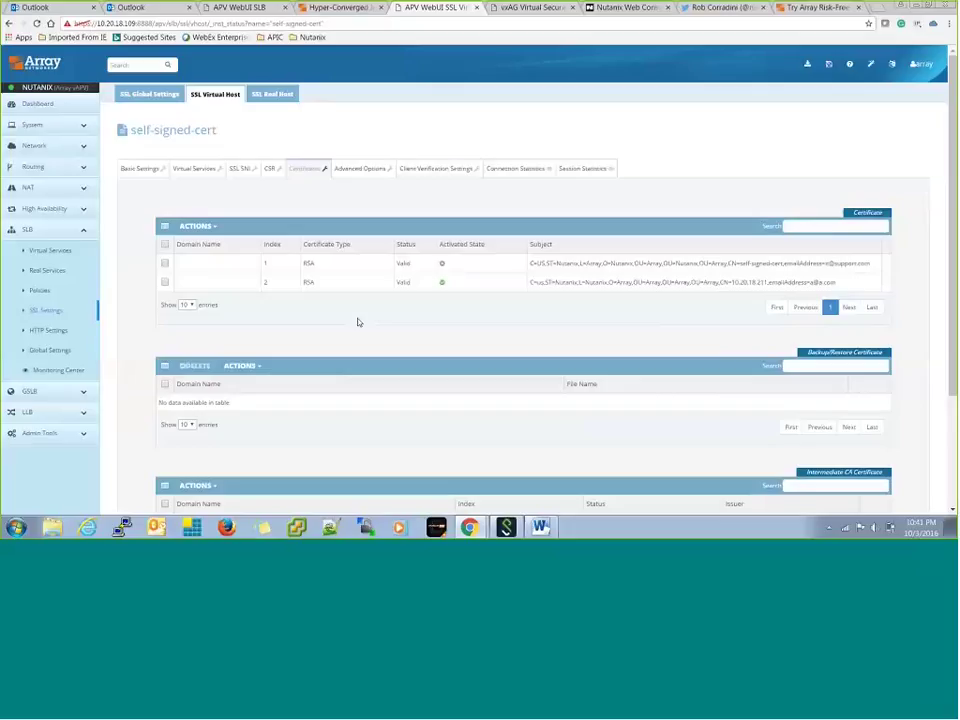
# Examine the advanced options of the self-signed-cert virtual host, including its available SSL protocol versions.
pyautogui.click(380, 168)
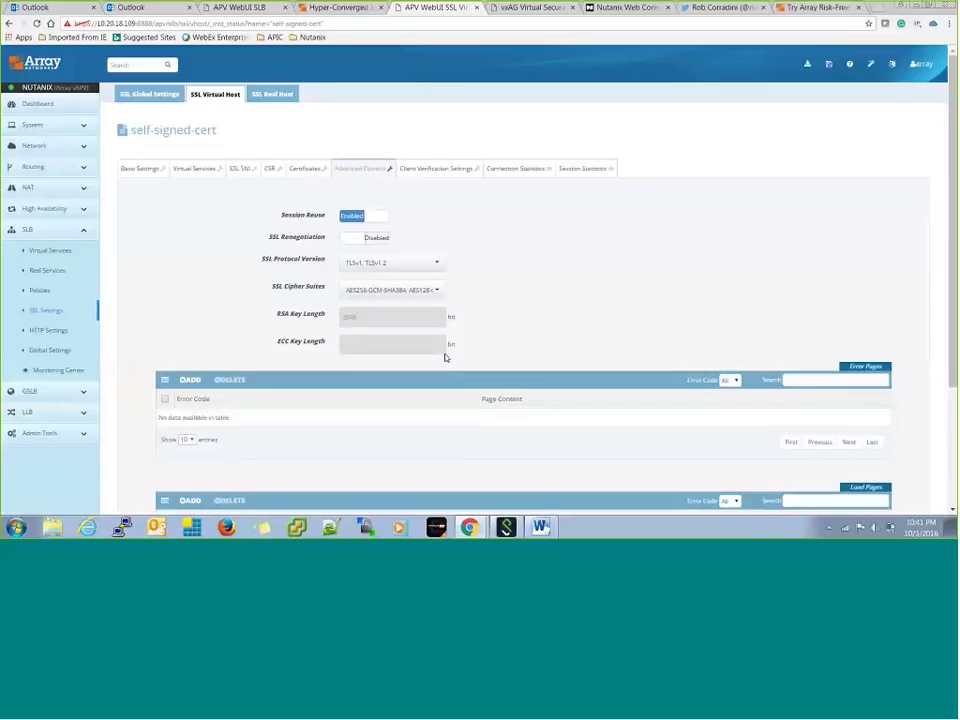
pyautogui.click(424, 272)
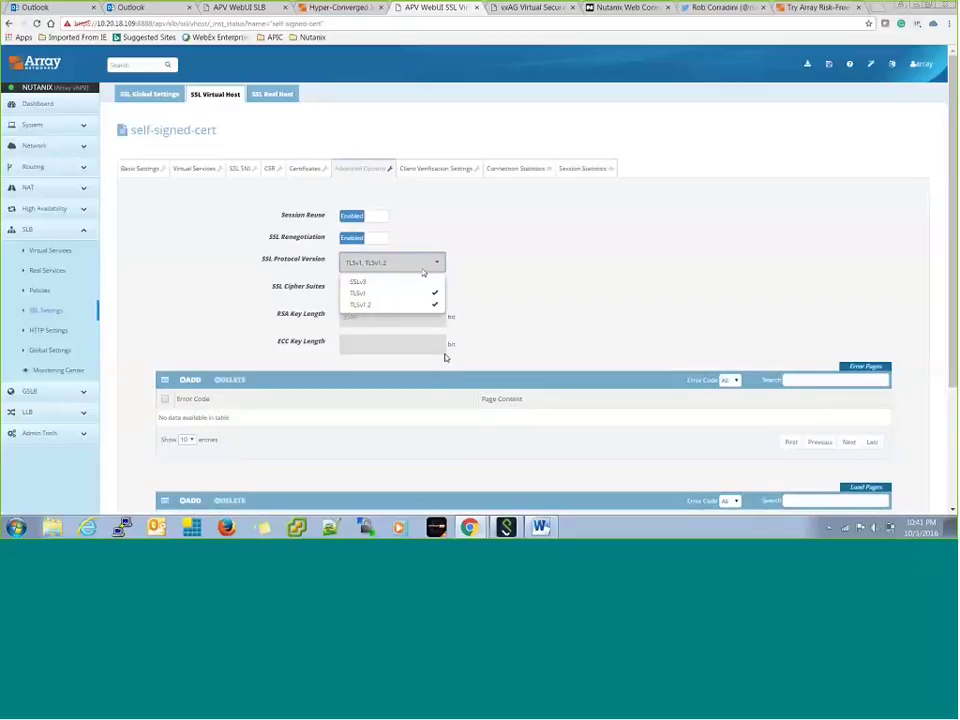
pyautogui.click(547, 314)
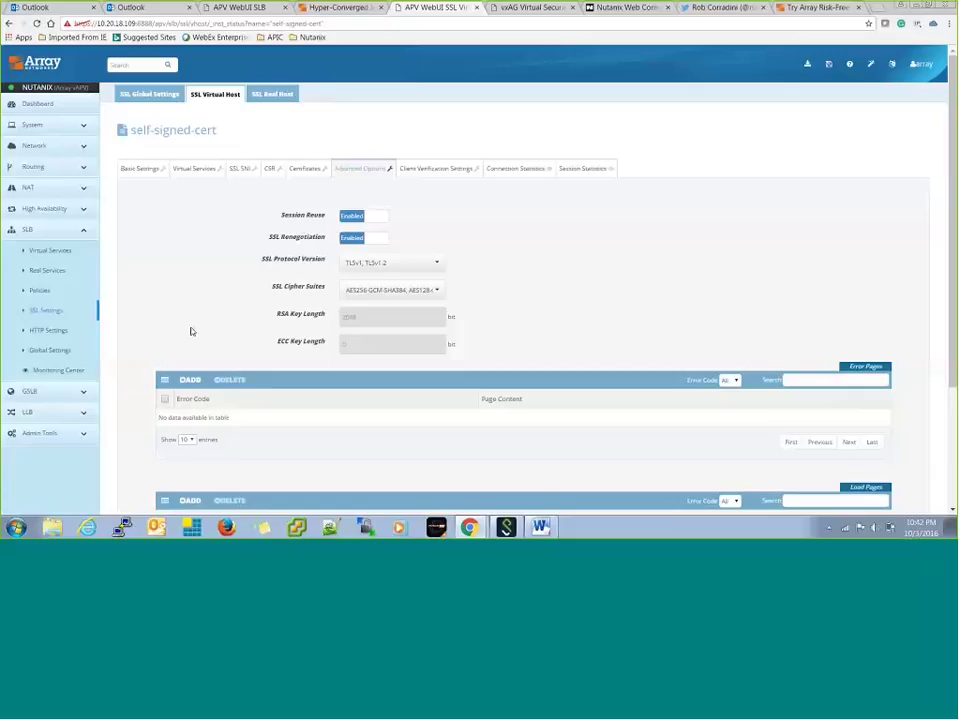
# Review the SLB global HTTP settings and the basic cache settings.
pyautogui.click(56, 333)
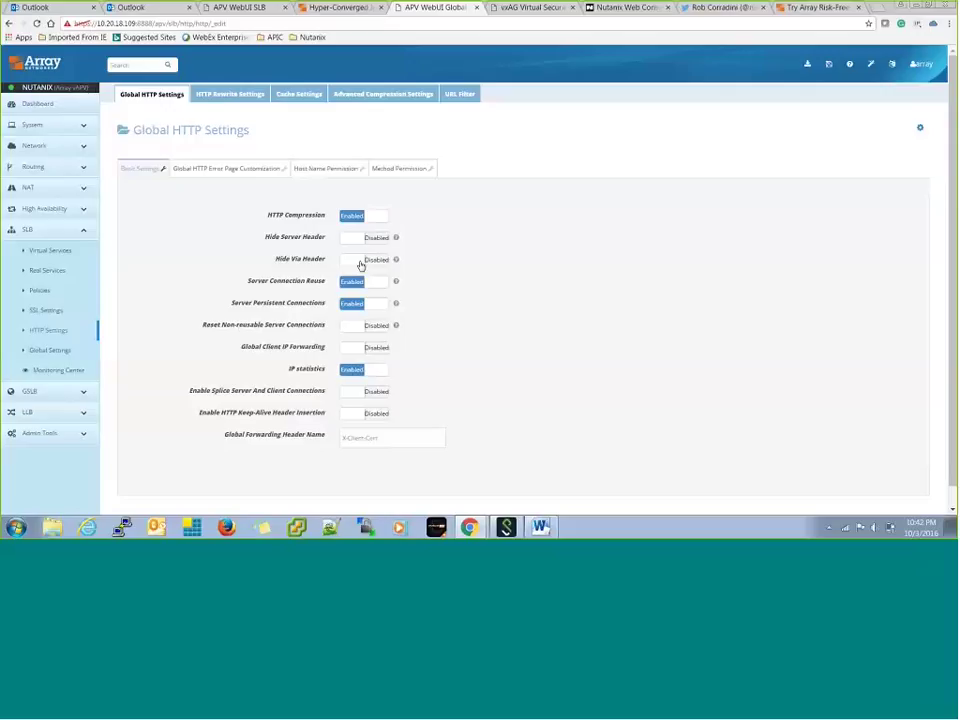
pyautogui.click(299, 94)
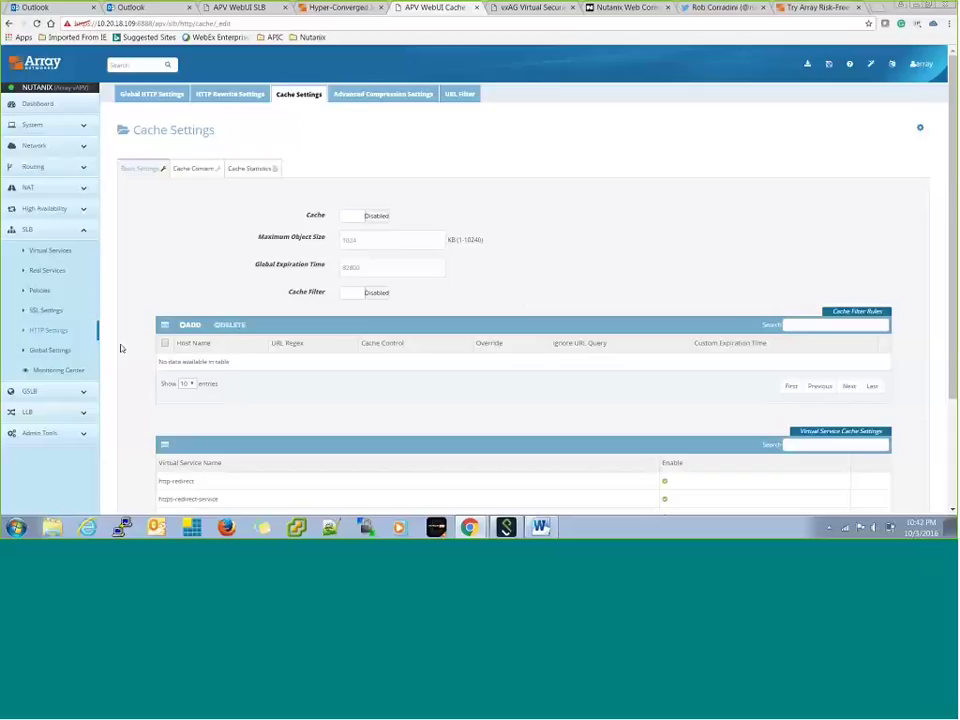
pyautogui.click(48, 330)
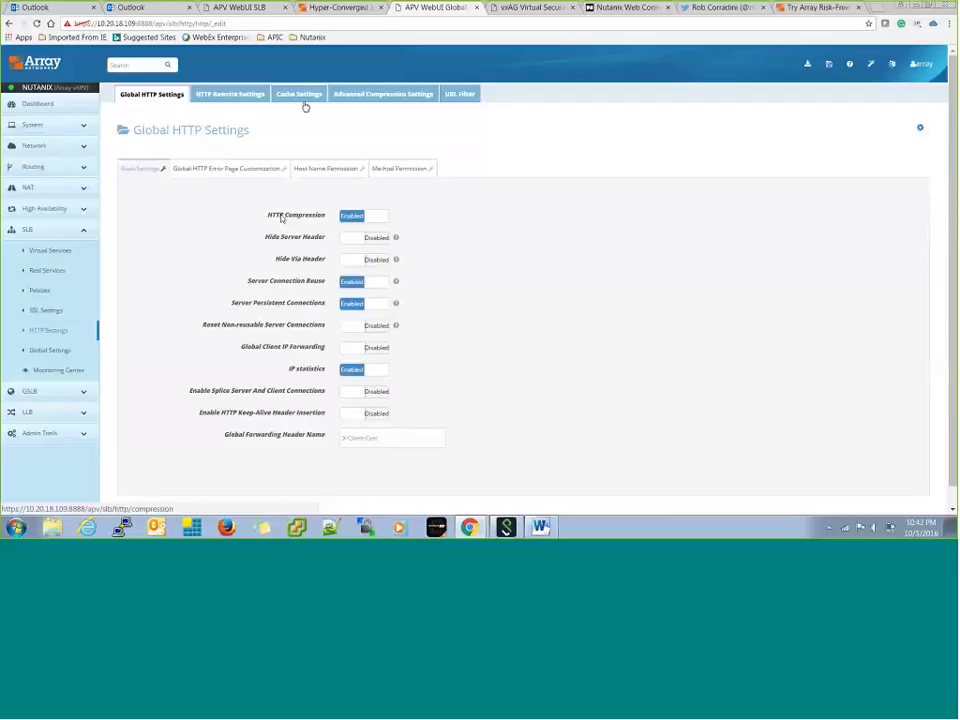
# Examine the global compression statistics in the advanced HTTP compression settings, including throughput, content and compression ratio.
pyautogui.click(374, 95)
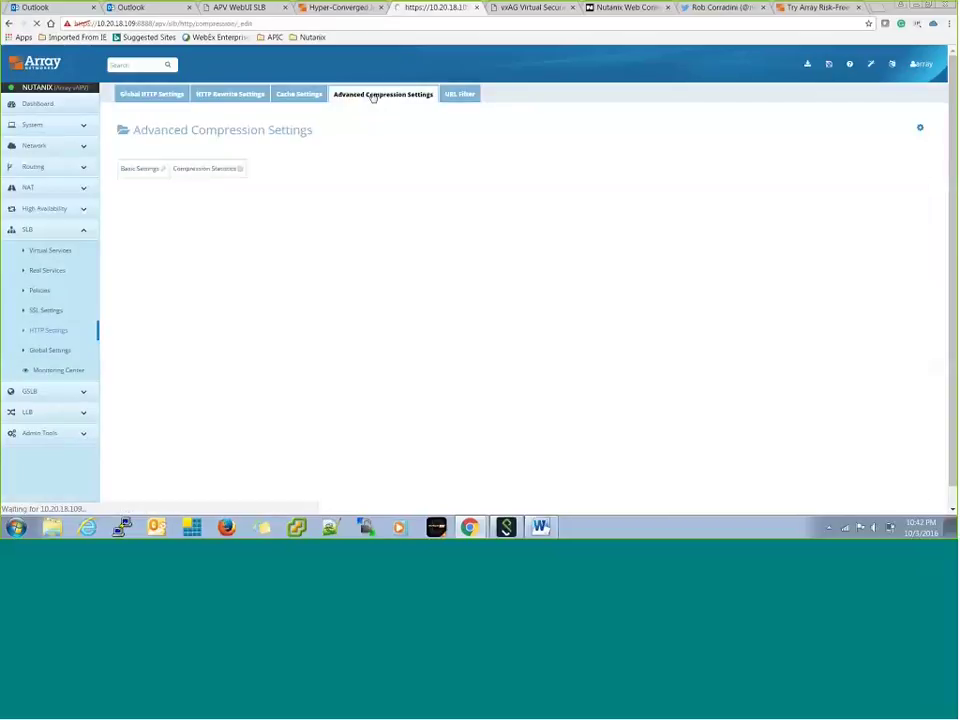
pyautogui.click(208, 169)
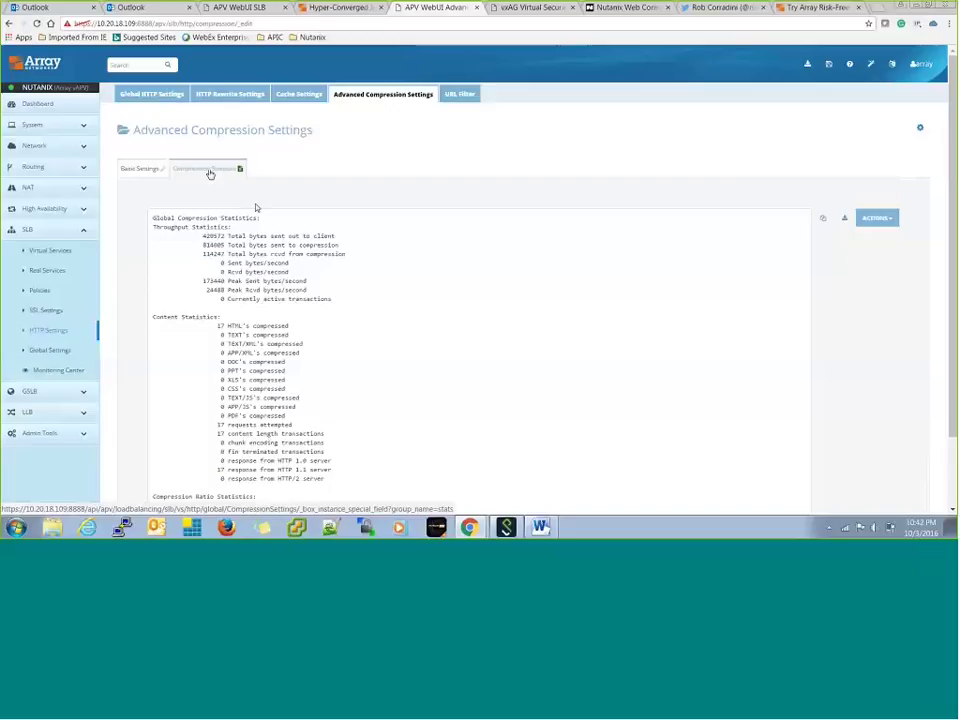
pyautogui.scroll(-1, 392, 400)
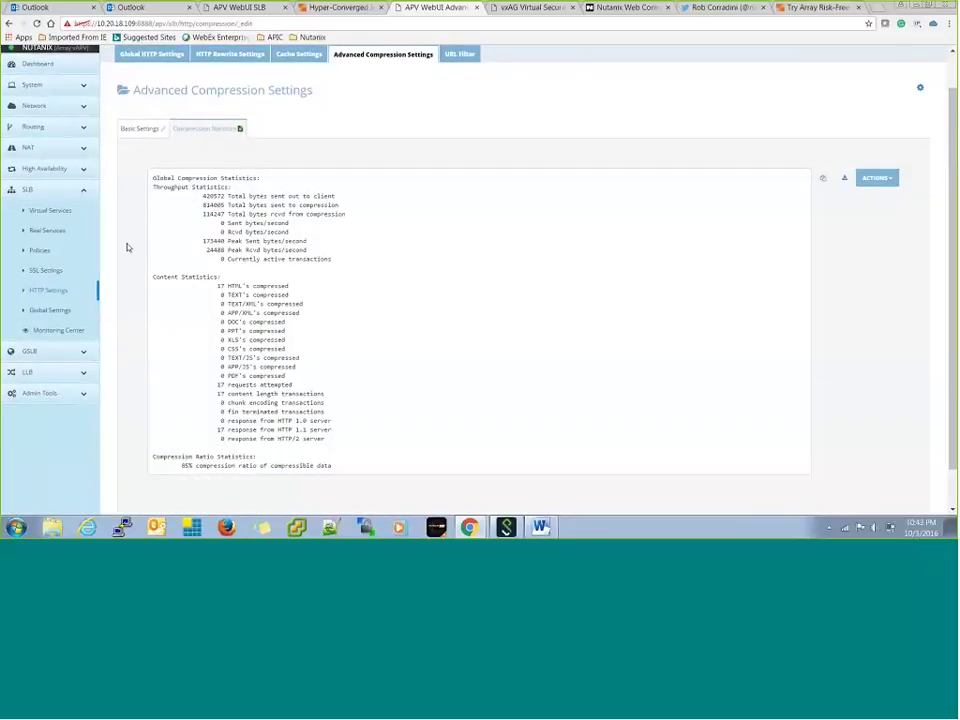
# From the system dashboard, examine the SSL, compression, cache and Exchange real service graphs.
pyautogui.click(38, 64)
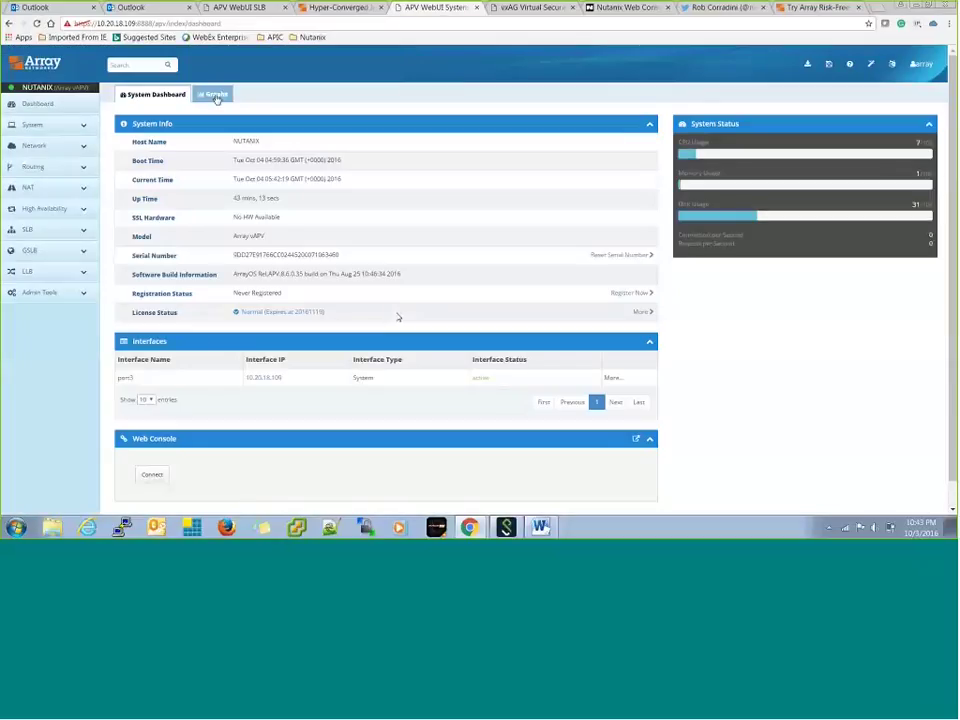
pyautogui.click(216, 96)
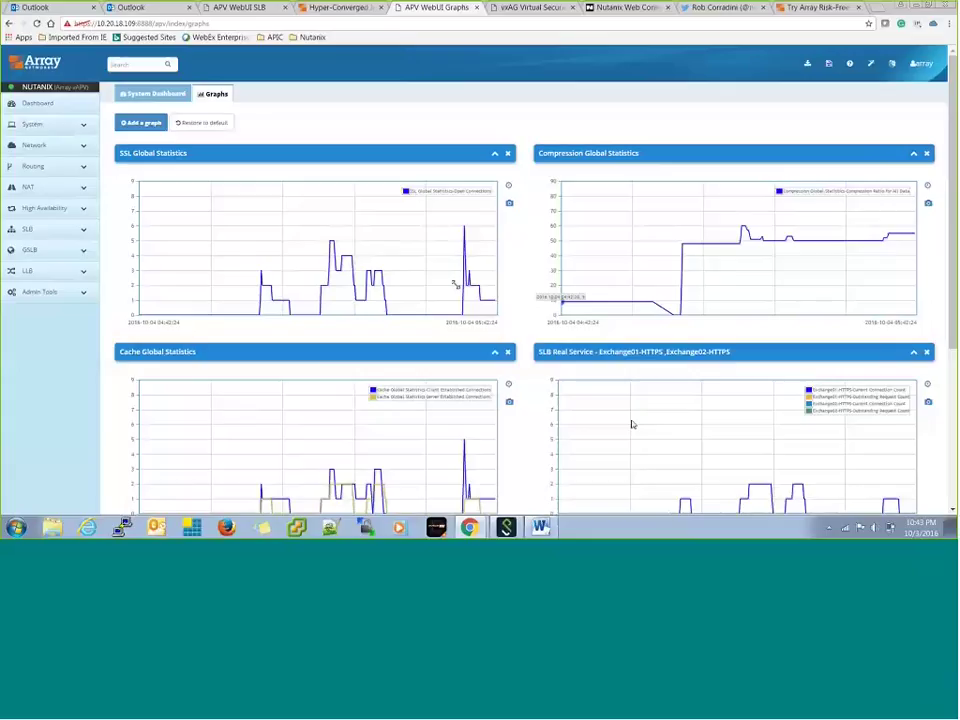
pyautogui.scroll(-1, 631, 424)
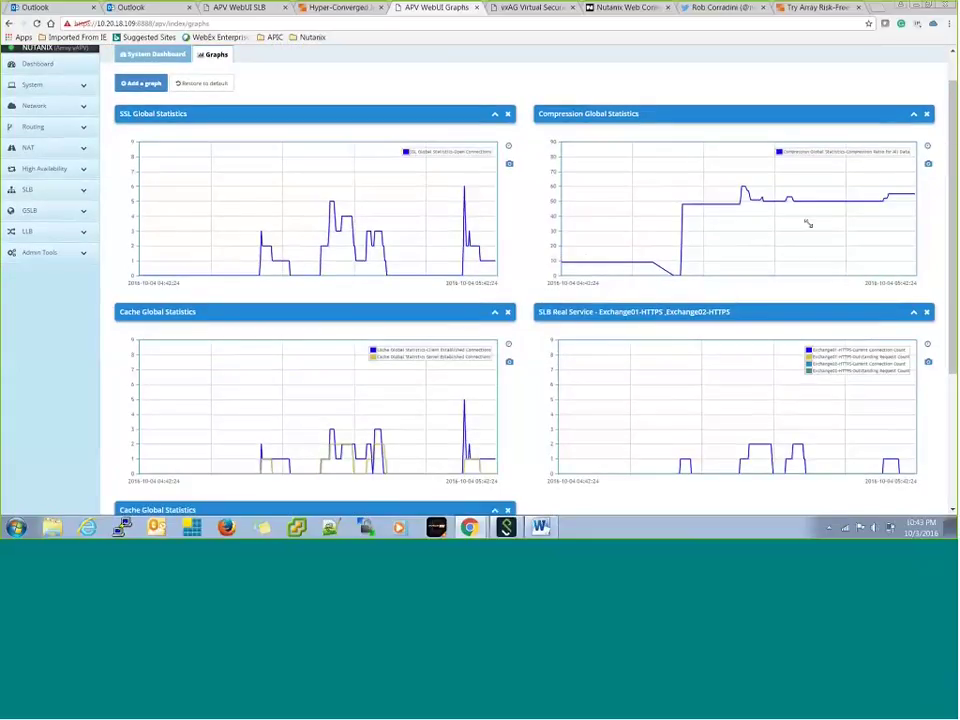
pyautogui.scroll(-1, 808, 224)
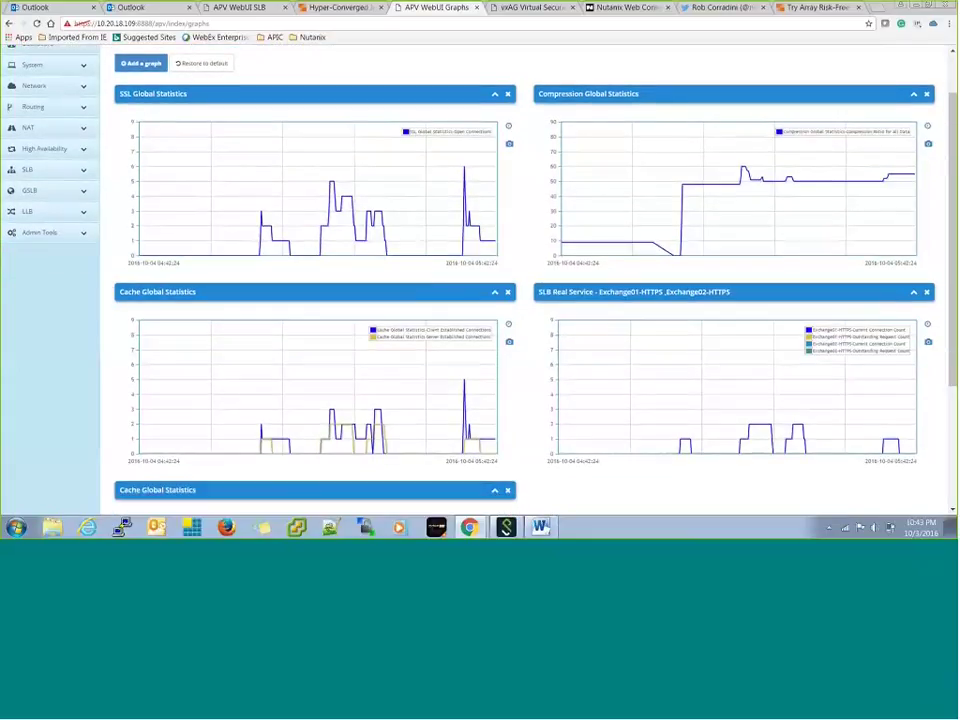
pyautogui.scroll(-3, 808, 224)
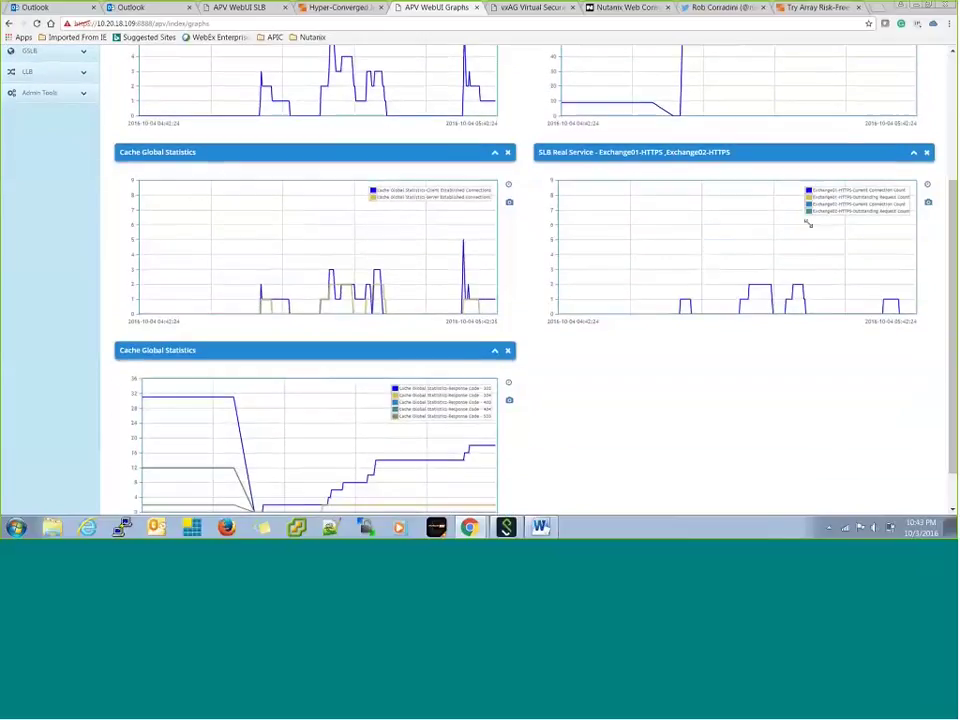
pyautogui.scroll(-1, 808, 224)
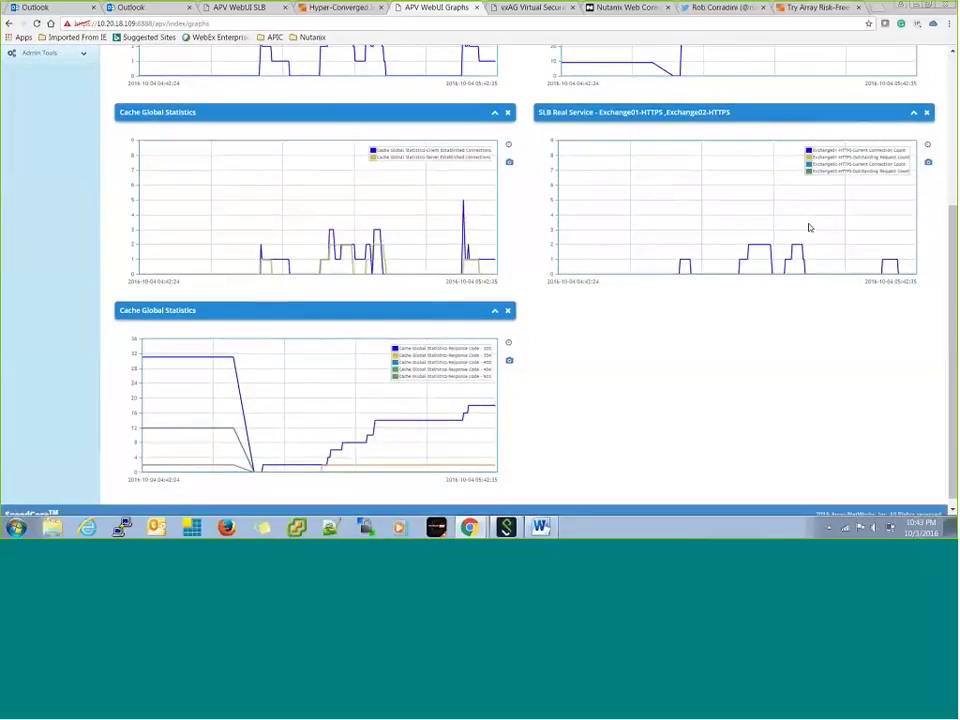
pyautogui.scroll(1, 378, 437)
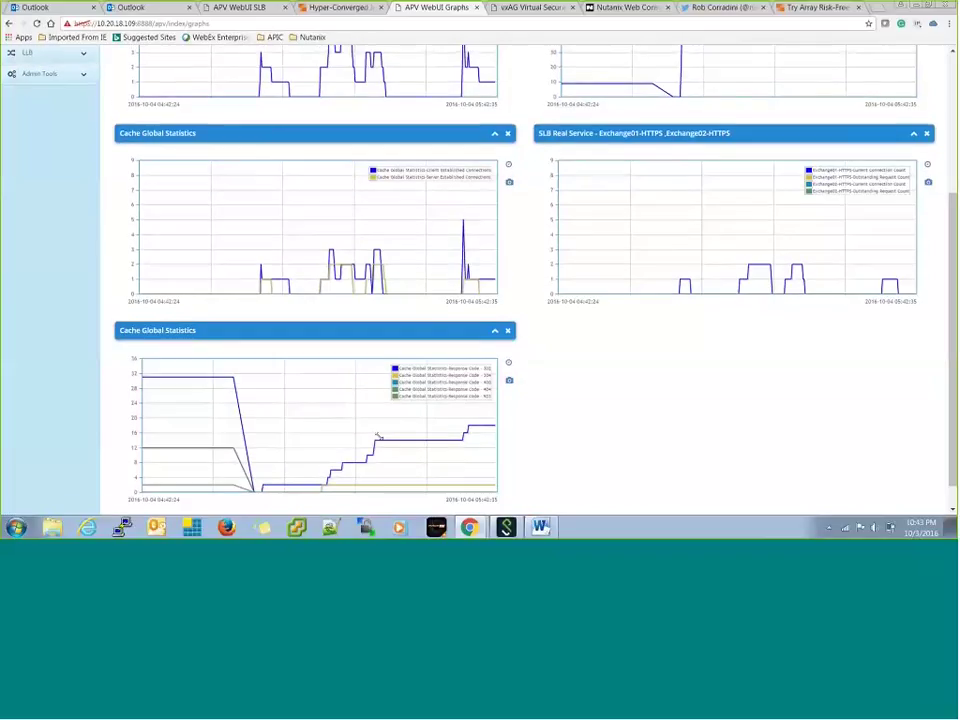
pyautogui.scroll(5, 378, 437)
pyautogui.scroll(-5, 378, 437)
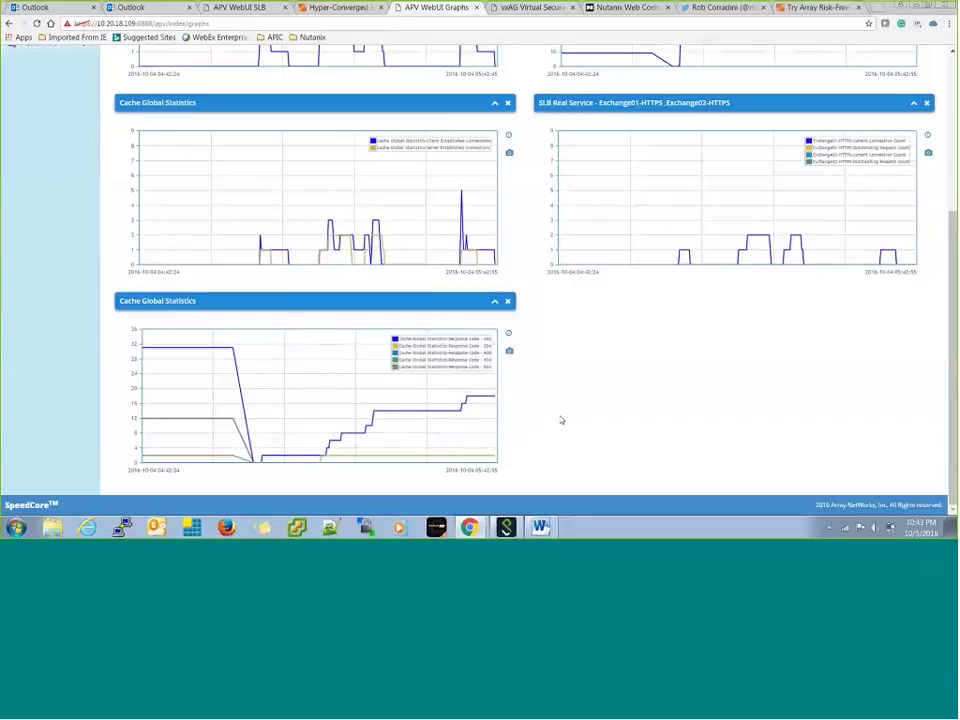
pyautogui.scroll(5, 561, 420)
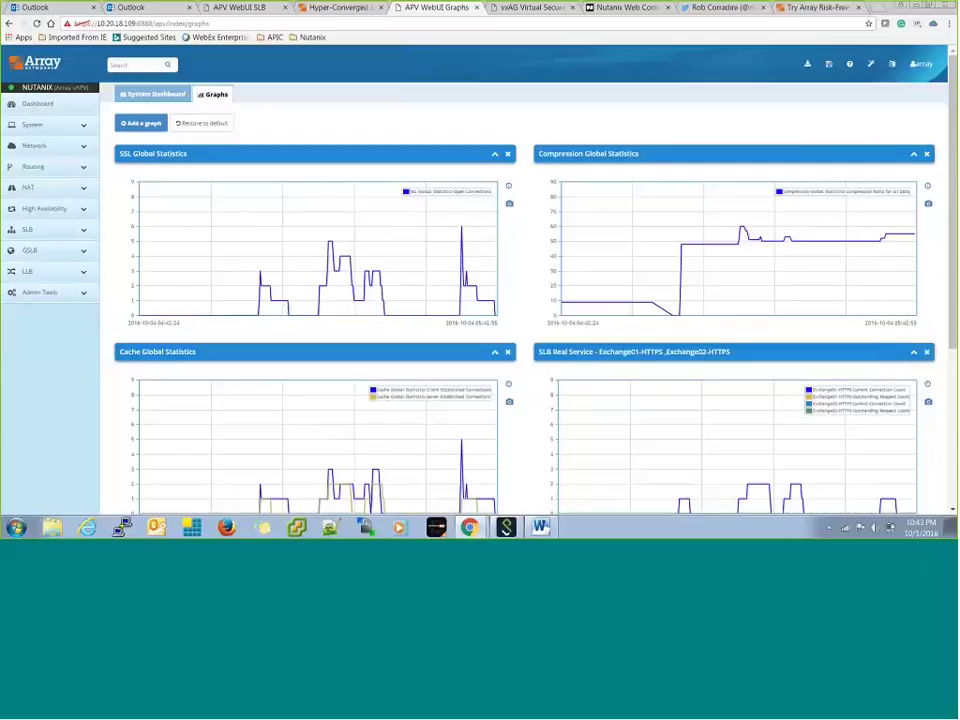
# Open the system log buffer and locate the AN_SQUID_LOG entries for the Outlook web access requests.
pyautogui.click(80, 293)
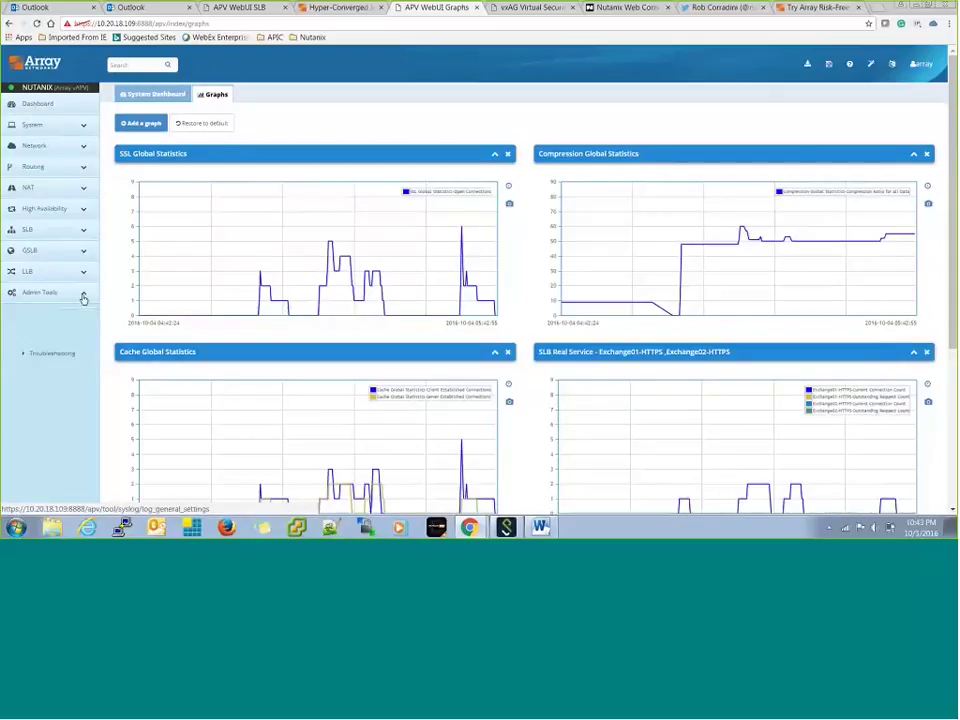
pyautogui.click(56, 316)
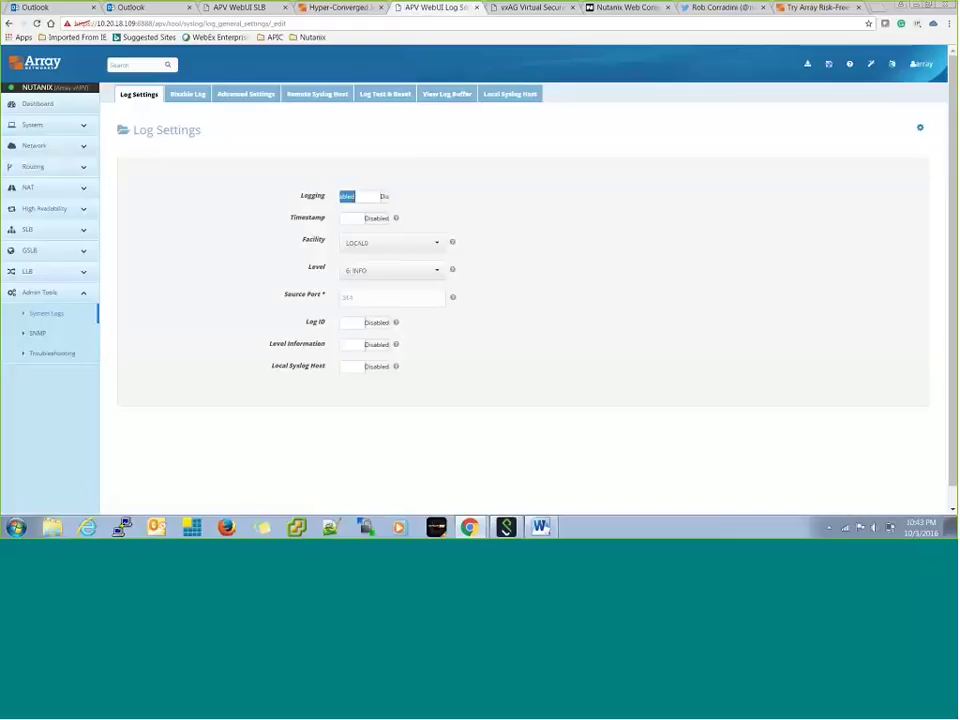
pyautogui.click(441, 97)
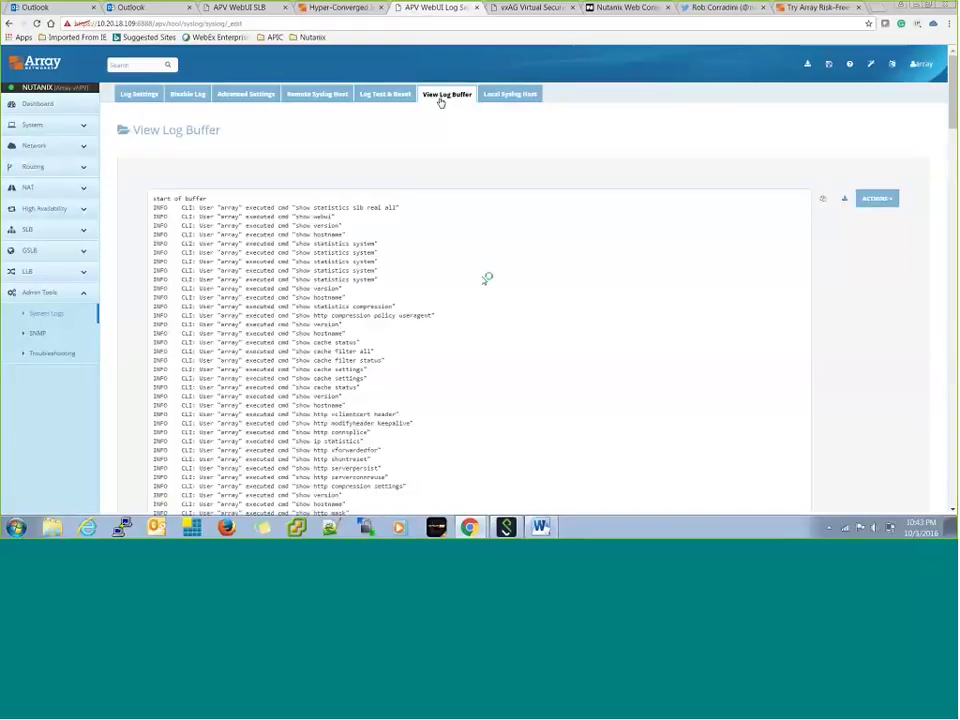
pyautogui.scroll(-10, 479, 290)
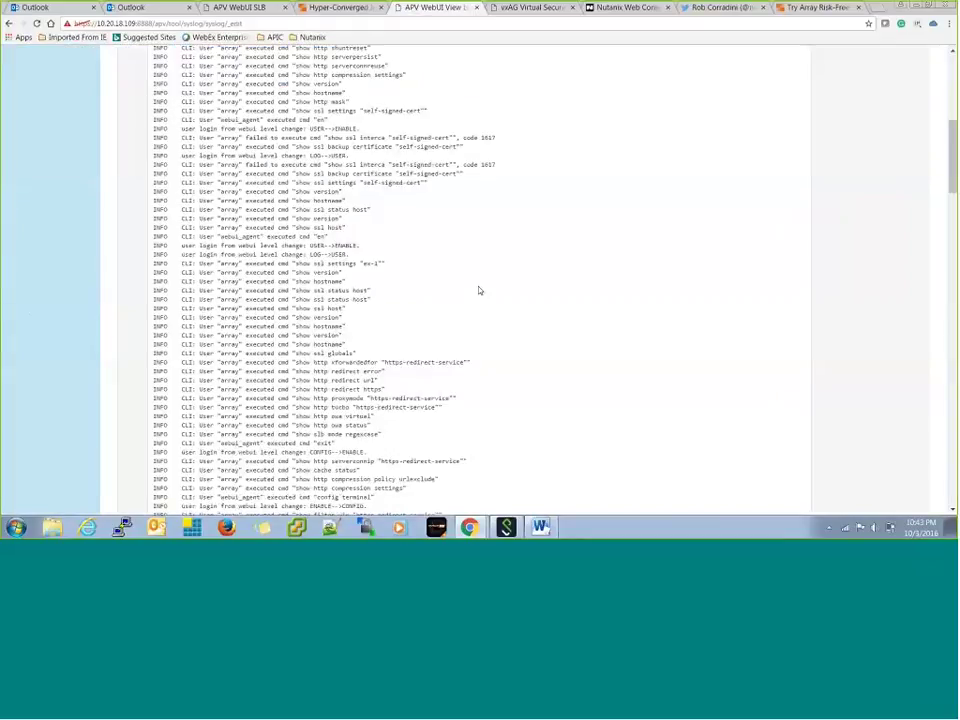
pyautogui.scroll(-10, 479, 290)
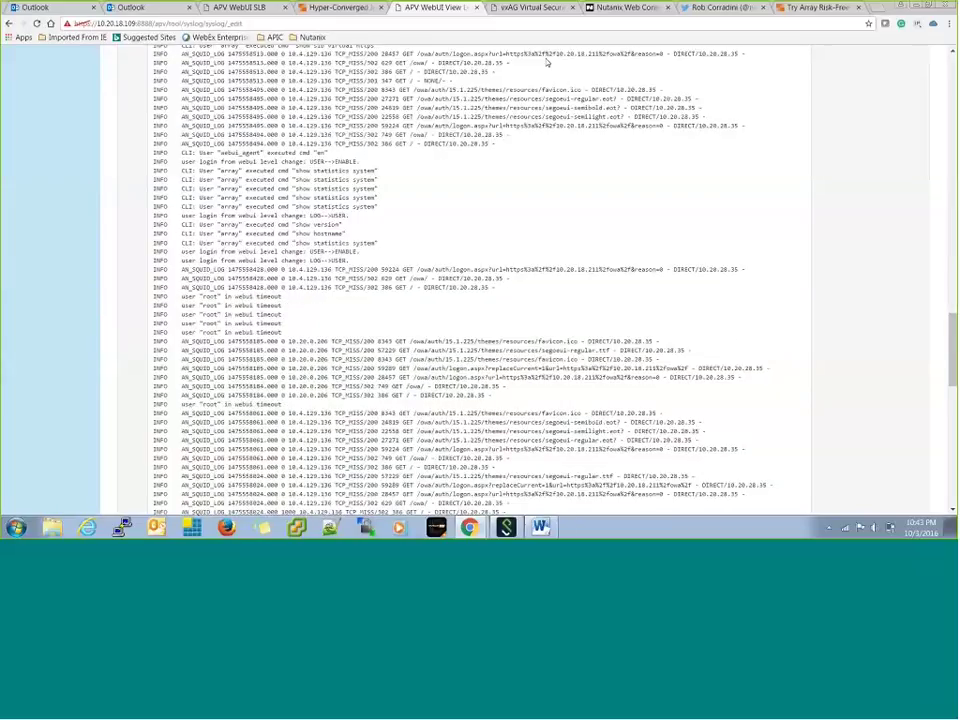
pyautogui.moveTo(492, 144); pyautogui.dragTo(148, 104)
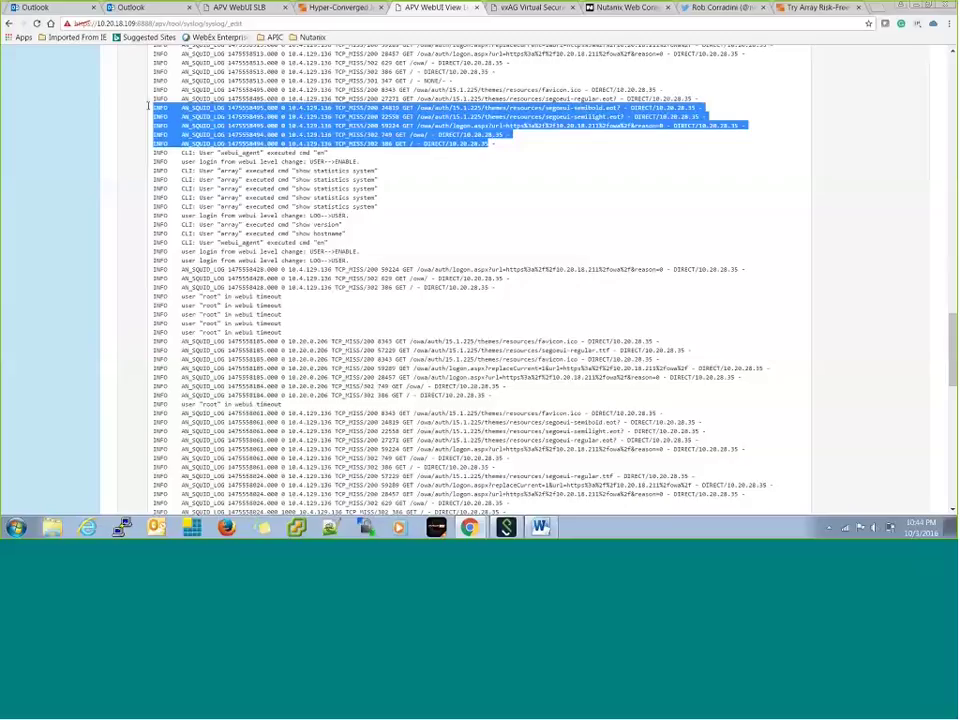
pyautogui.click(482, 199)
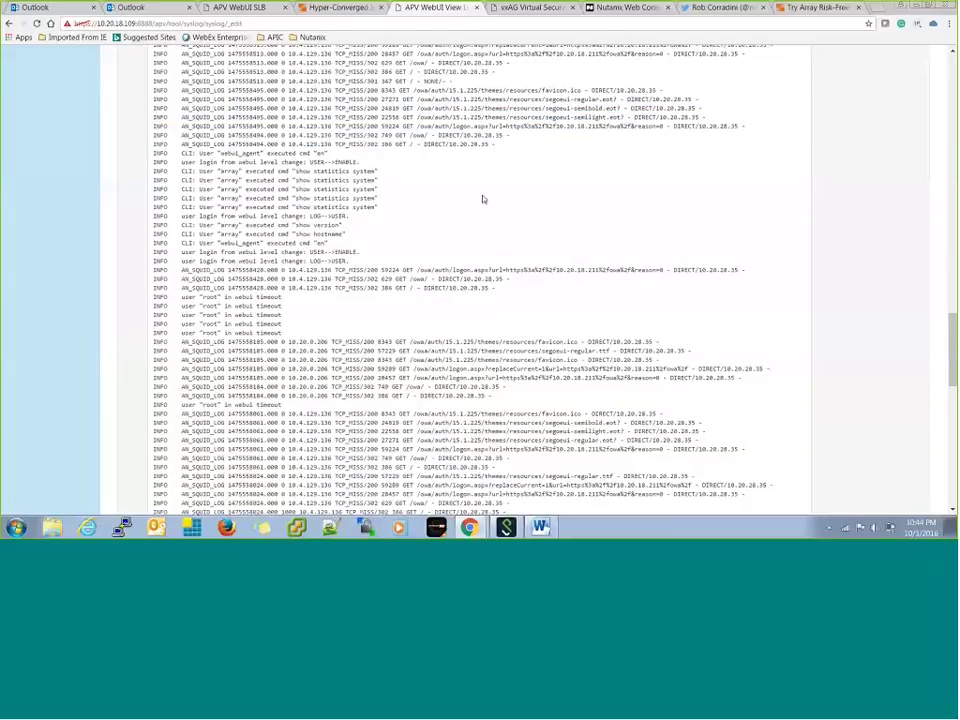
# Review the remaining entries up to the start of the log buffer, and inspect the advanced HTTP logging configuration.
pyautogui.scroll(3, 482, 197)
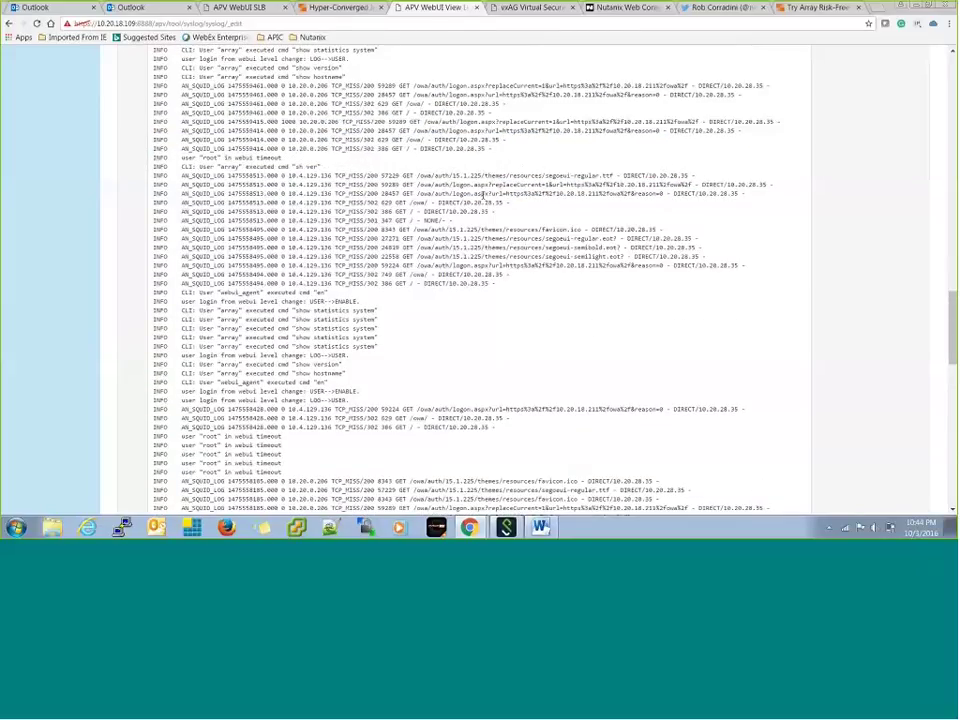
pyautogui.scroll(1, 484, 196)
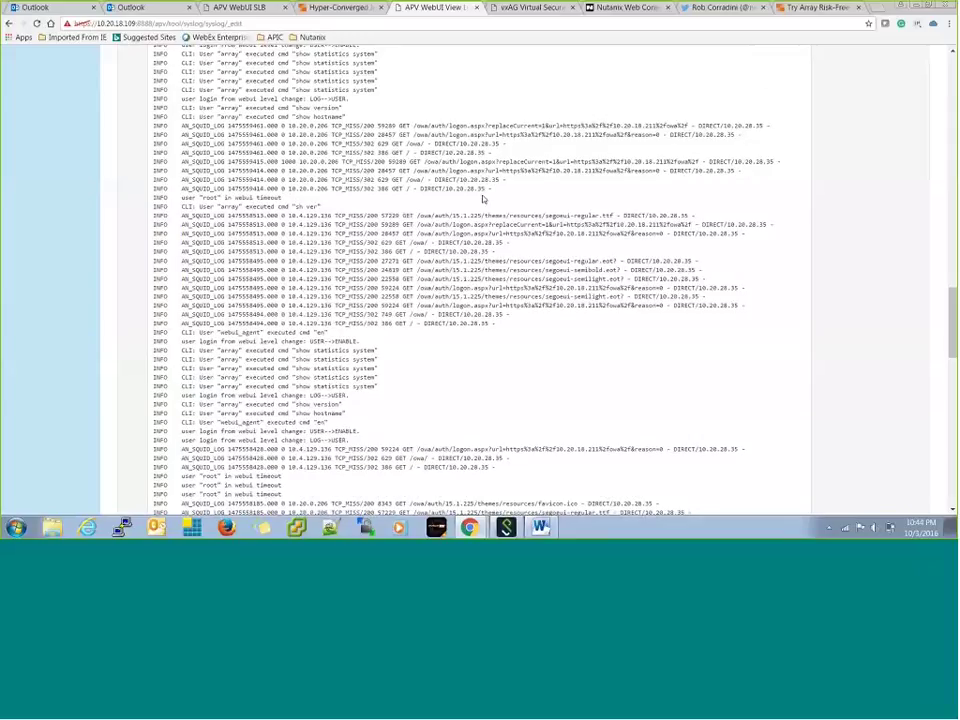
pyautogui.scroll(1, 482, 199)
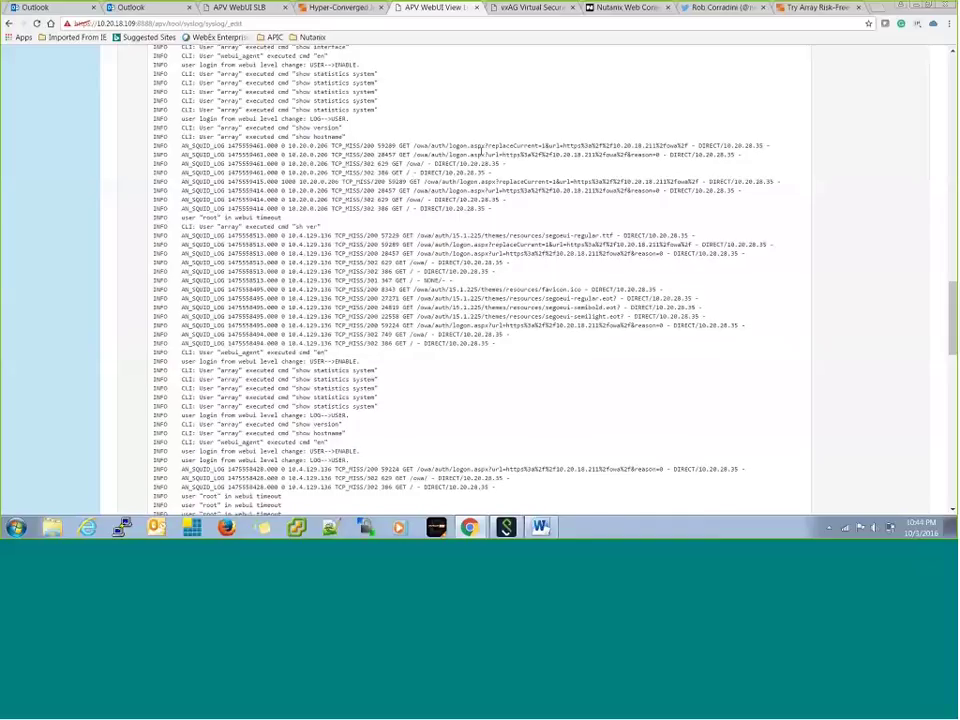
pyautogui.scroll(4, 480, 152)
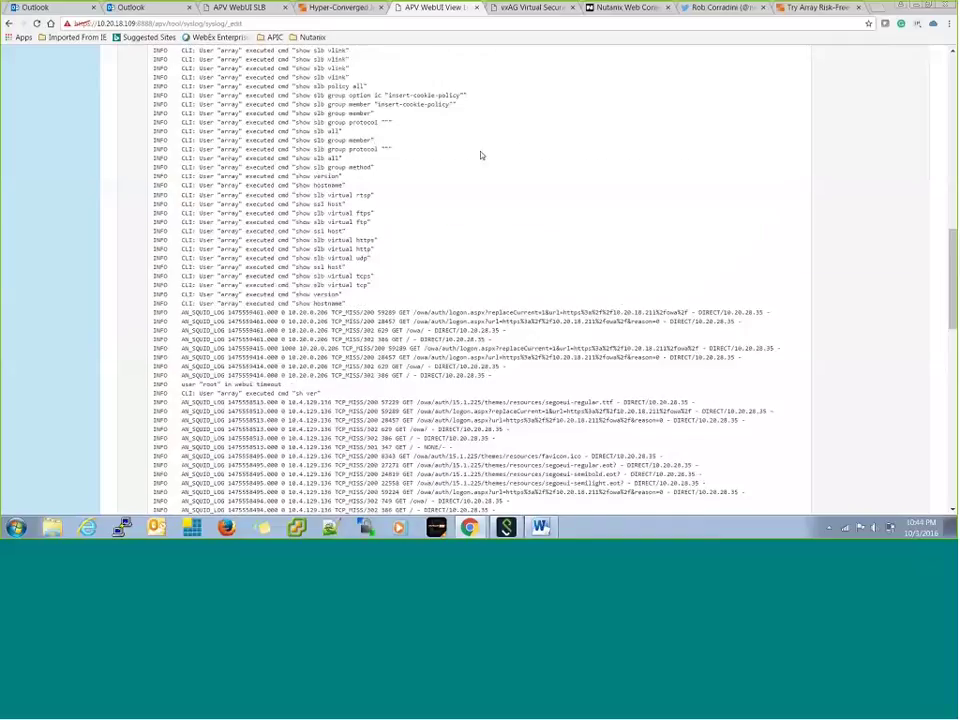
pyautogui.scroll(10, 480, 155)
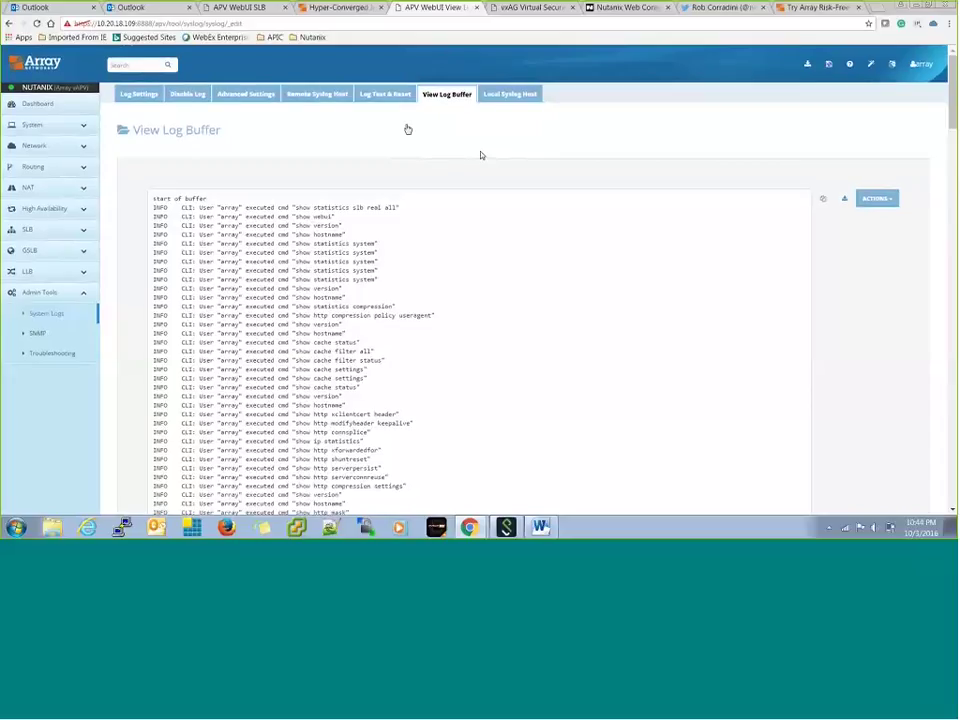
pyautogui.click(270, 96)
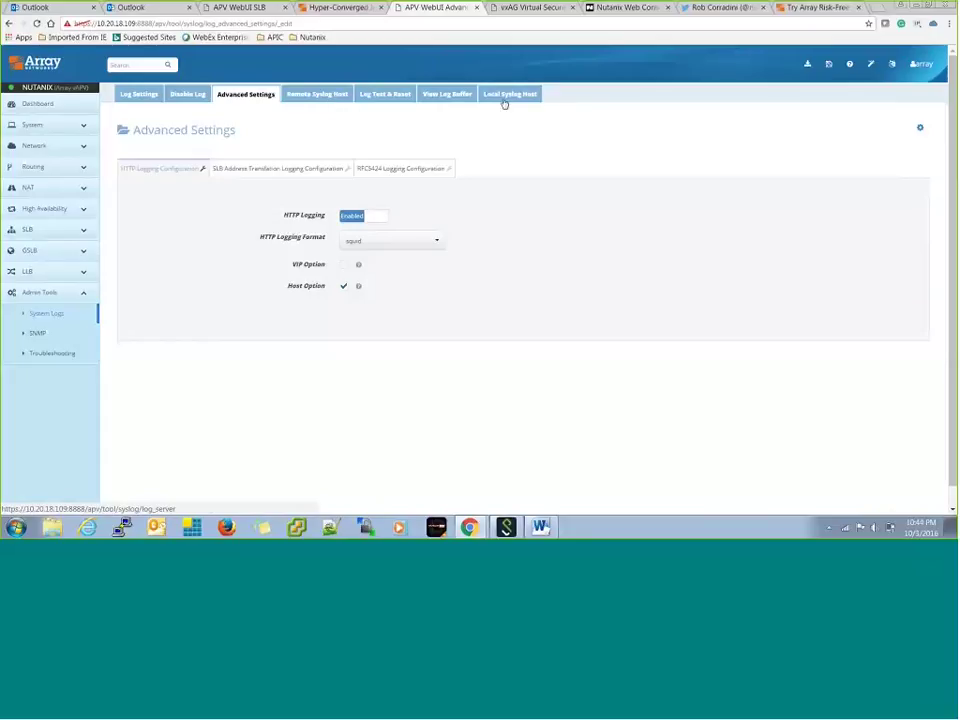
# Check the general log settings, and open https-redirect-service from the SLB virtual services list.
pyautogui.click(133, 95)
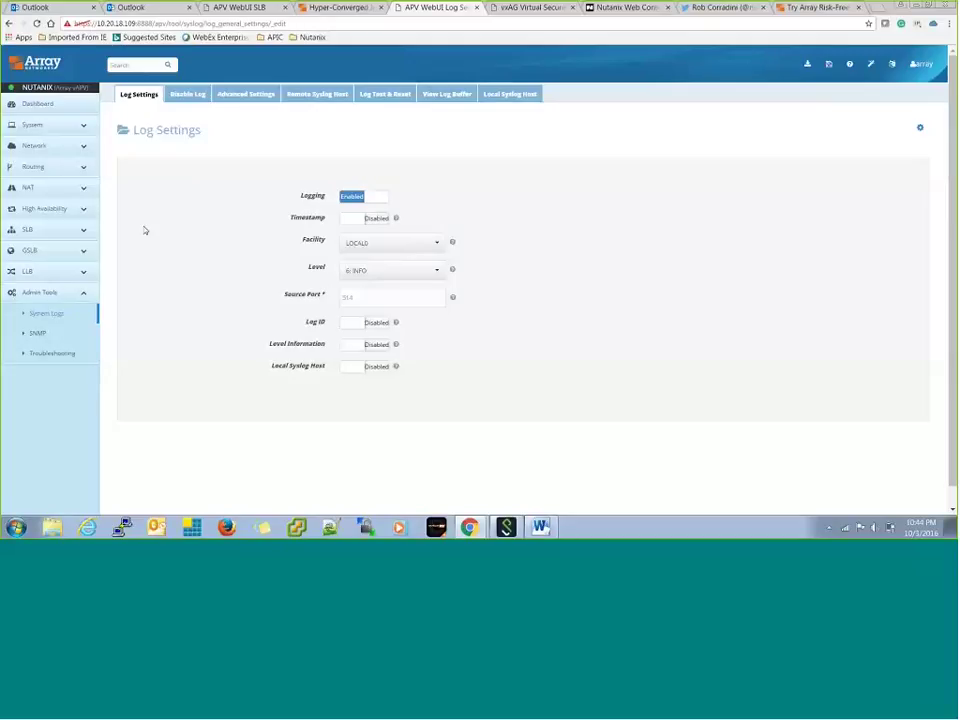
pyautogui.click(82, 235)
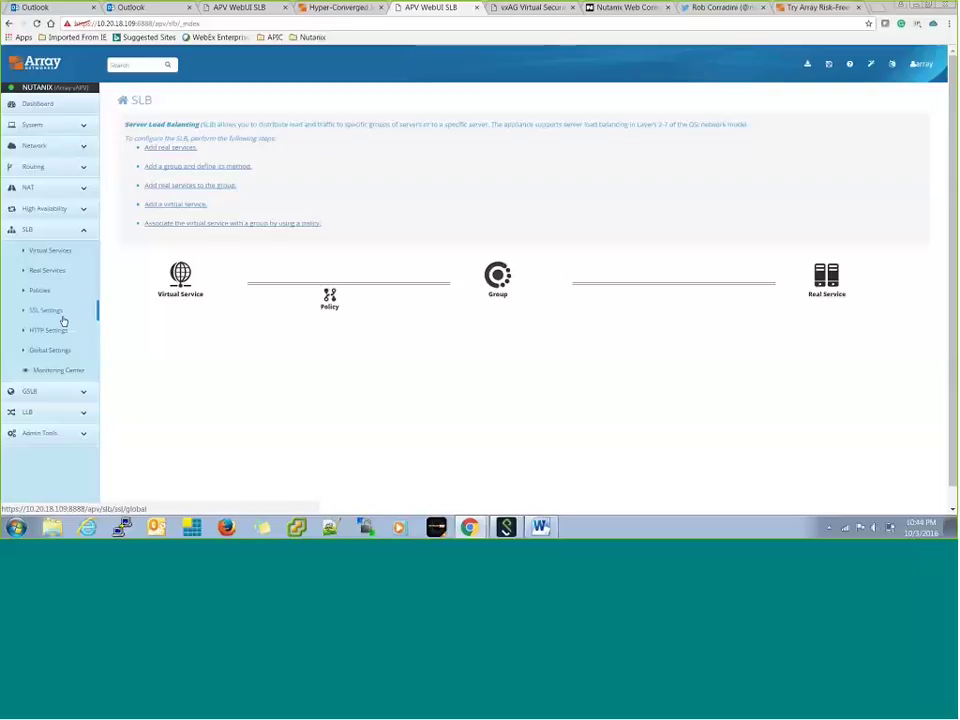
pyautogui.click(49, 251)
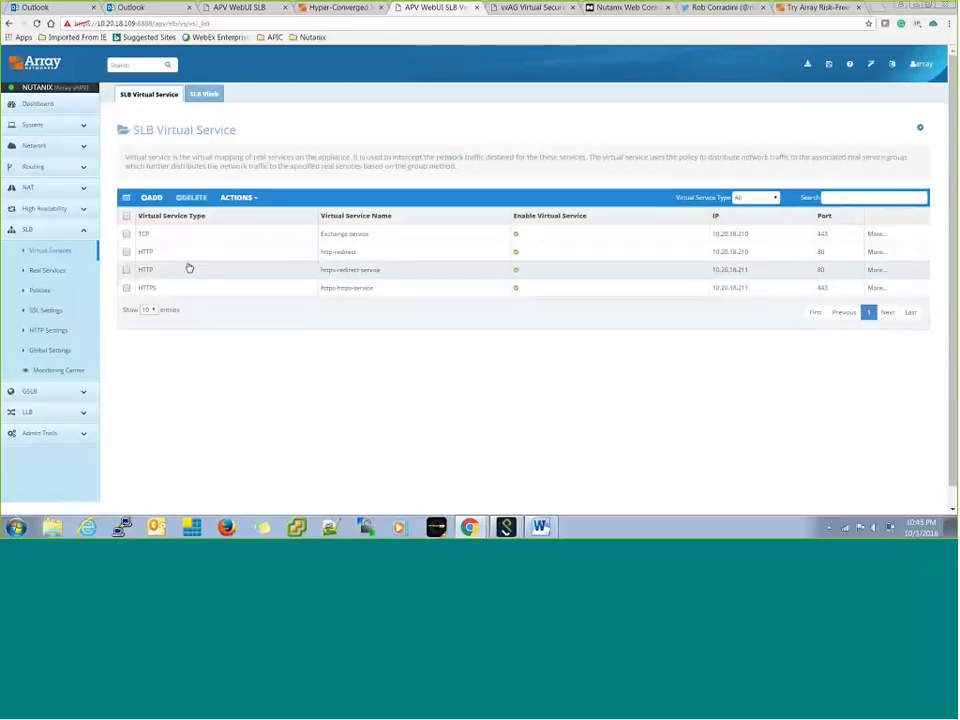
pyautogui.click(187, 271)
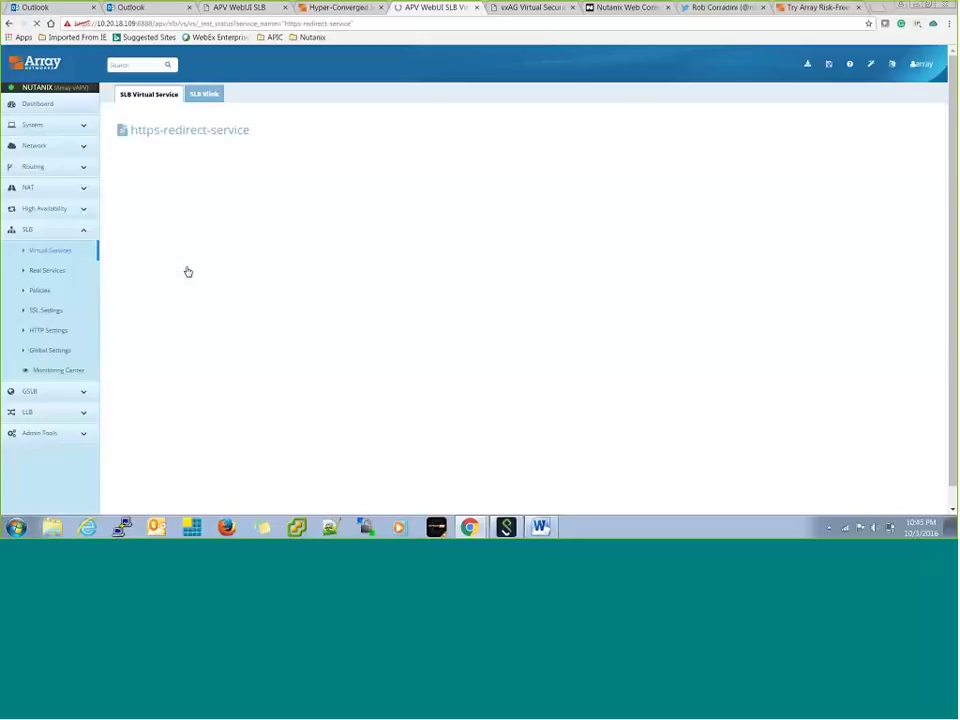
# Examine the HTTP settings, TCP options, advanced ACL, advanced and basic settings of https-redirect-service.
pyautogui.click(309, 168)
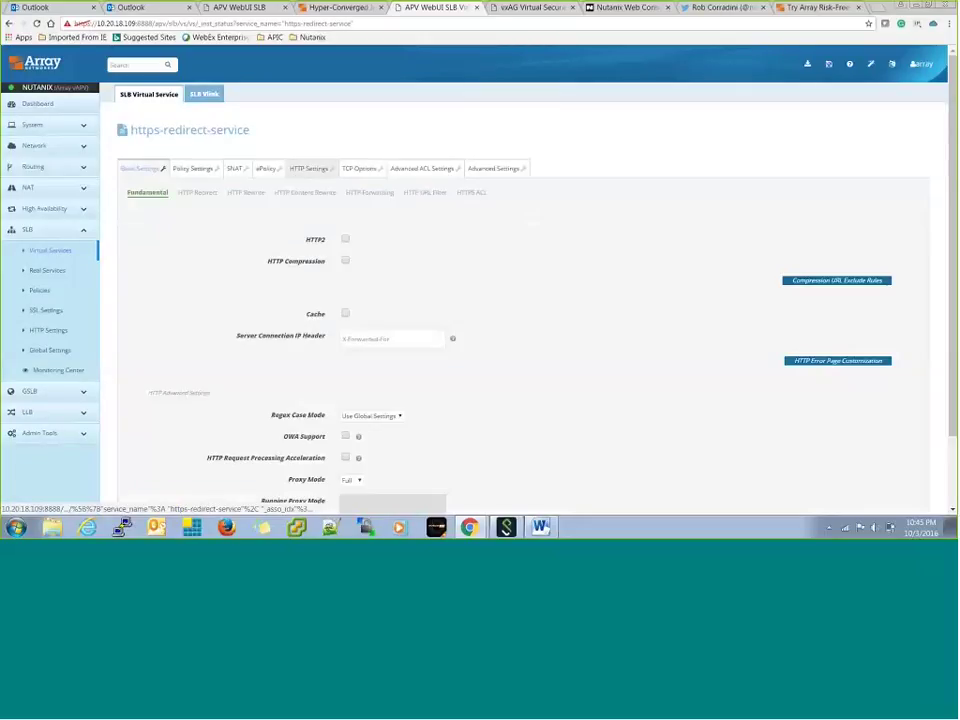
pyautogui.click(359, 170)
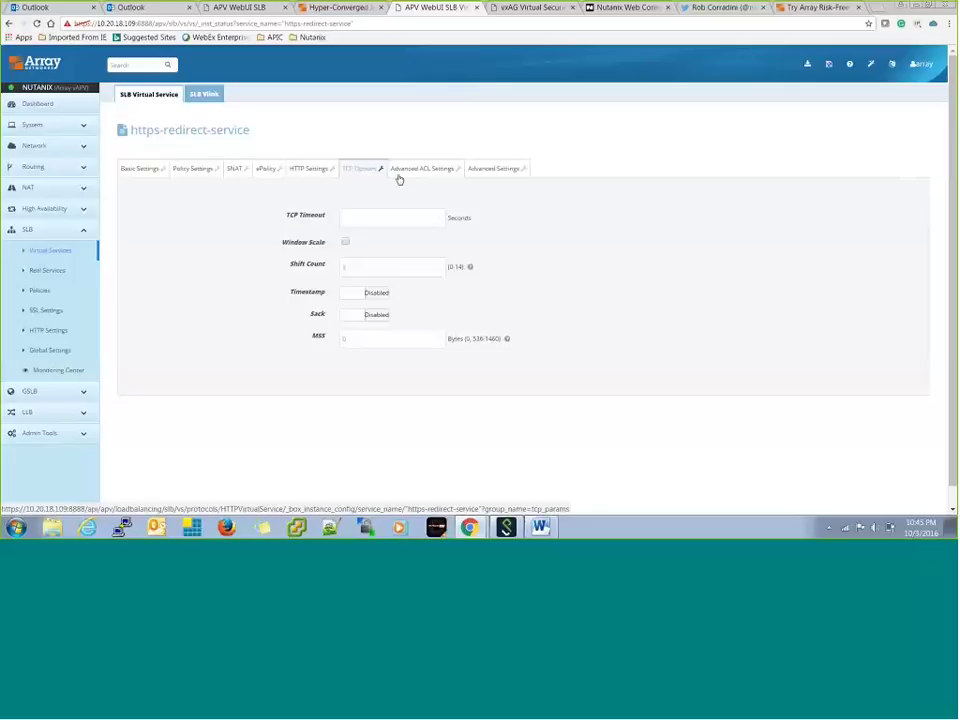
pyautogui.click(415, 177)
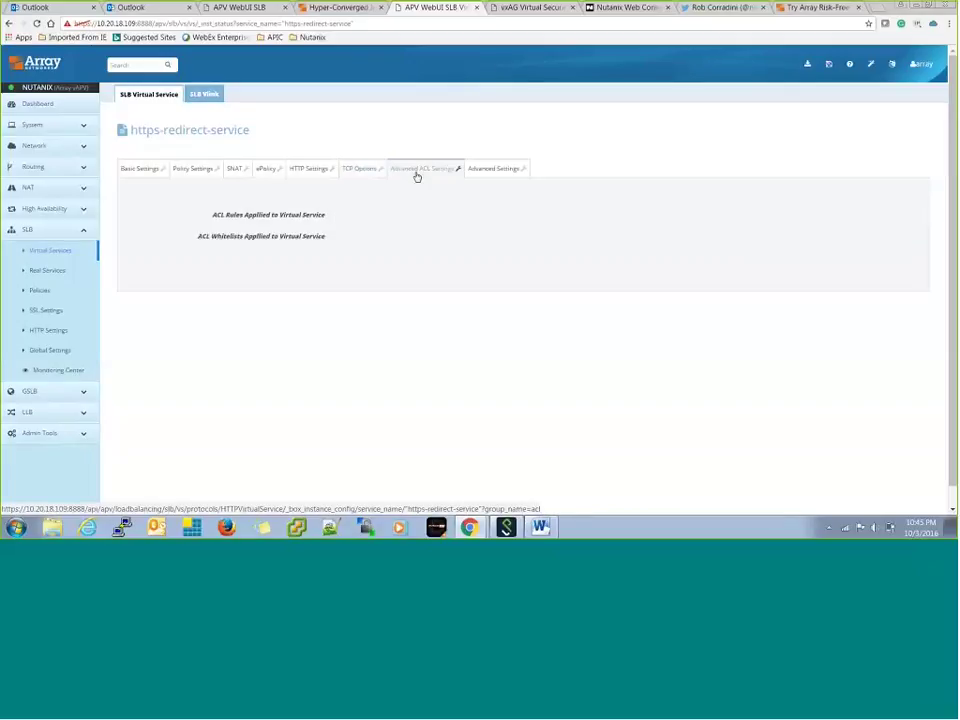
pyautogui.click(493, 170)
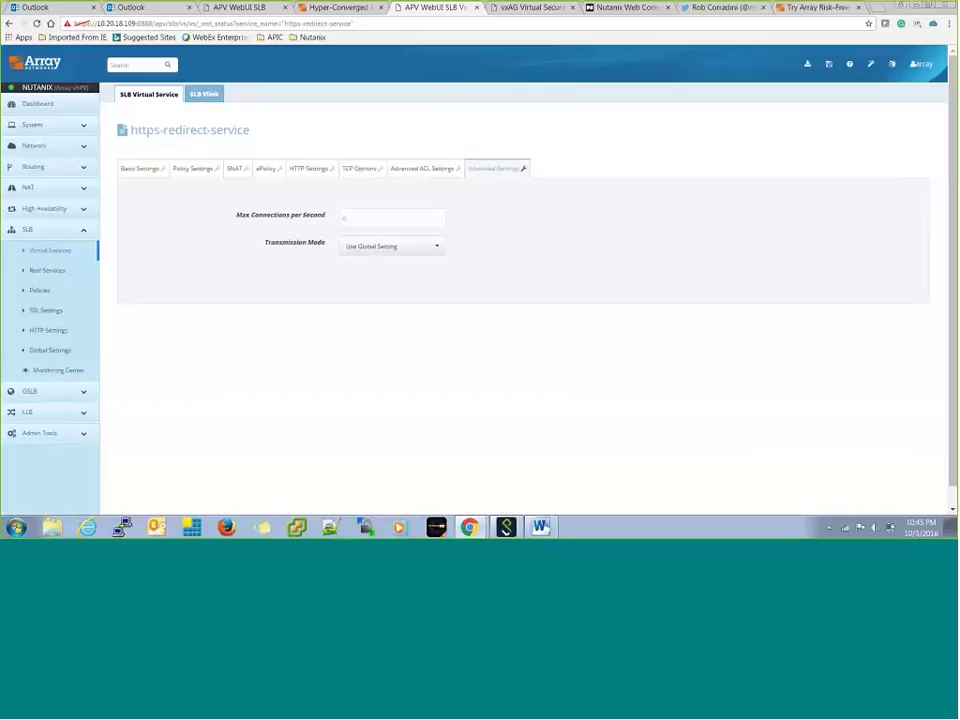
pyautogui.click(137, 173)
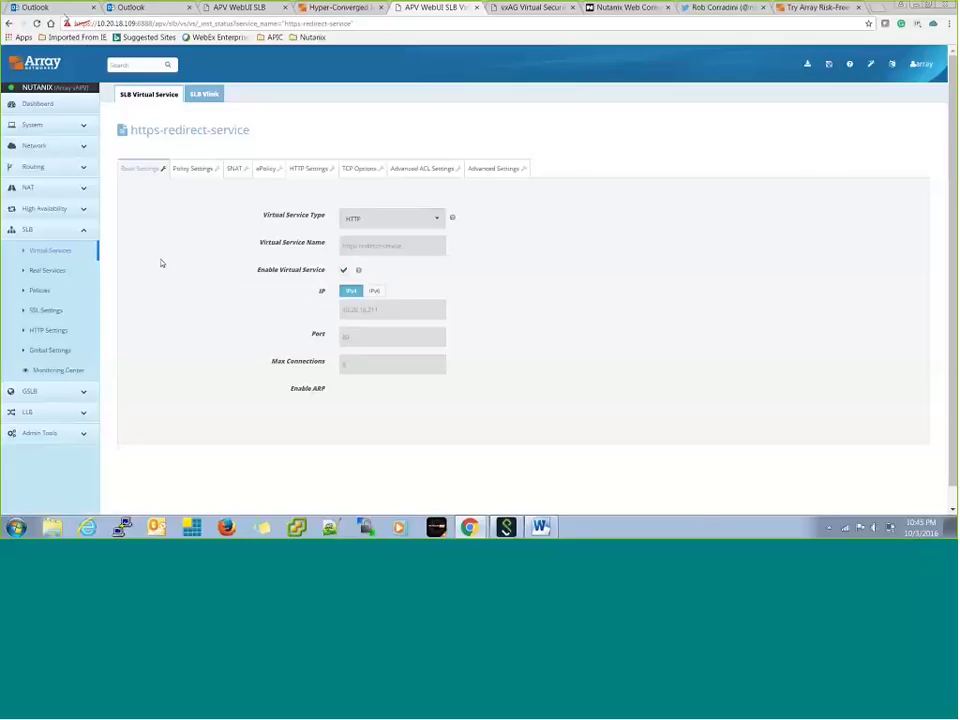
# Compare the Outlook sign-in pages and their connection security at 10.20.18.211 and 10.20.18.210.
pyautogui.click(60, 10)
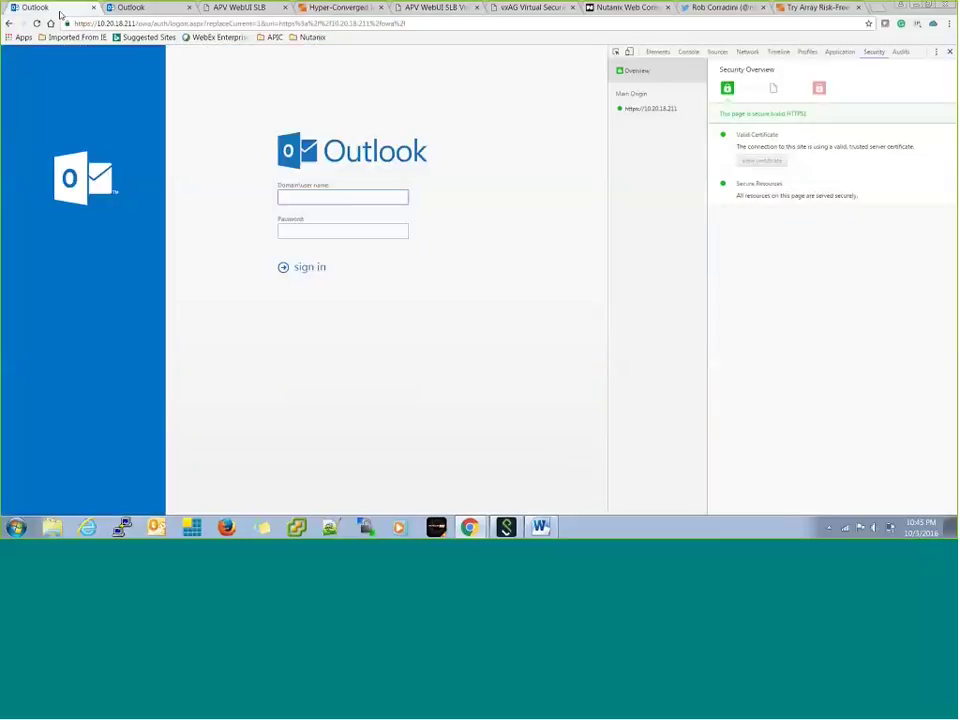
pyautogui.click(116, 10)
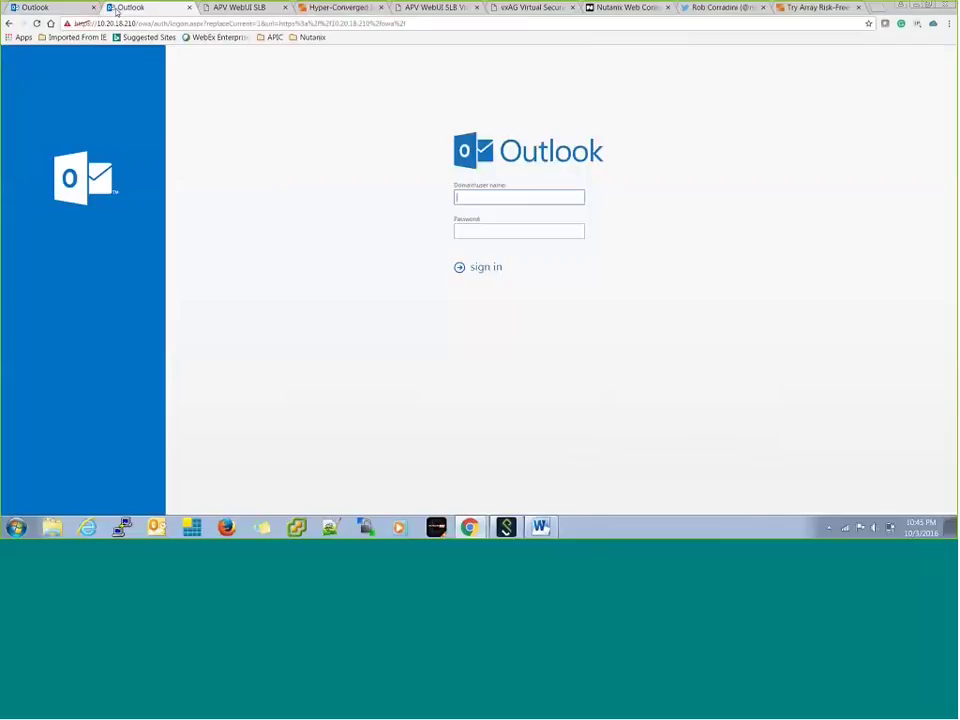
pyautogui.hotkey('ctrl', 'l')
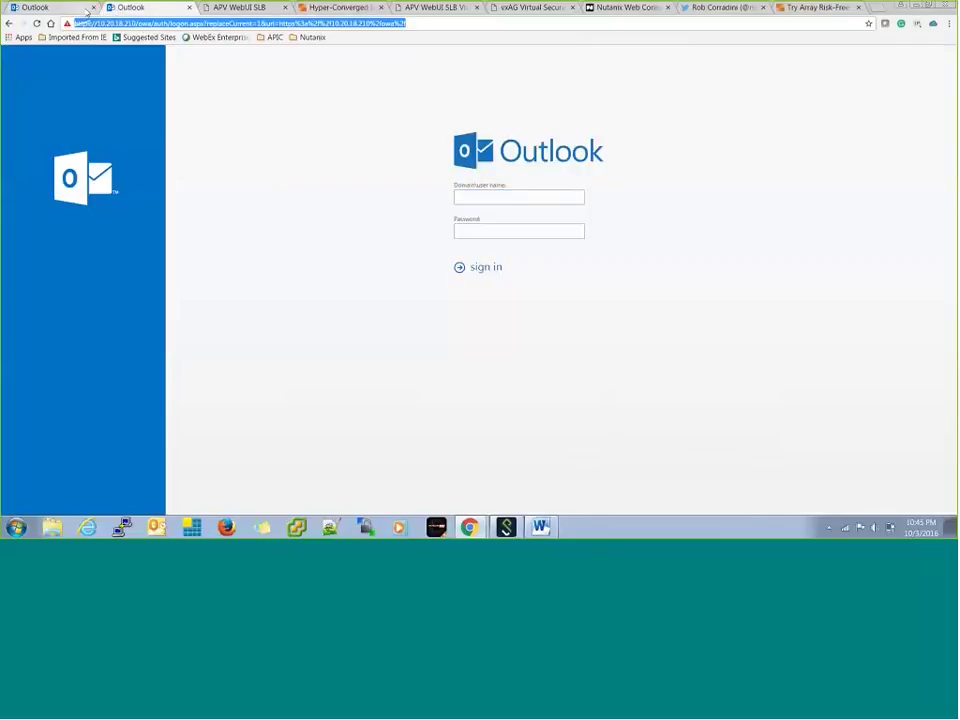
pyautogui.click(85, 10)
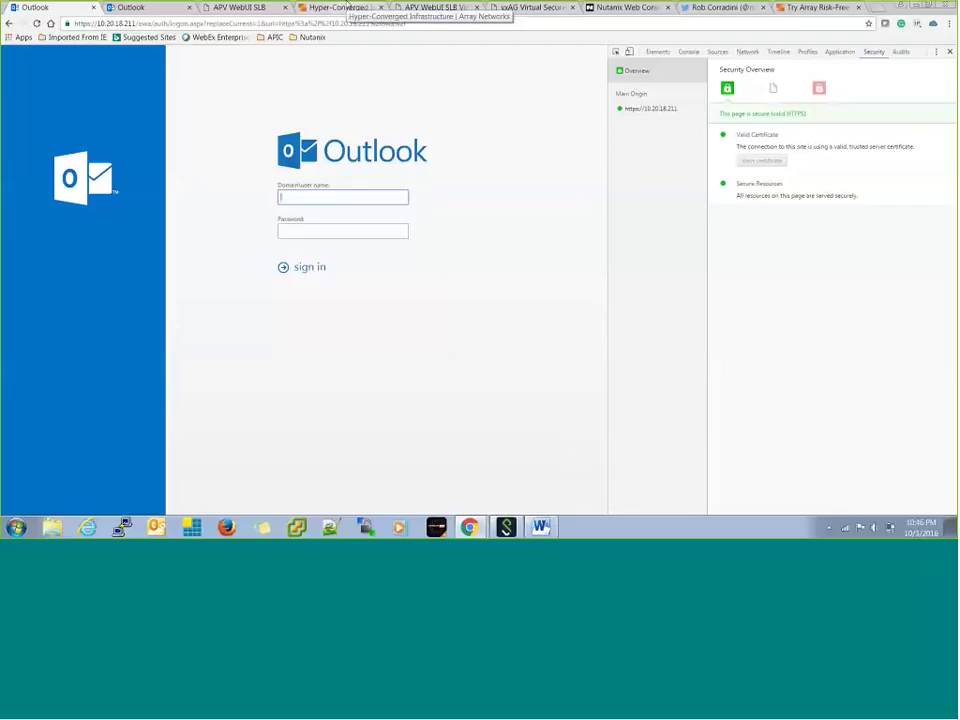
# Switch to the Array Networks Hyperconverged page and review its introduction to application delivery for Nutanix.
pyautogui.click(412, 7)
pyautogui.click(338, 8)
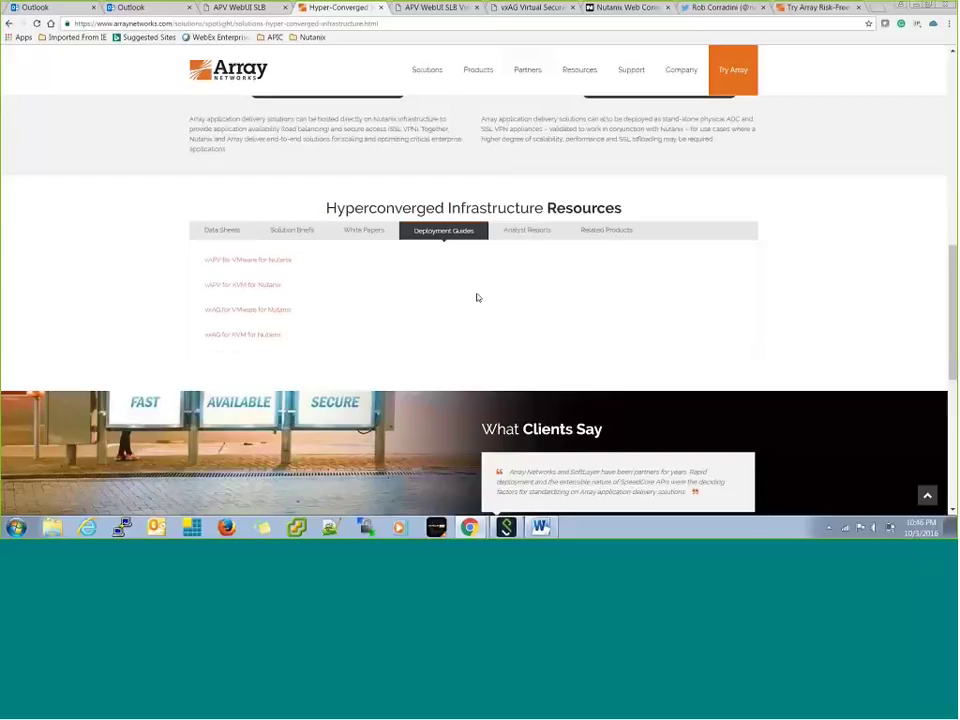
pyautogui.scroll(5, 477, 297)
pyautogui.scroll(4, 477, 297)
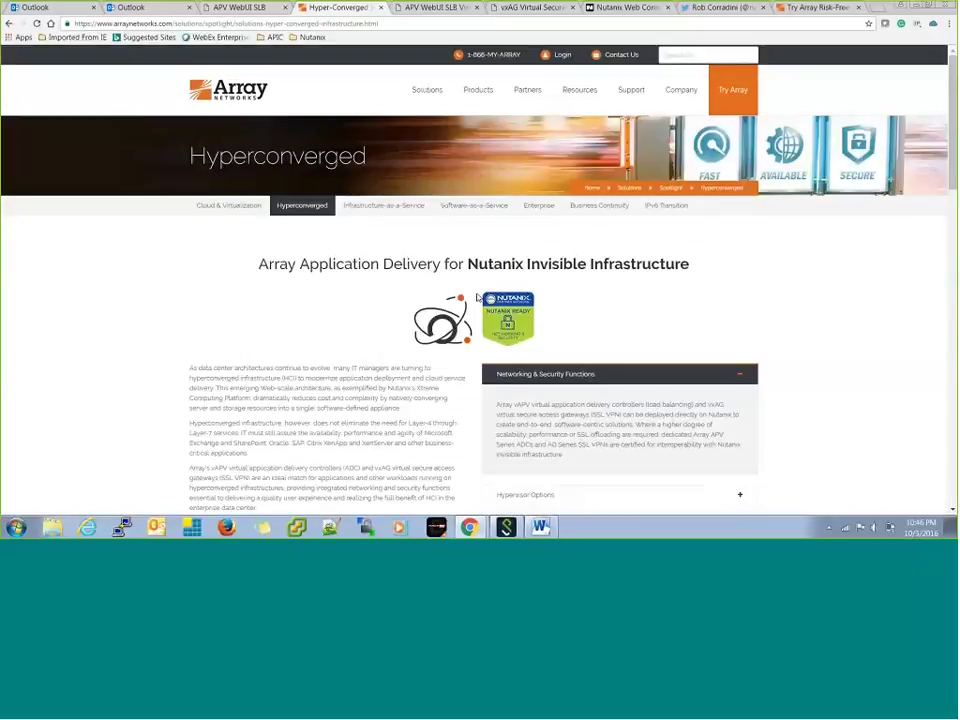
pyautogui.scroll(-1, 477, 297)
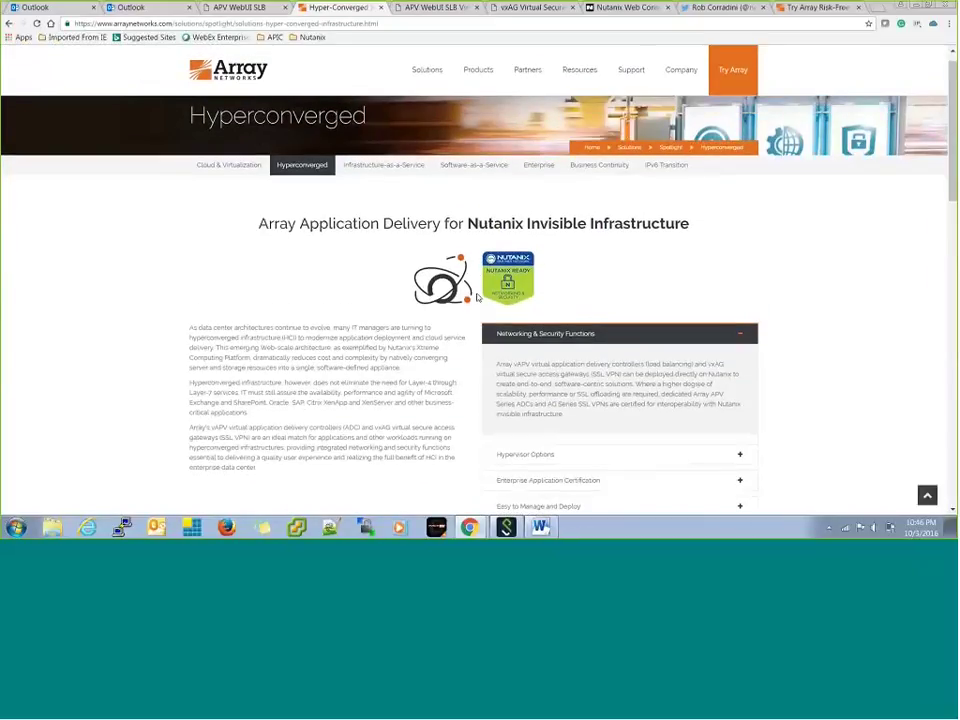
pyautogui.scroll(1, 477, 297)
# Open the Hyperconverged page from the Spotlight solutions on the Array site and review its Nutanix deployment options and resources.
pyautogui.moveTo(430, 90)
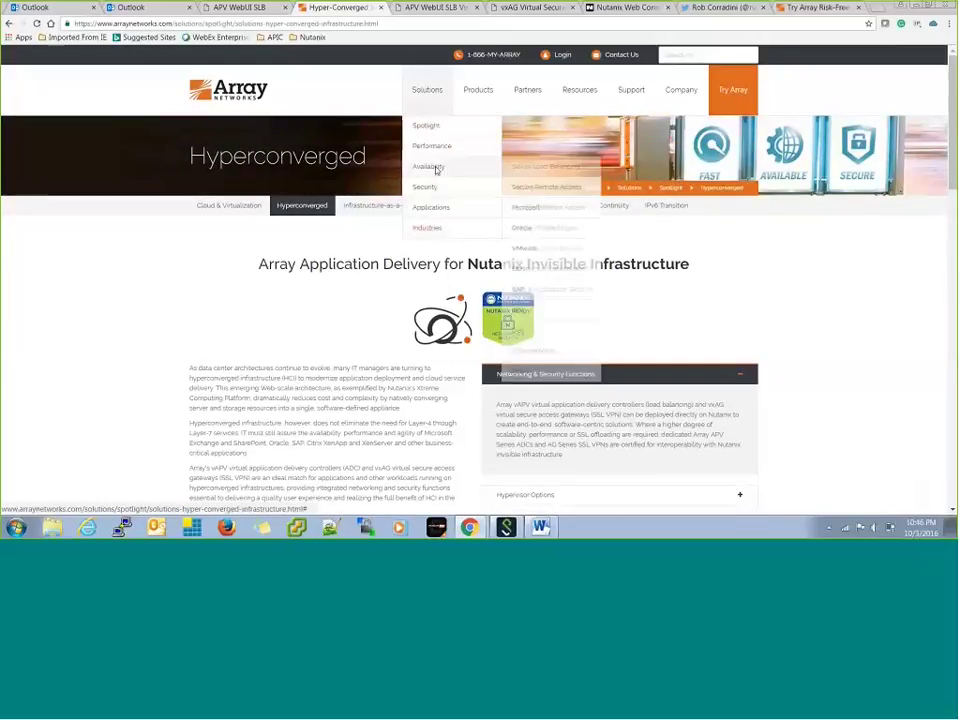
pyautogui.moveTo(439, 125)
pyautogui.click(530, 150)
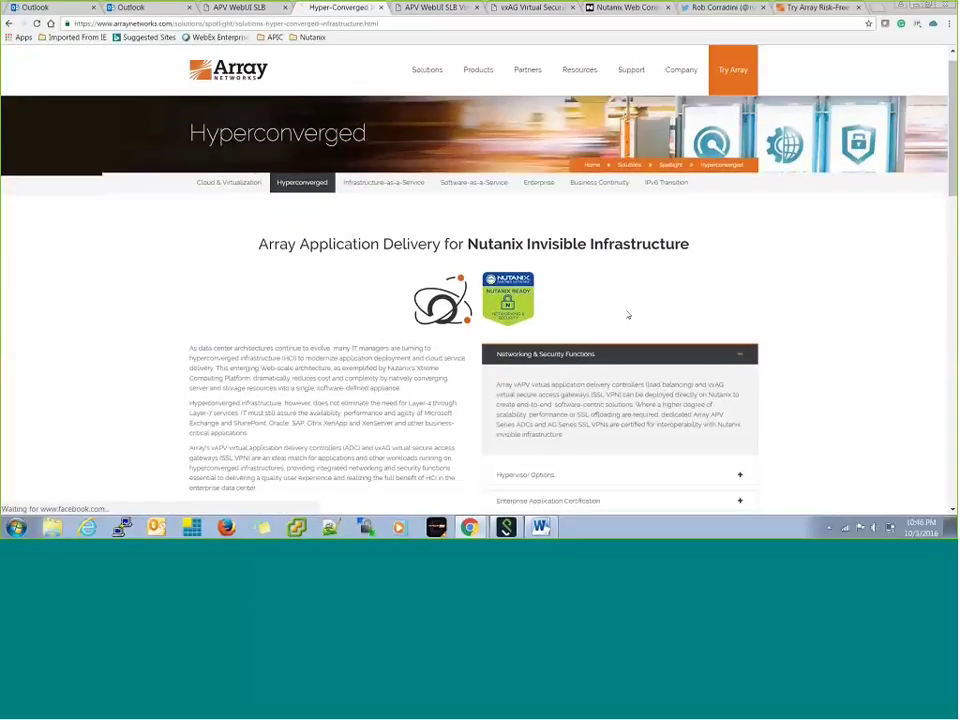
pyautogui.scroll(-8, 628, 315)
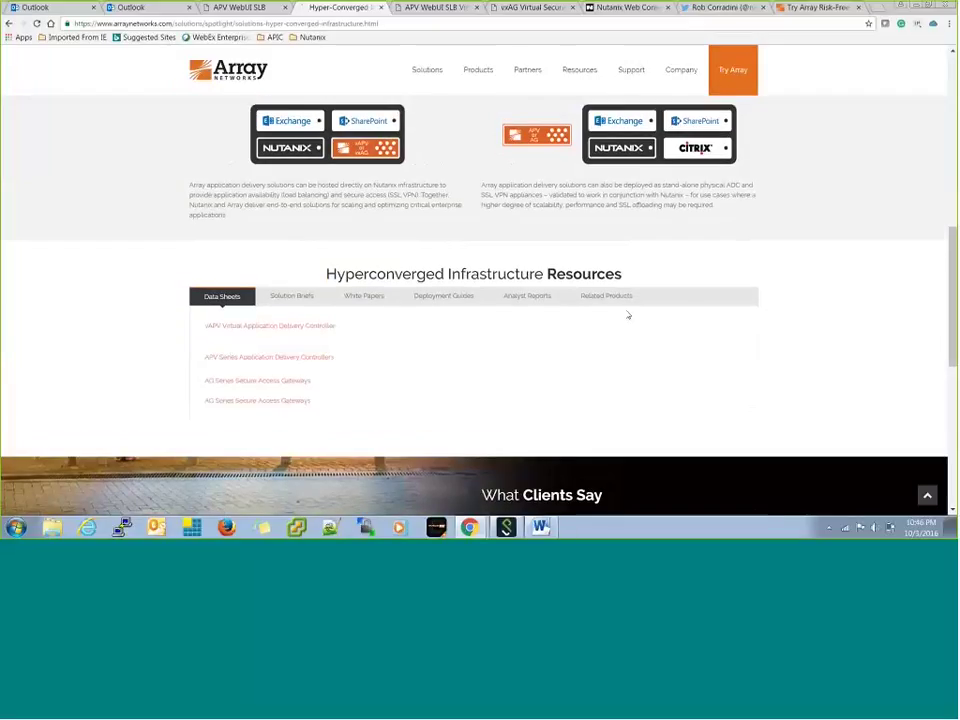
pyautogui.scroll(-4, 628, 315)
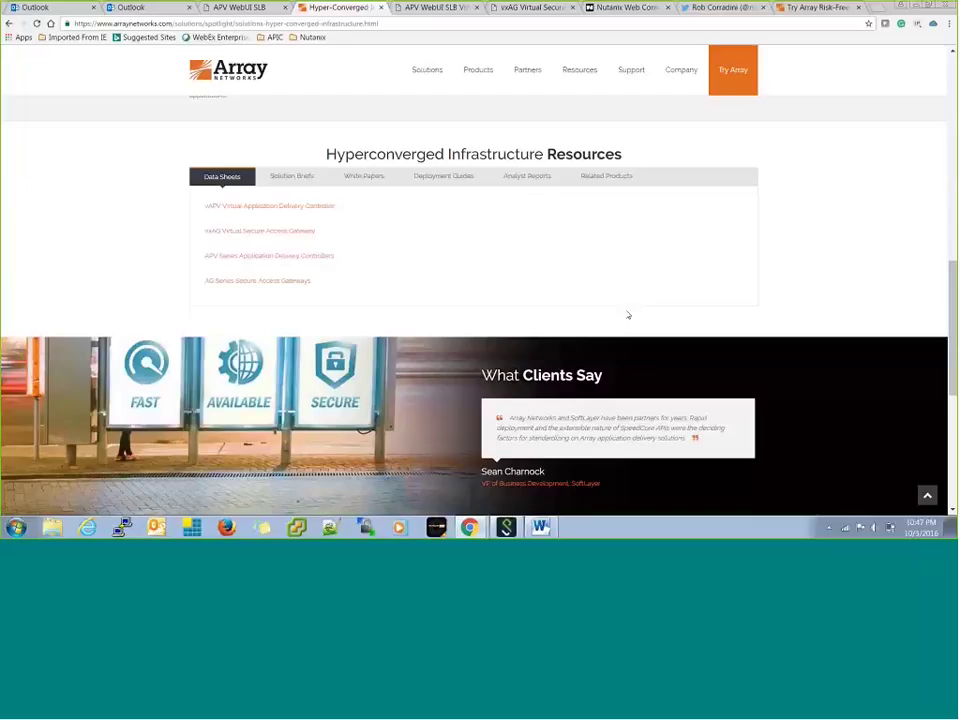
pyautogui.scroll(15, 628, 315)
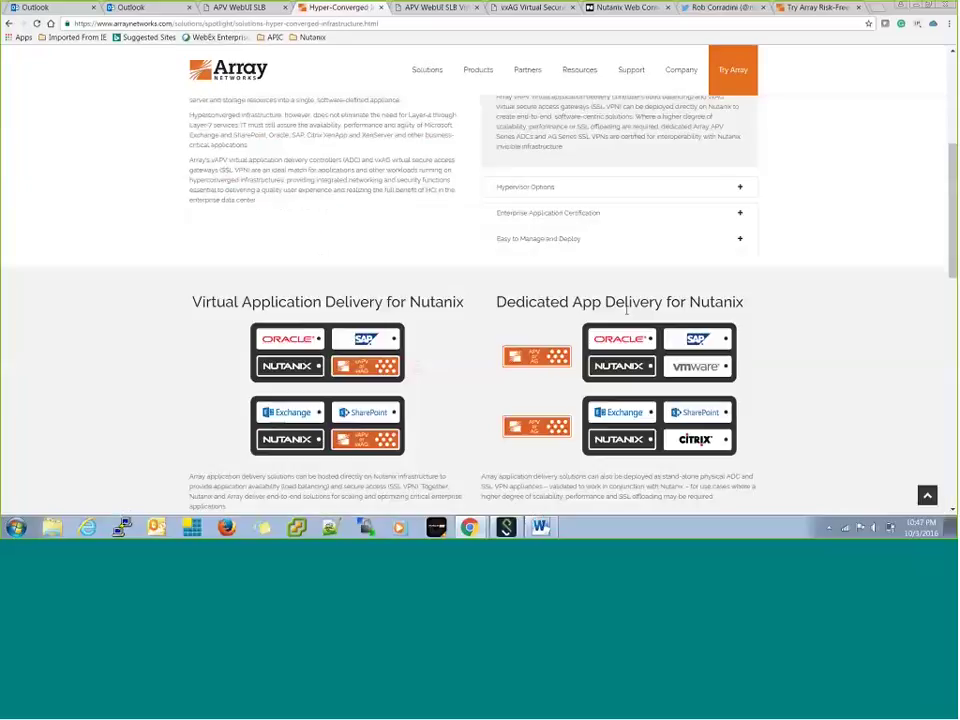
# Open the Try Array page and review the 30-day free trial offer and vAPV load balancing registration form.
pyautogui.click(731, 92)
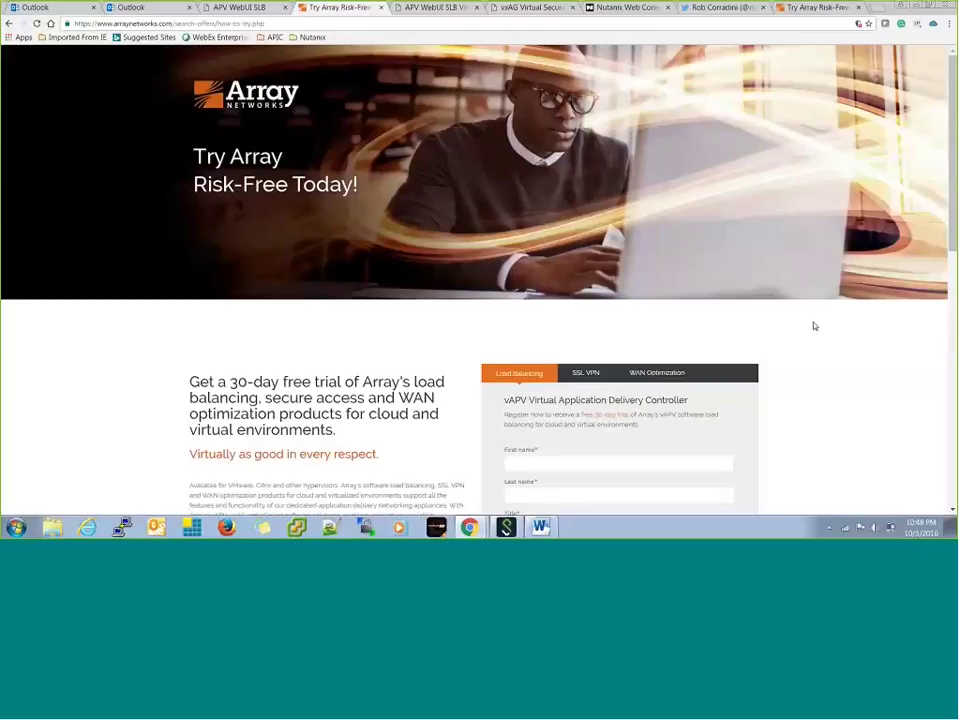
pyautogui.scroll(-4, 814, 326)
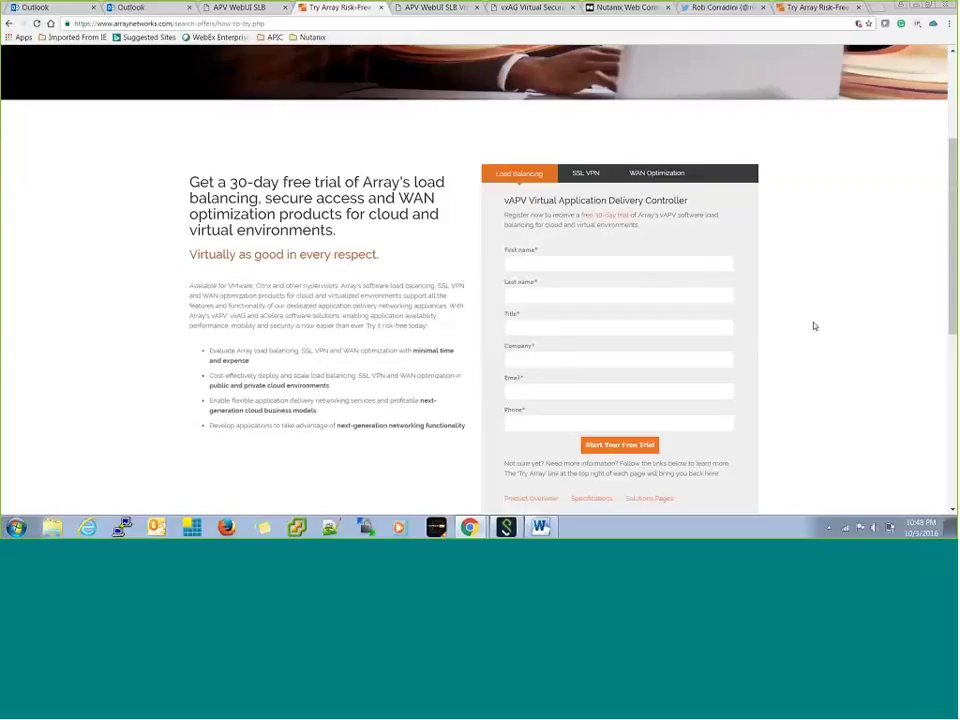
pyautogui.scroll(4, 814, 326)
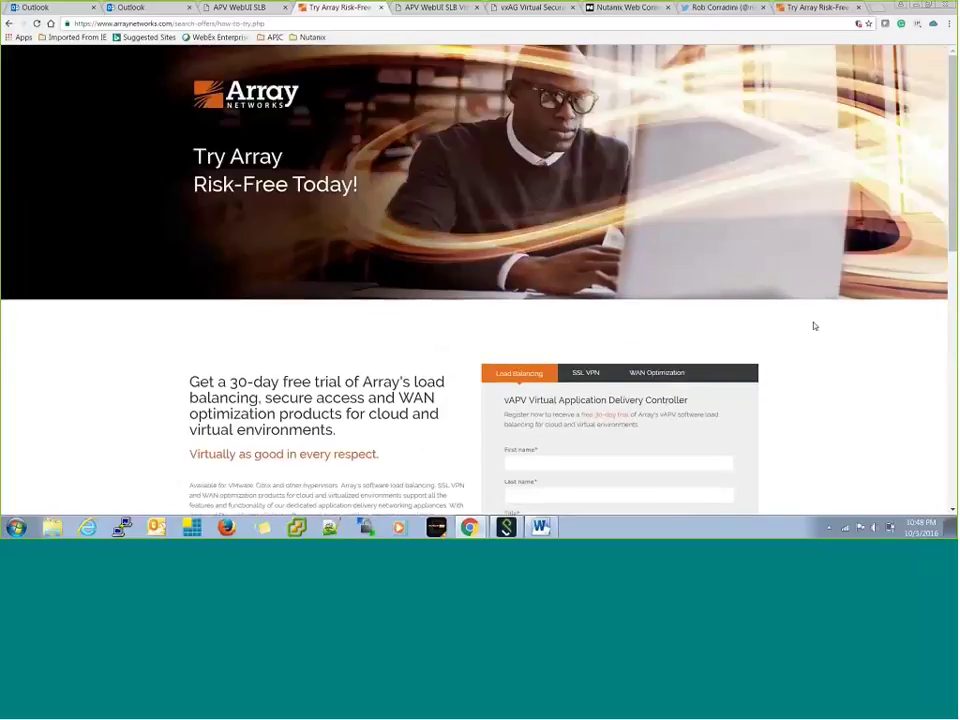